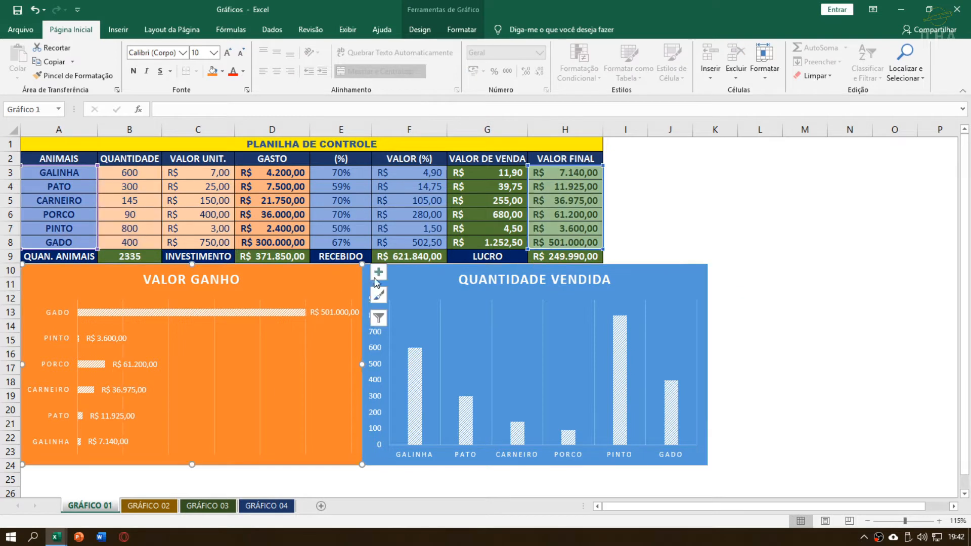
- Examine the VALOR GANHO and QUANTIDADE VENDIDA charts and the table data each one uses on sheet GRÁFICO 01
left_click(408, 277)
left_click(296, 277)
left_click(393, 281)
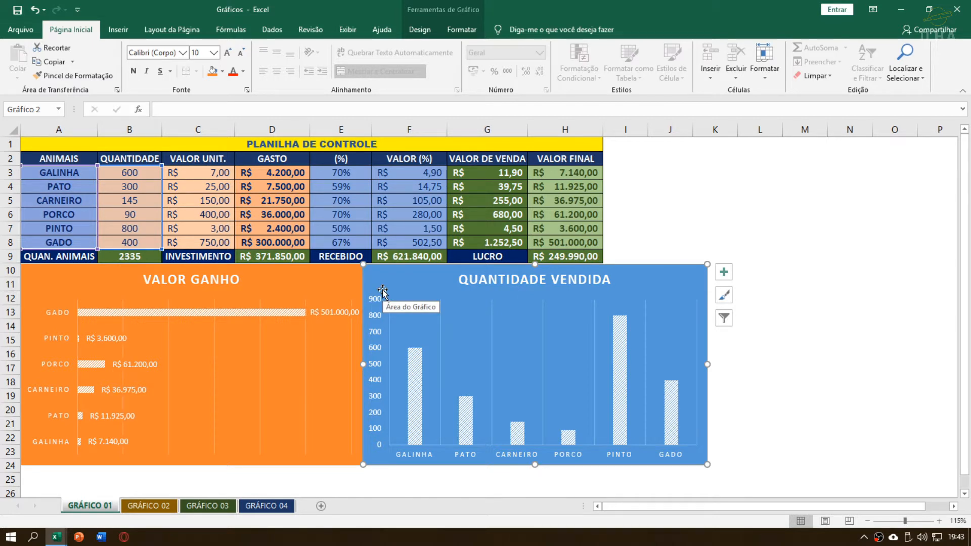
left_click(301, 200)
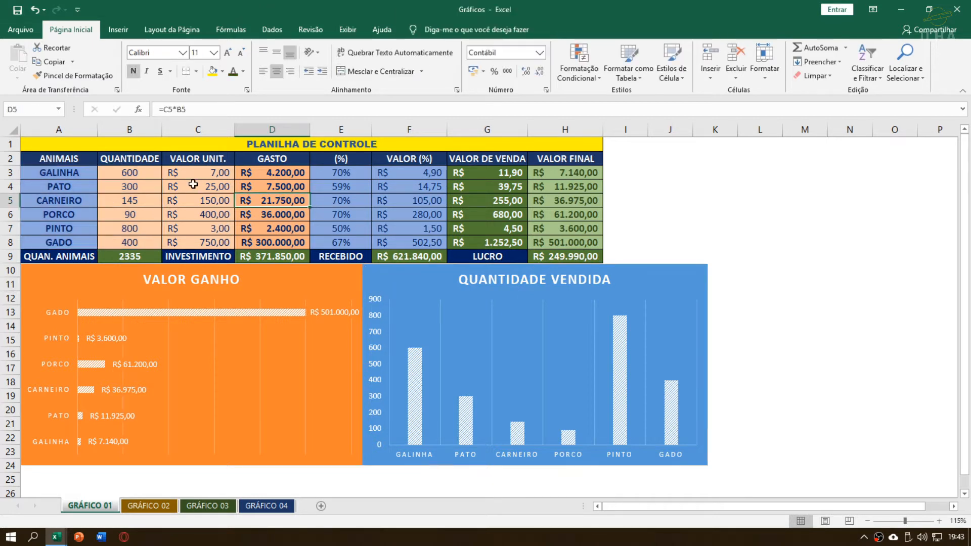
left_click(213, 172)
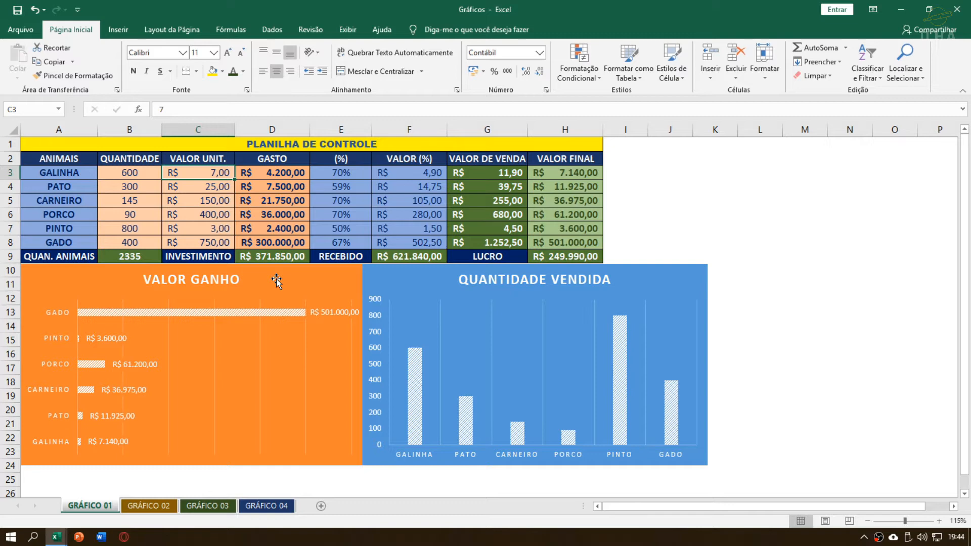
left_click(91, 172)
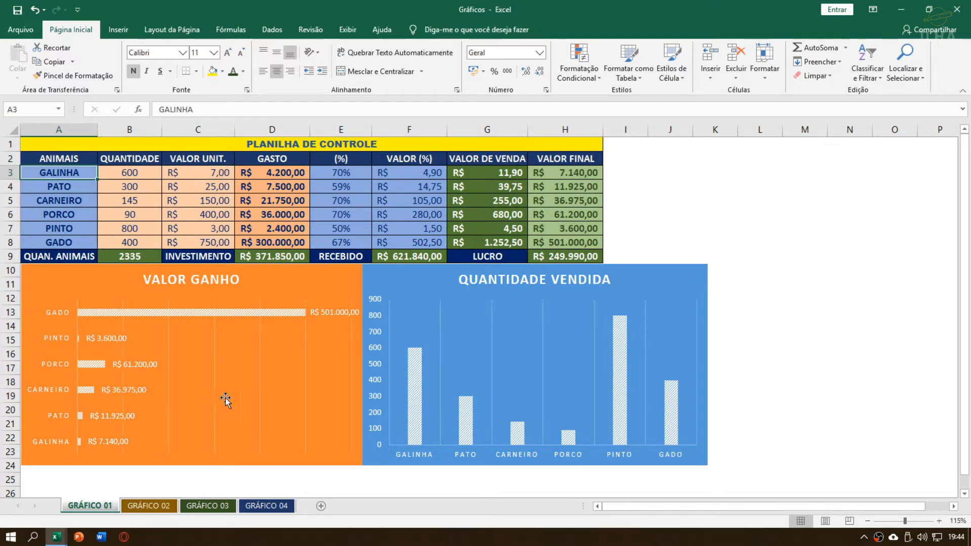
- Look over the GRÁFICO 02 and GRÁFICO 04 sheets and return to GRÁFICO 01
left_click(157, 506)
left_click(271, 505)
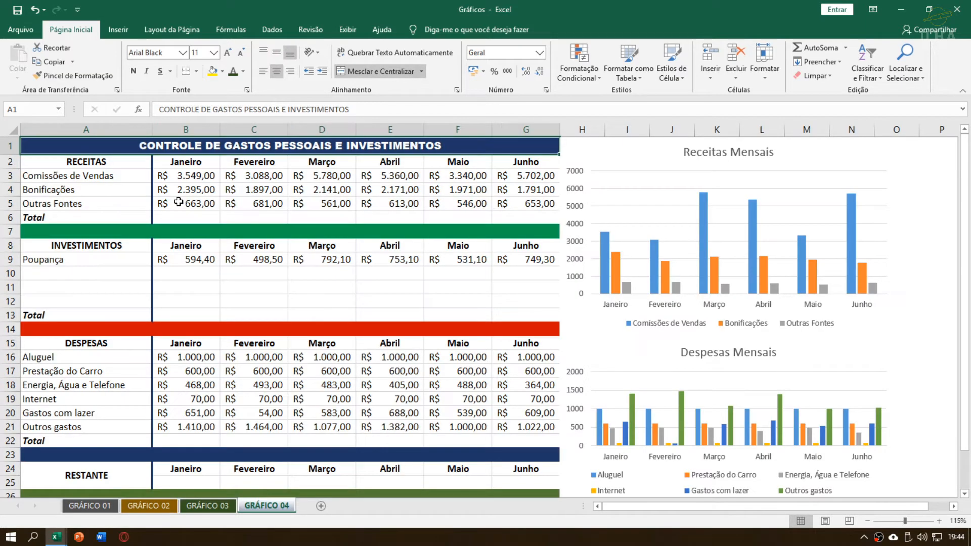
left_click(90, 505)
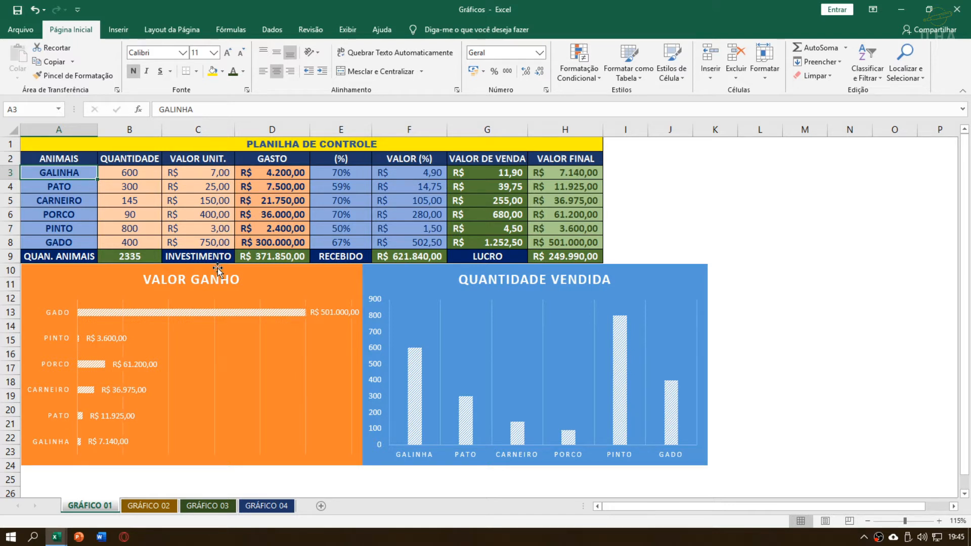
- Review the PLANILHA DE CONTROLE figures and compare them with the source ranges of both finished charts
left_click_drag(146, 177, 366, 228)
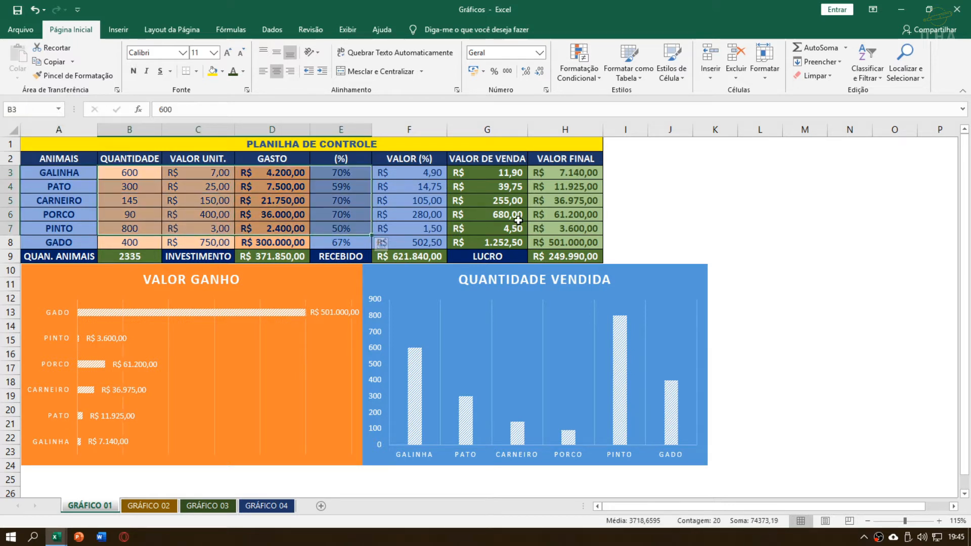
left_click(514, 216)
left_click_drag(126, 174, 478, 240)
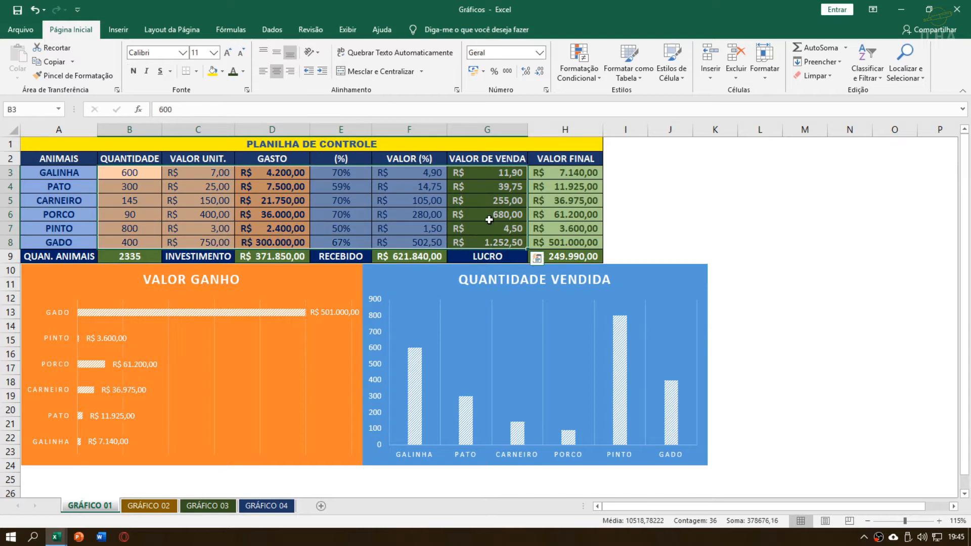
left_click(490, 218)
left_click(272, 175)
left_click(110, 291)
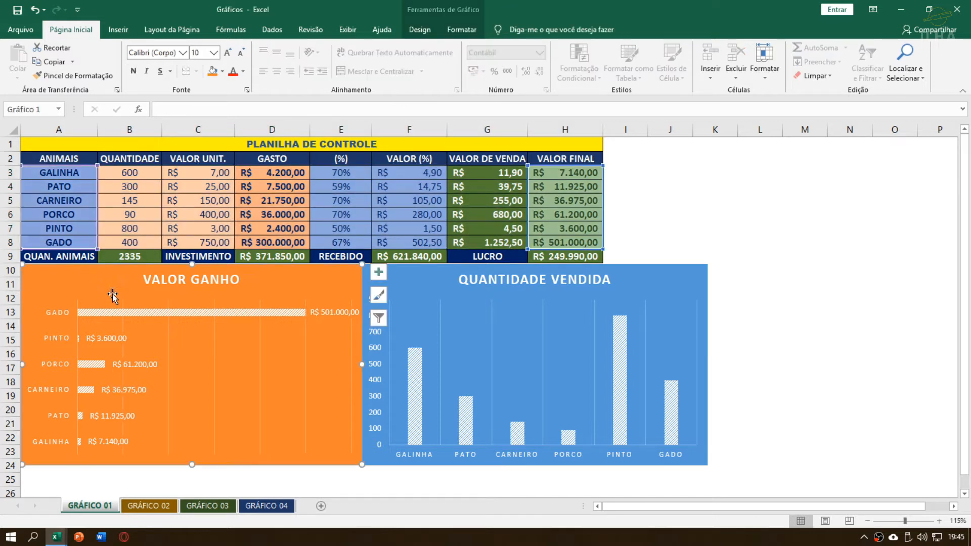
mouse_move(295, 314)
left_click(403, 279)
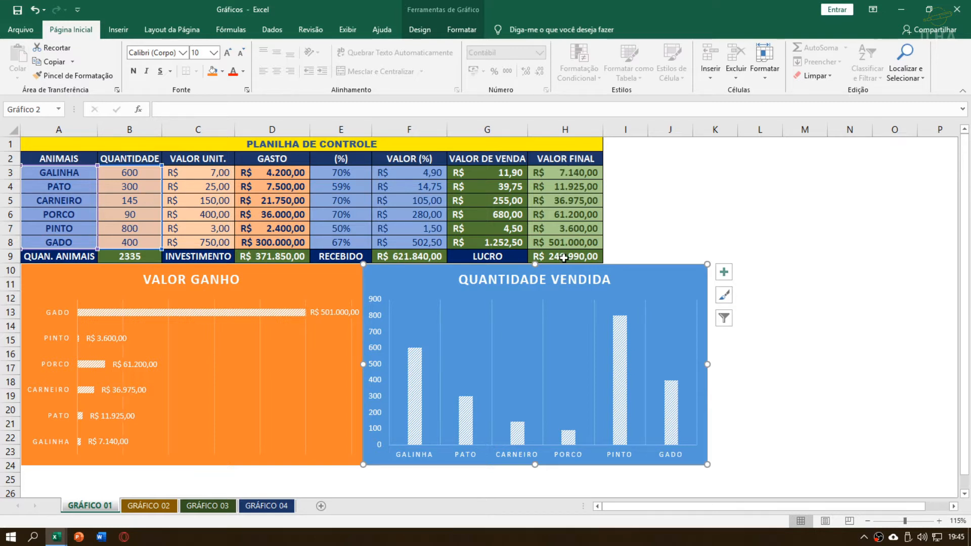
left_click(582, 228)
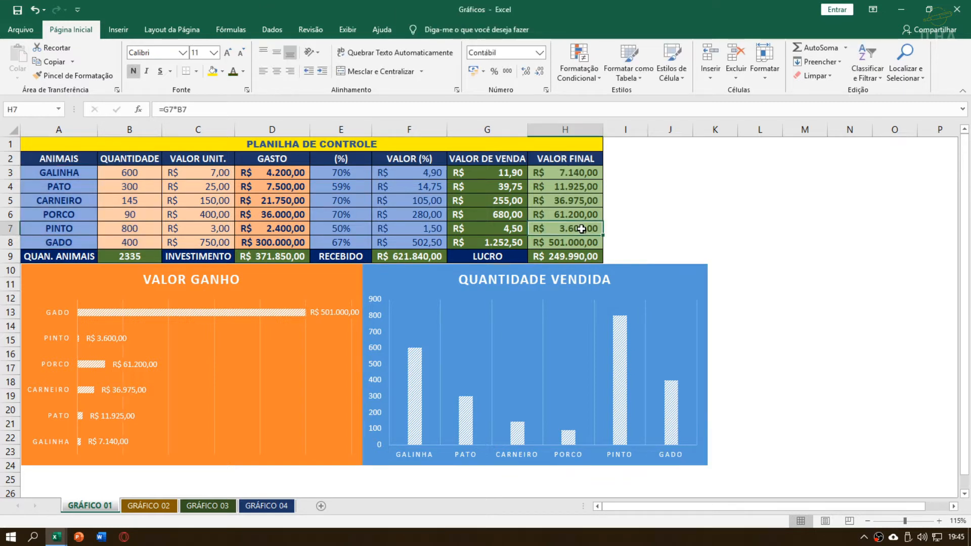
left_click(637, 217)
left_click(628, 173)
left_click(625, 149)
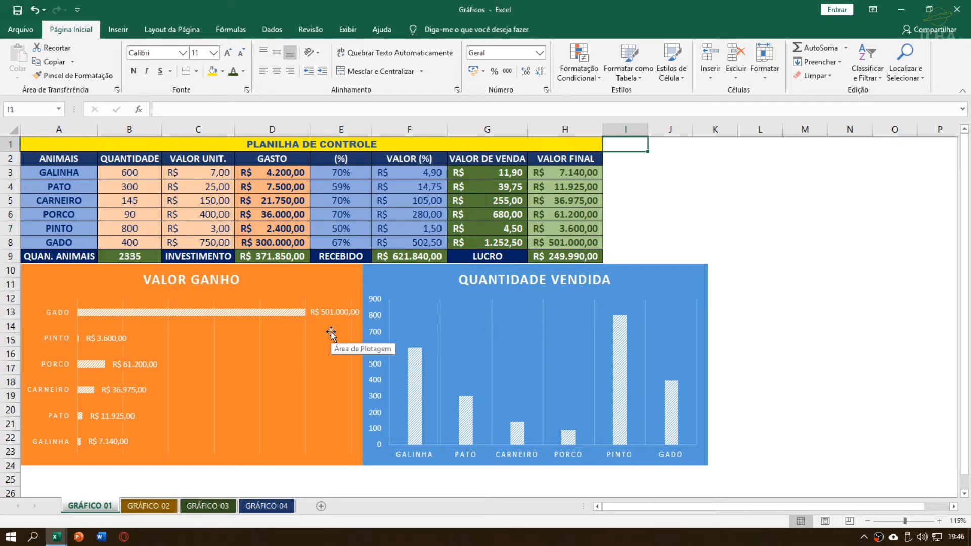
- Switch to the Exercício - Gráficos workbook containing the control table without charts
key("alt+Tab")
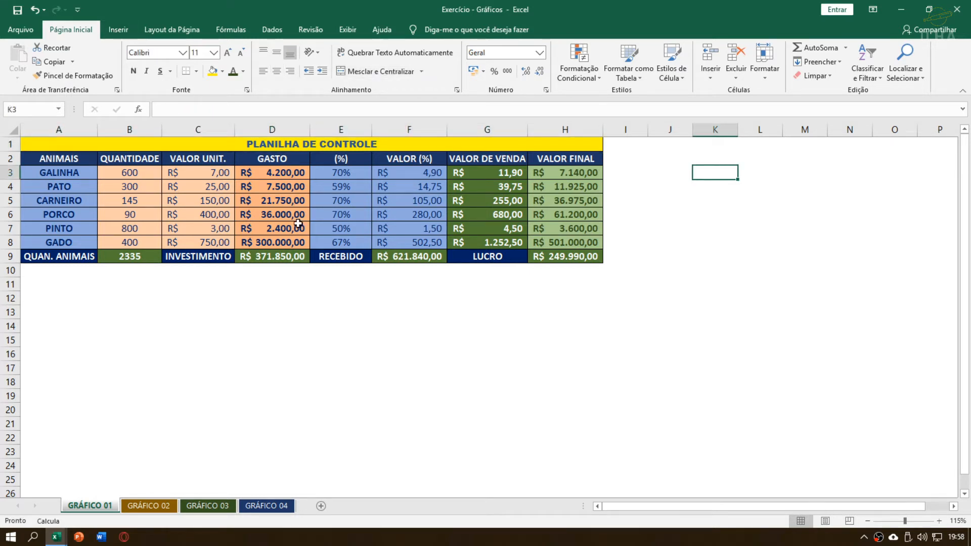
left_click(288, 200)
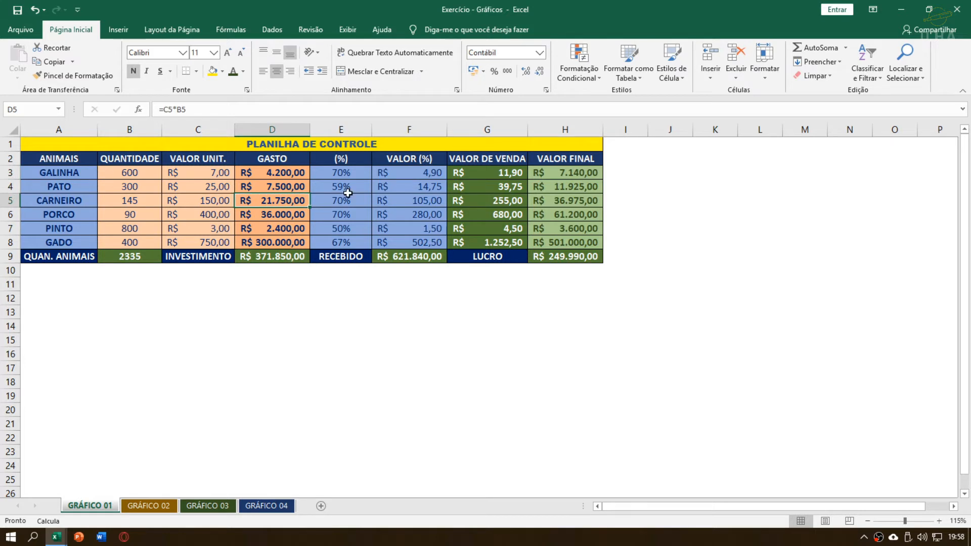
left_click(331, 189)
- Insert a 2D clustered column chart from the whole PLANILHA DE CONTROLE table and place it just below the table
left_click(265, 186)
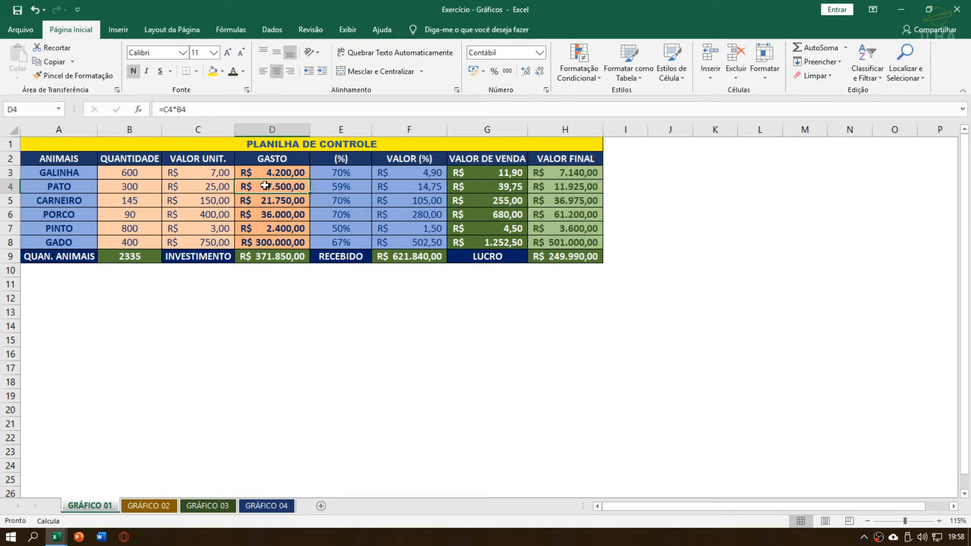
left_click(118, 29)
left_click(457, 49)
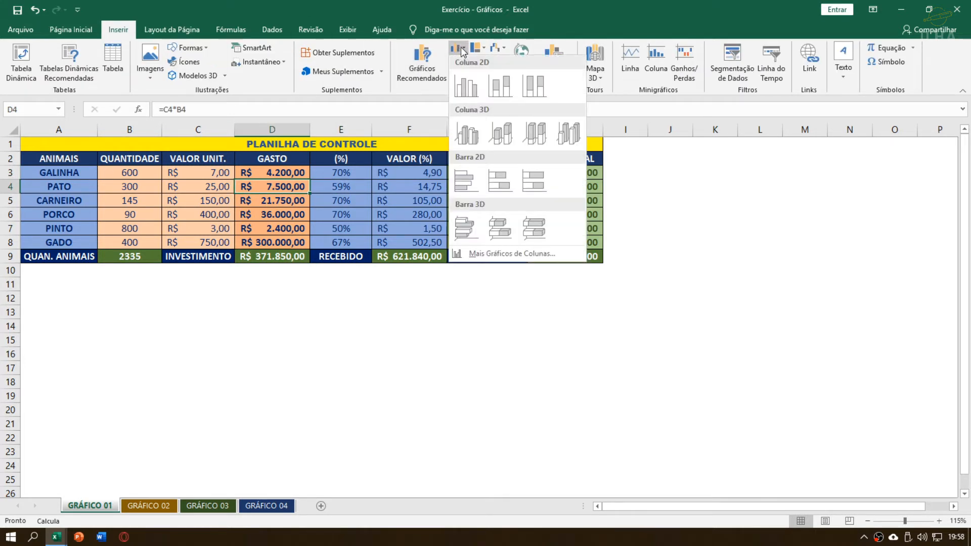
left_click(460, 47)
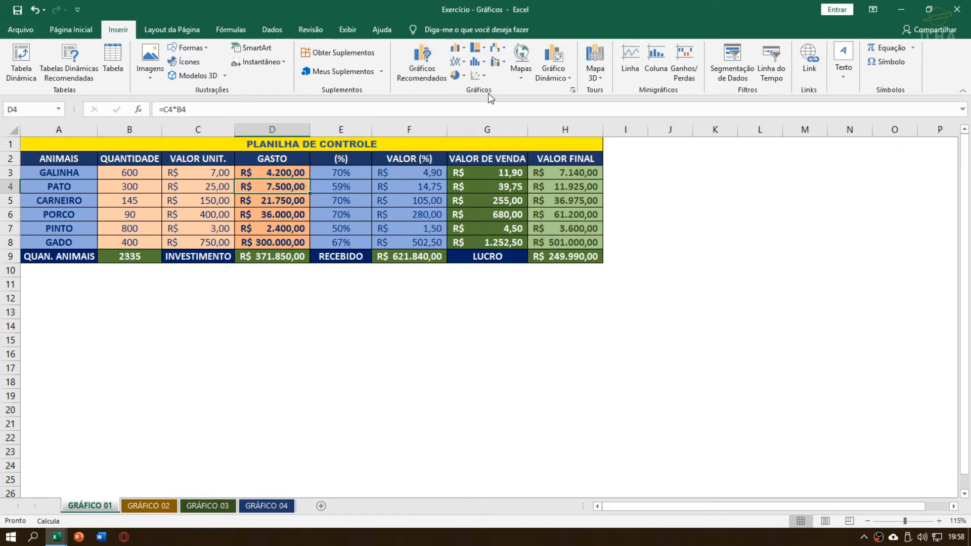
left_click(454, 50)
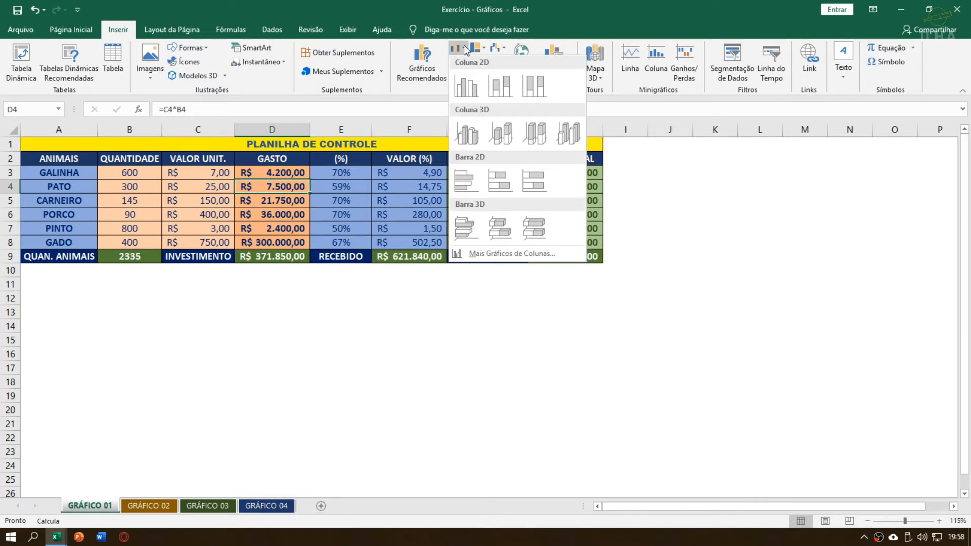
mouse_move(498, 49)
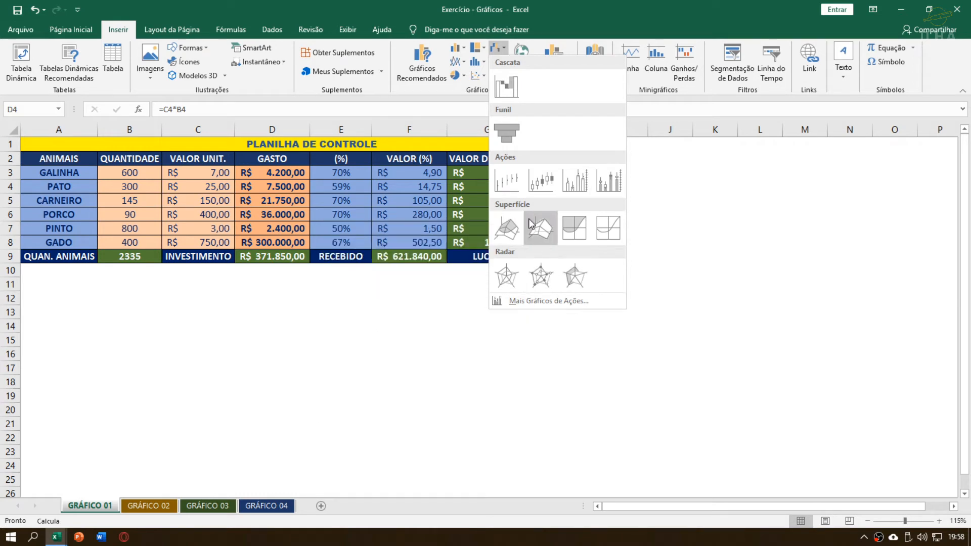
mouse_move(459, 50)
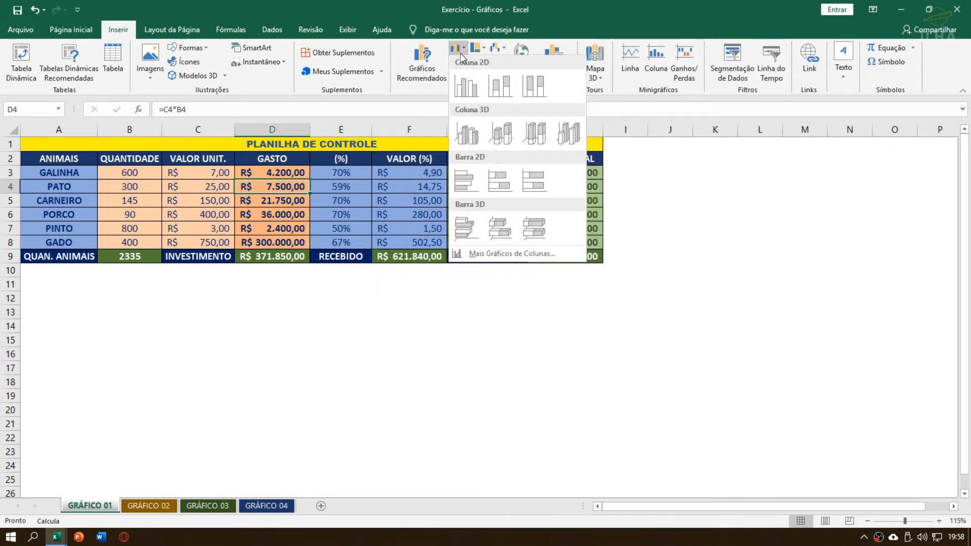
left_click(468, 89)
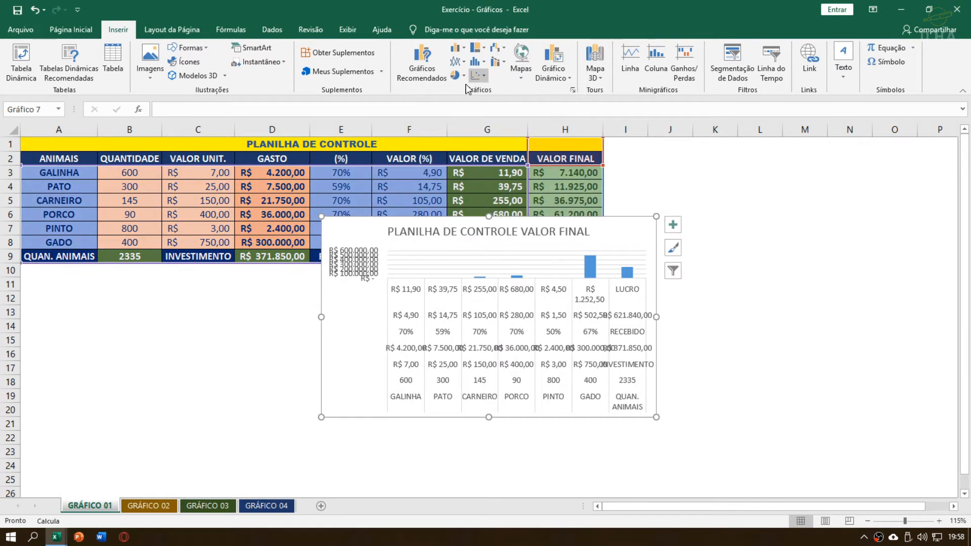
left_click_drag(332, 305, 403, 357)
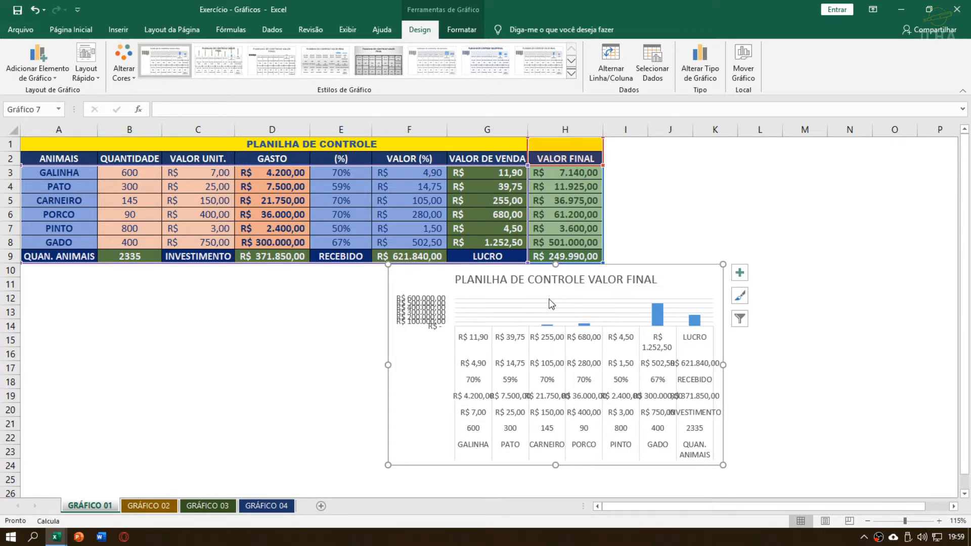
- Check the chart's filter values and names, and delete the chart
left_click(741, 323)
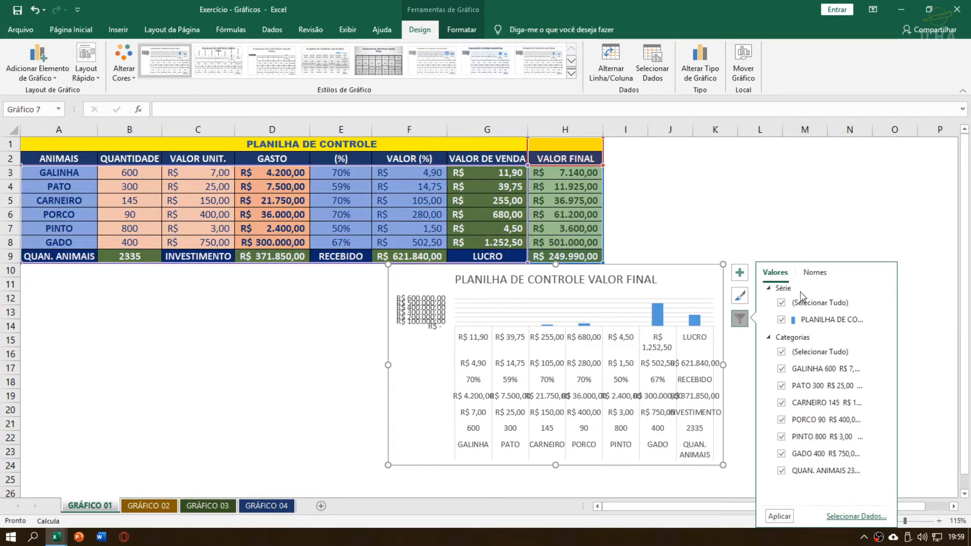
left_click(813, 273)
left_click(416, 414)
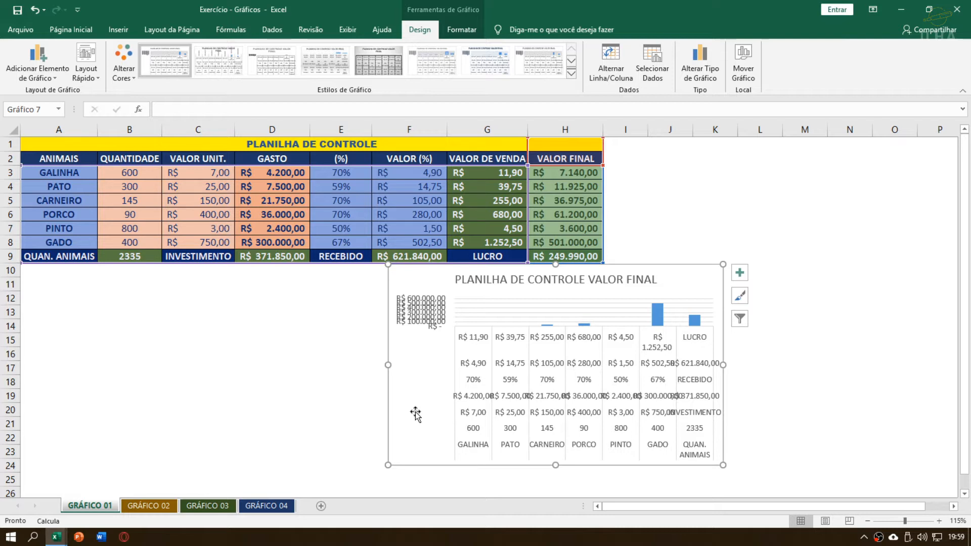
key("Delete")
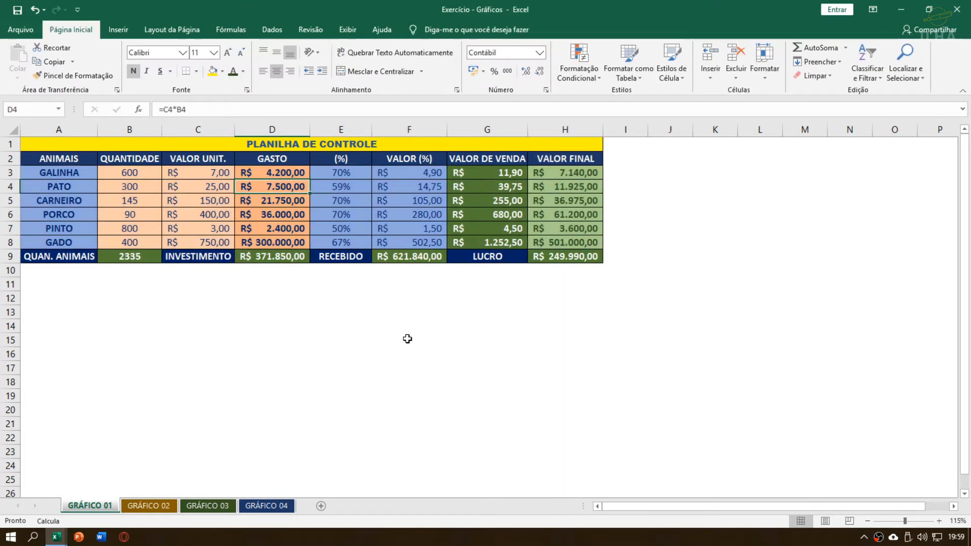
left_click(397, 311)
left_click(265, 242)
left_click(276, 227)
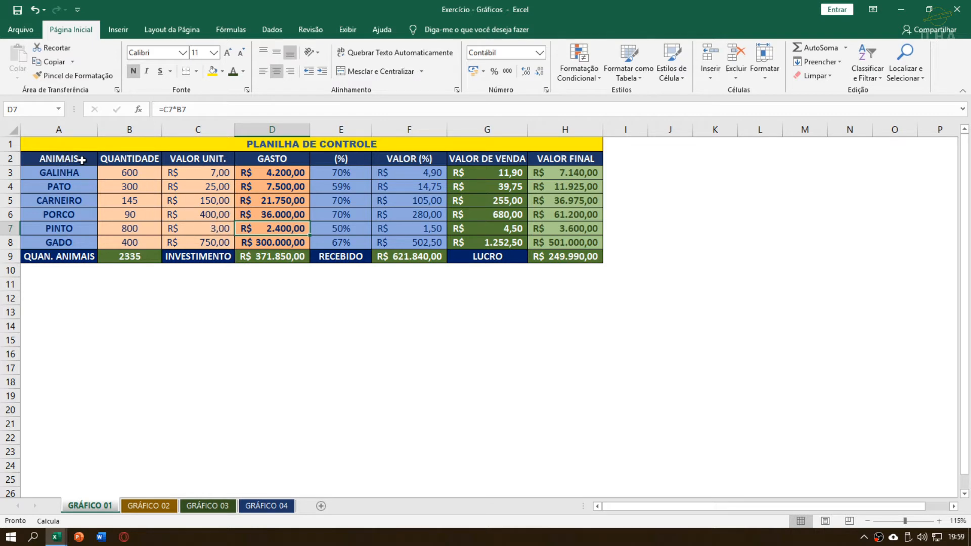
left_click_drag(84, 161, 134, 237)
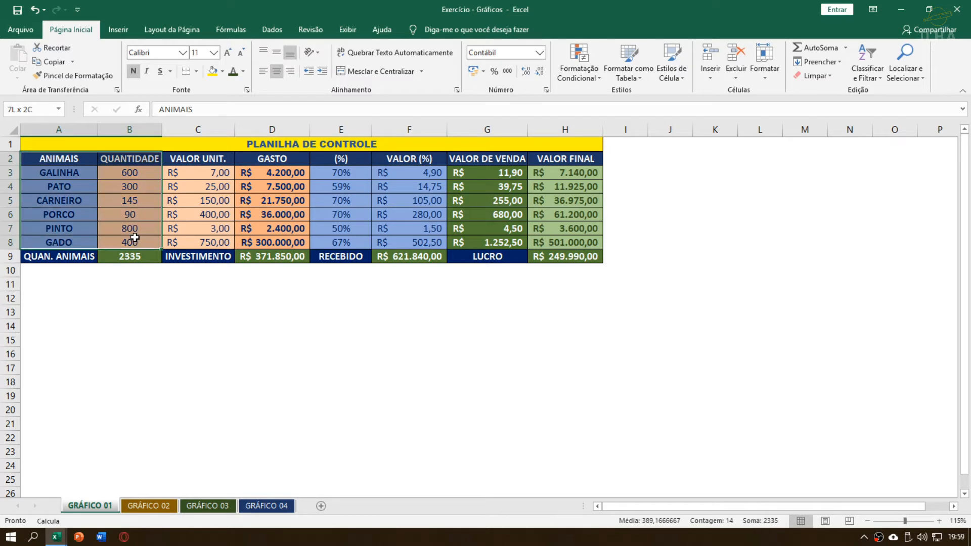
left_click(108, 186)
left_click_drag(74, 158, 96, 244)
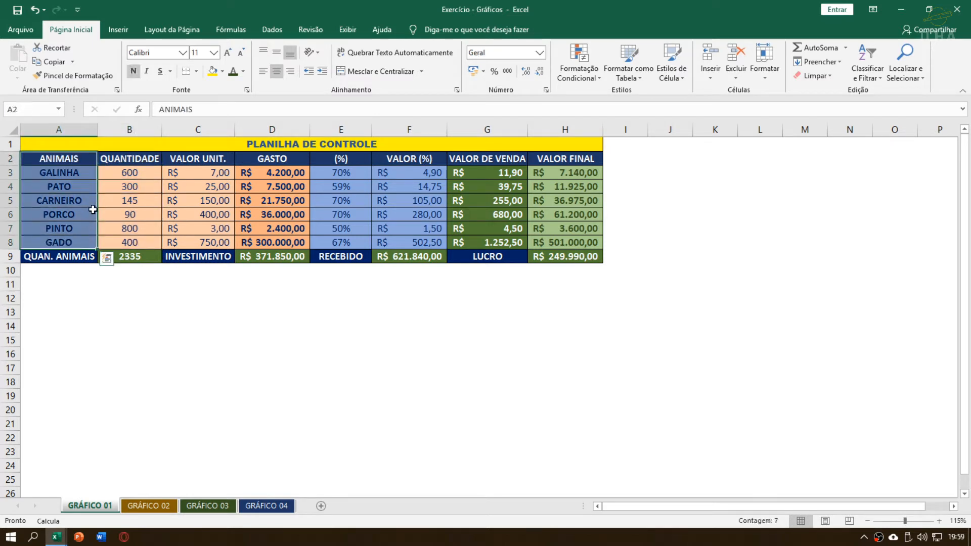
left_click(112, 174)
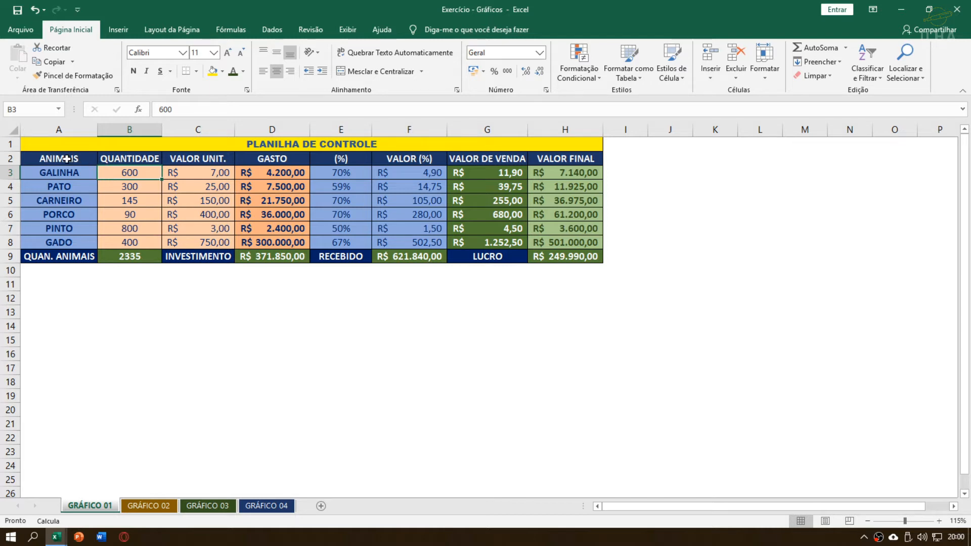
left_click_drag(42, 159, 138, 239)
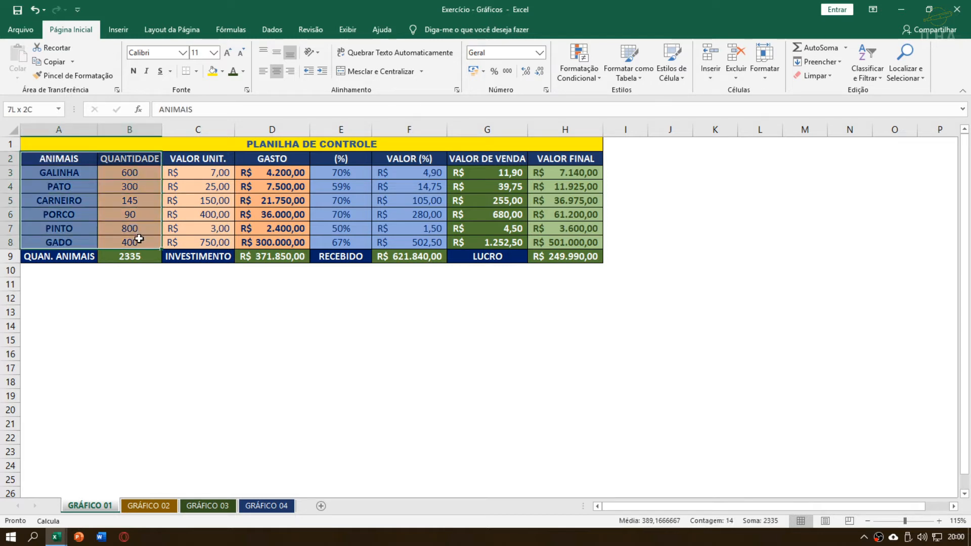
left_click(373, 190)
left_click(216, 187)
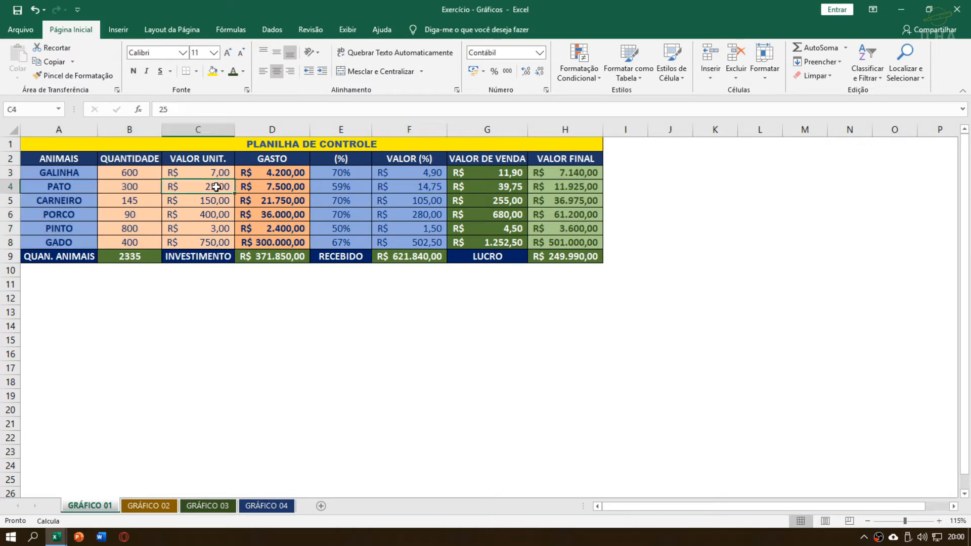
left_click(463, 190)
left_click(331, 238)
left_click(232, 185)
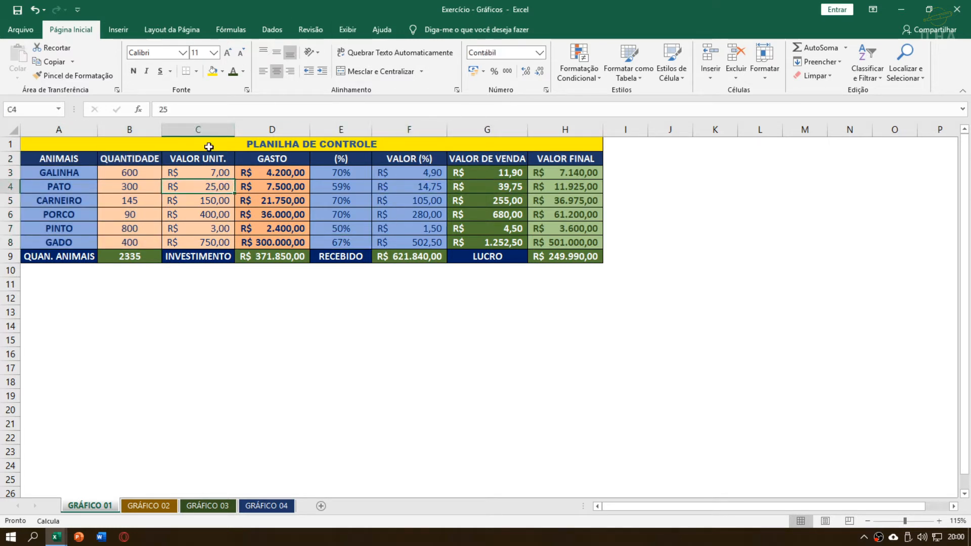
- Insert a 2D clustered column chart from the ANIMAIS and QUANTIDADE range A2:B8 and place it below the table, flush with column H's outer edge
left_click_drag(70, 158, 128, 239)
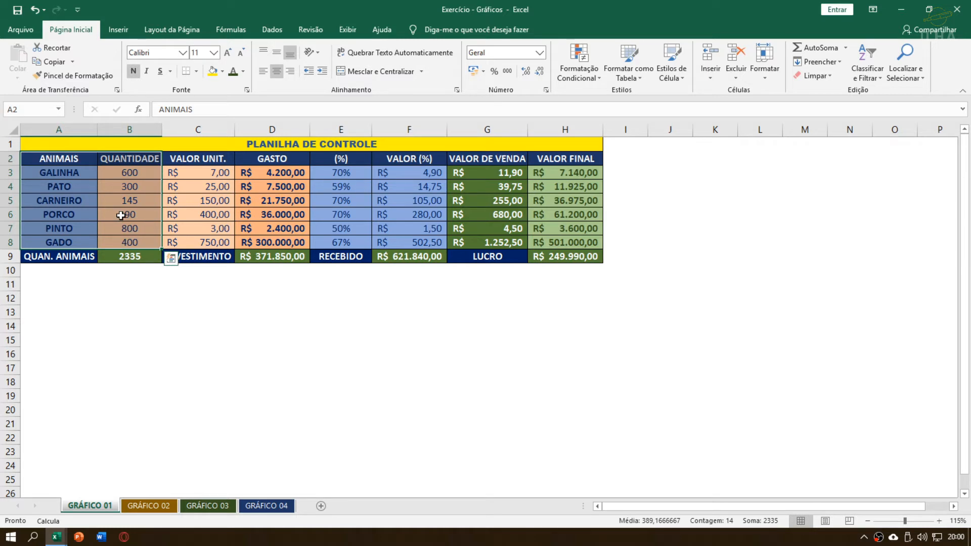
left_click(118, 29)
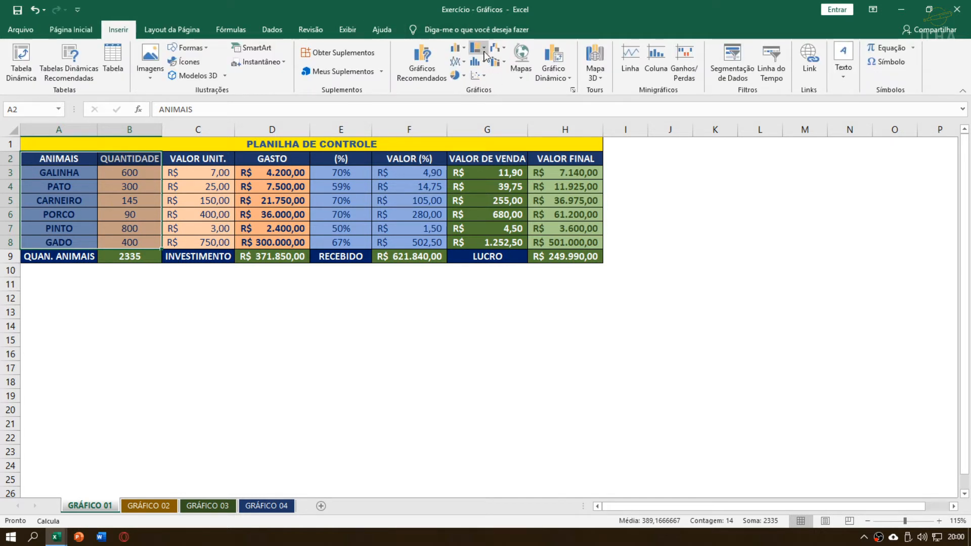
left_click(463, 52)
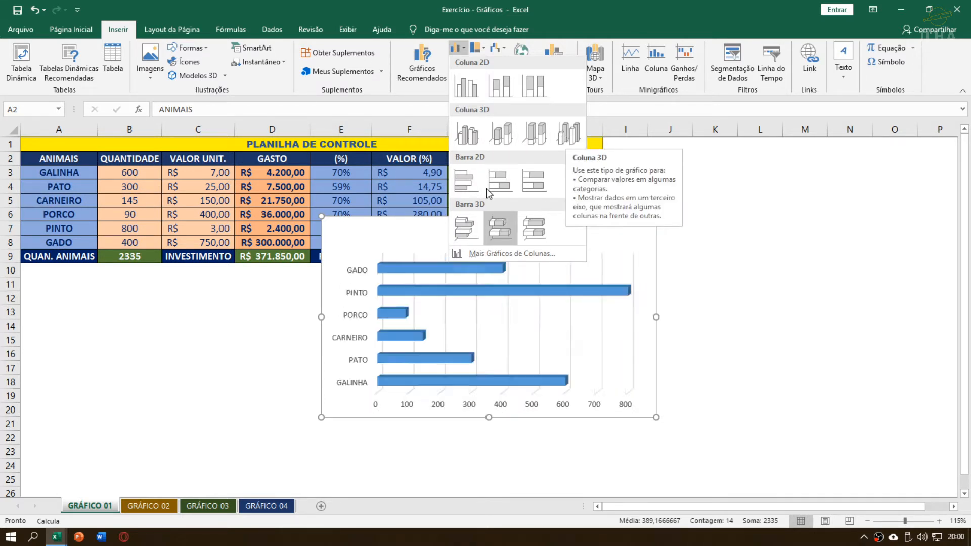
left_click(470, 86)
mouse_move(339, 231)
left_mouse_down()
mouse_move(322, 283)
mouse_move(297, 276)
left_mouse_up()
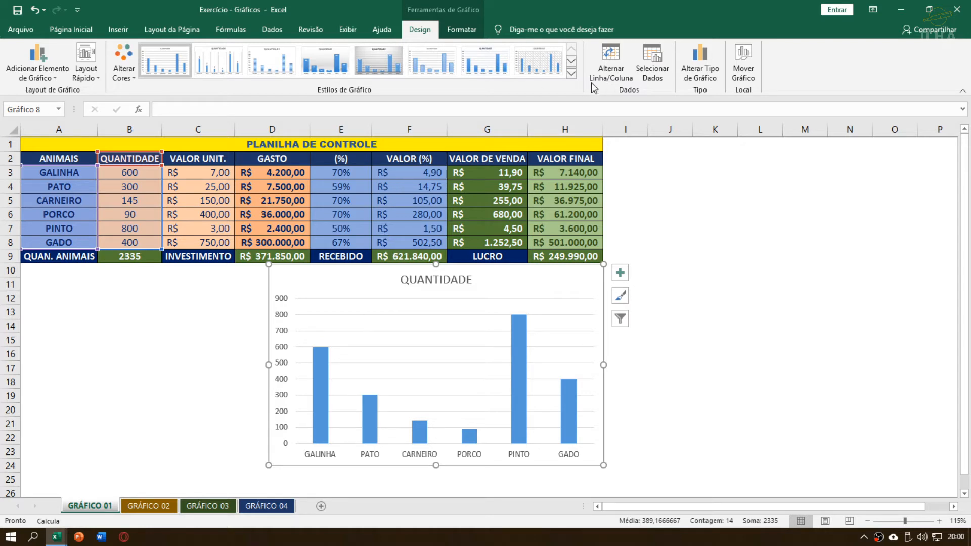
- Shrink the QUANTIDADE chart to span columns E to H, from row 10 down to about row 20
left_click(573, 77)
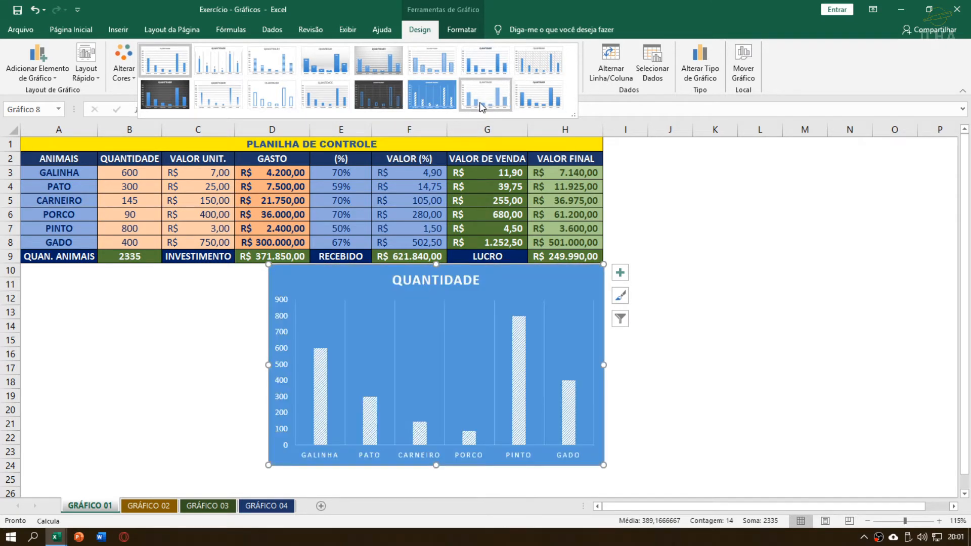
left_click(585, 83)
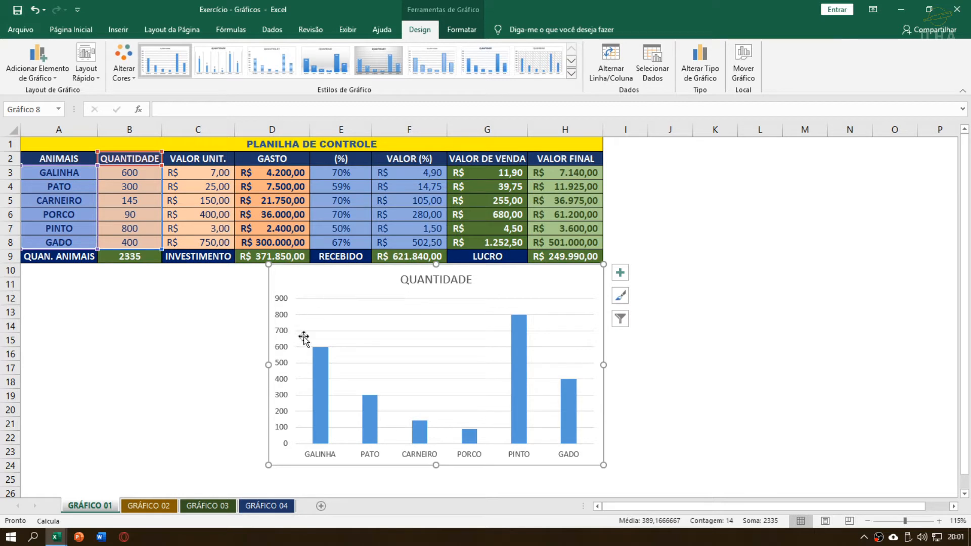
left_click_drag(268, 463, 310, 421)
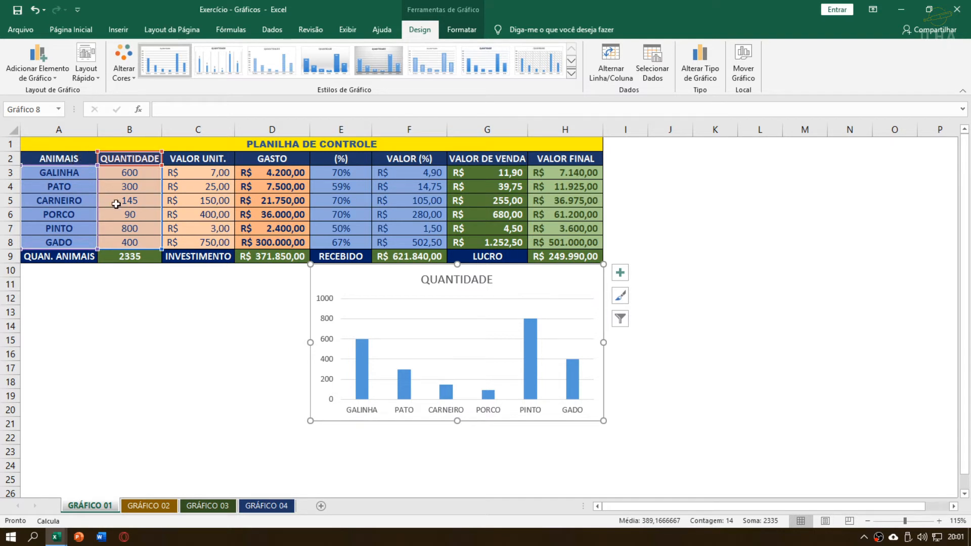
left_click(178, 186)
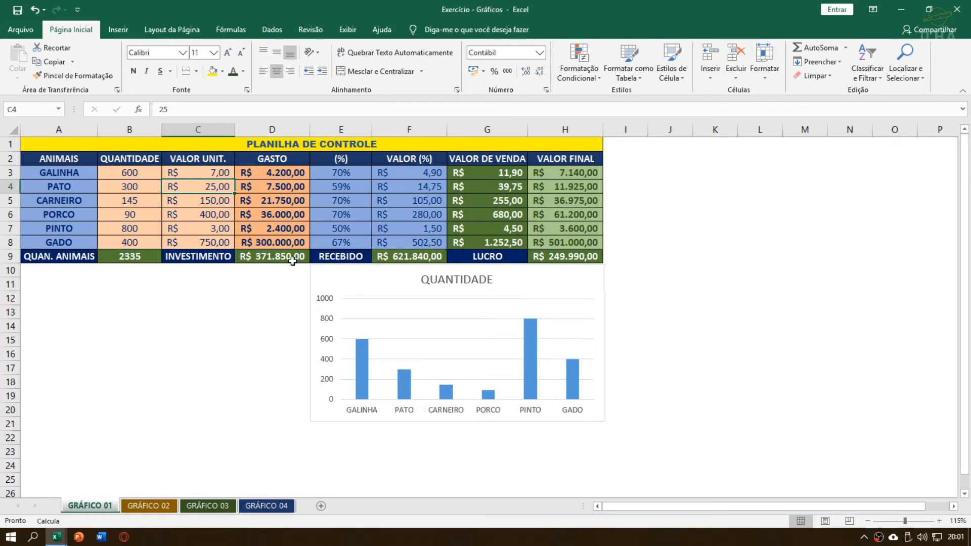
- Compare selecting the adjacent ANIMAIS and QUANTIDADE columns with selecting the separate ANIMAIS and VALOR FINAL columns
left_click_drag(69, 158, 71, 244)
left_click_drag(569, 160, 563, 239)
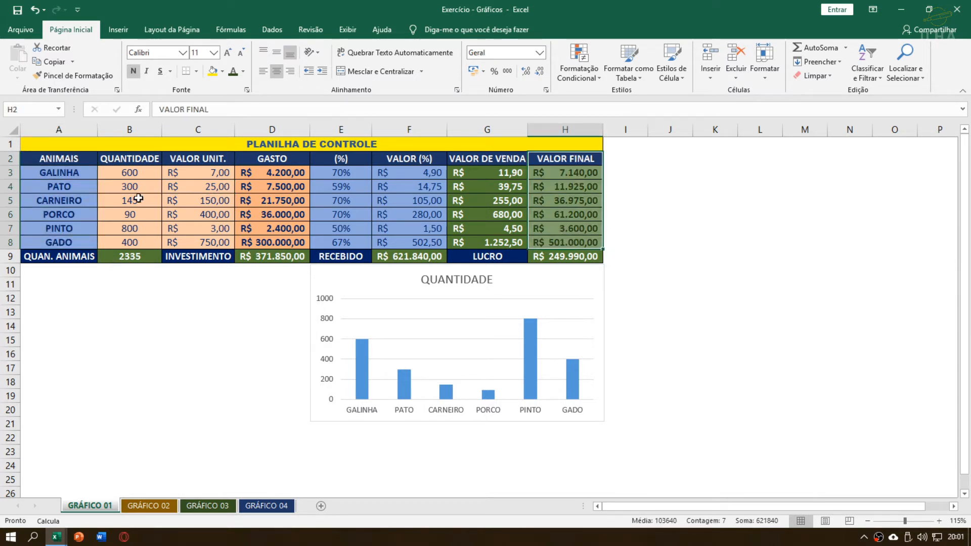
left_click_drag(56, 160, 133, 244)
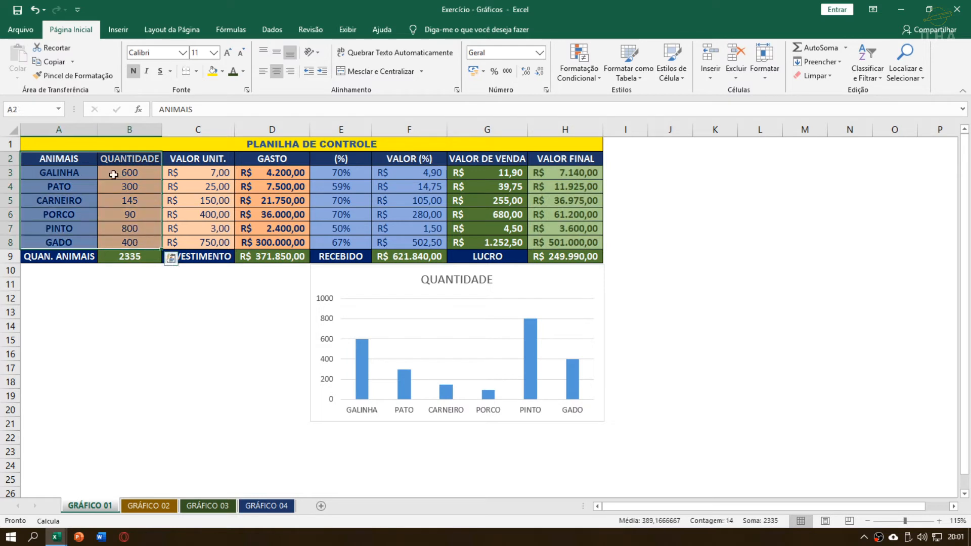
left_click_drag(57, 162, 147, 240)
left_click_drag(75, 159, 146, 242)
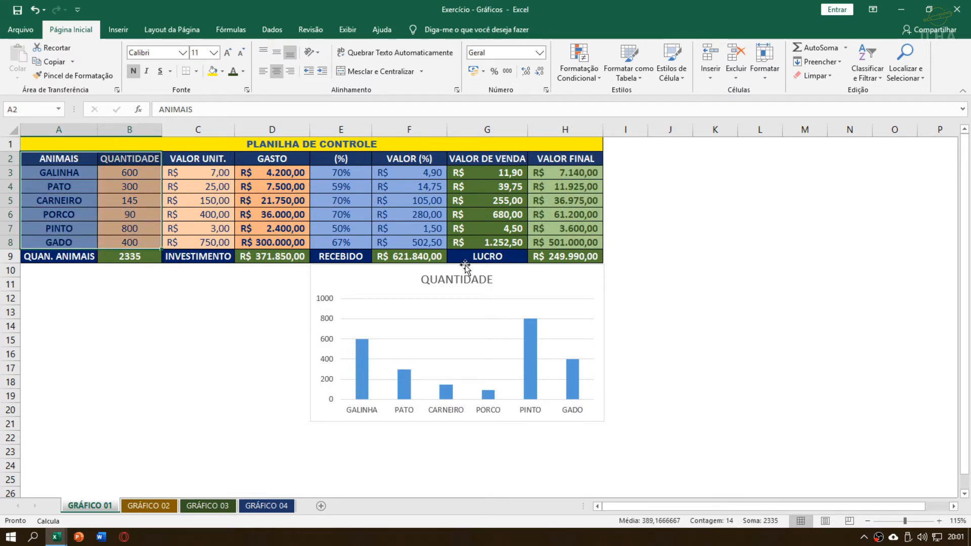
left_click(569, 162)
left_click_drag(569, 162, 576, 245)
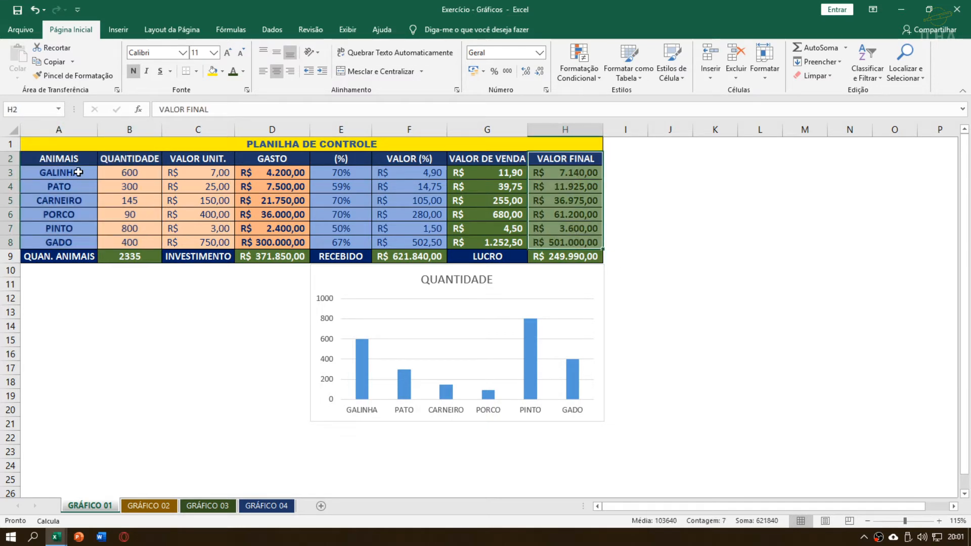
- Select the ANIMAIS range A2:A8 together with the non-adjacent VALOR FINAL range H2:H8
left_click_drag(84, 160, 74, 242)
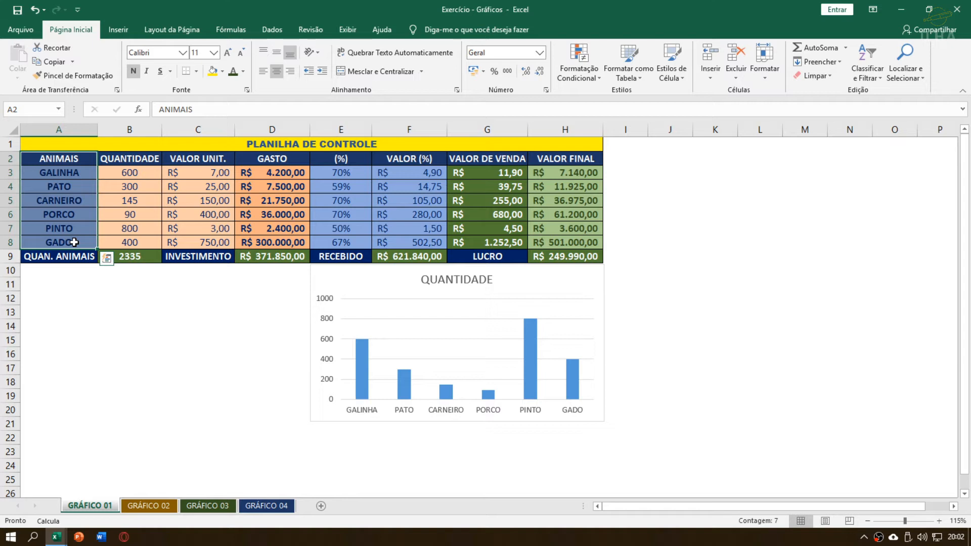
left_click_drag(74, 157, 75, 236)
left_click_drag(58, 154, 77, 243)
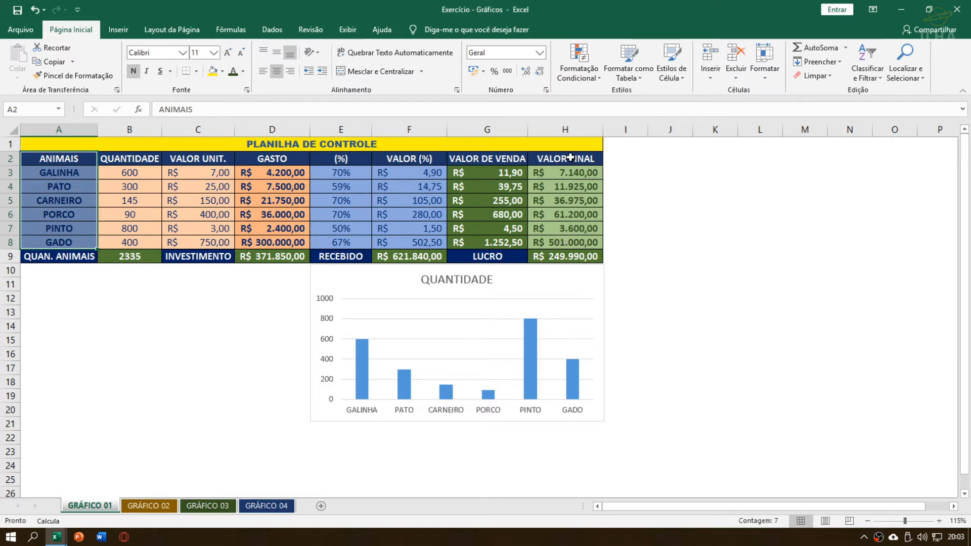
left_click_drag(571, 158, 574, 242)
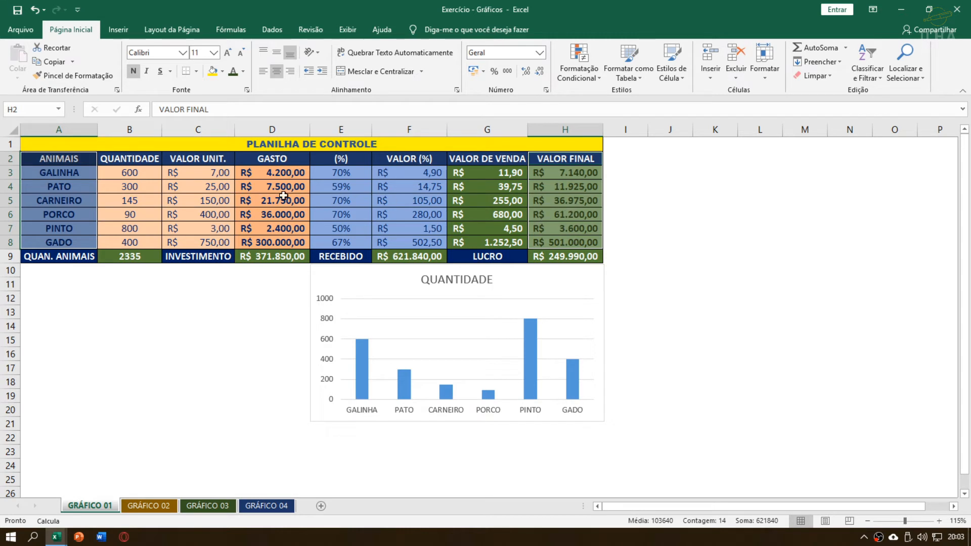
- Try again to combine the ANIMAIS cells A2:A8 and the VALOR FINAL column in one selection
left_click_drag(82, 161, 71, 243)
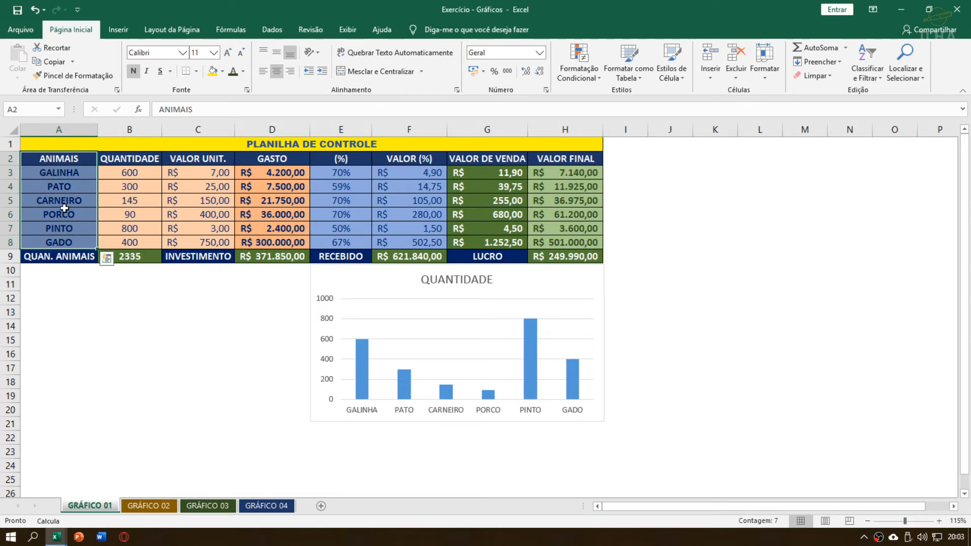
left_click(581, 159, "ctrl")
left_click_drag(577, 173, 576, 244)
key("ctrl+q")
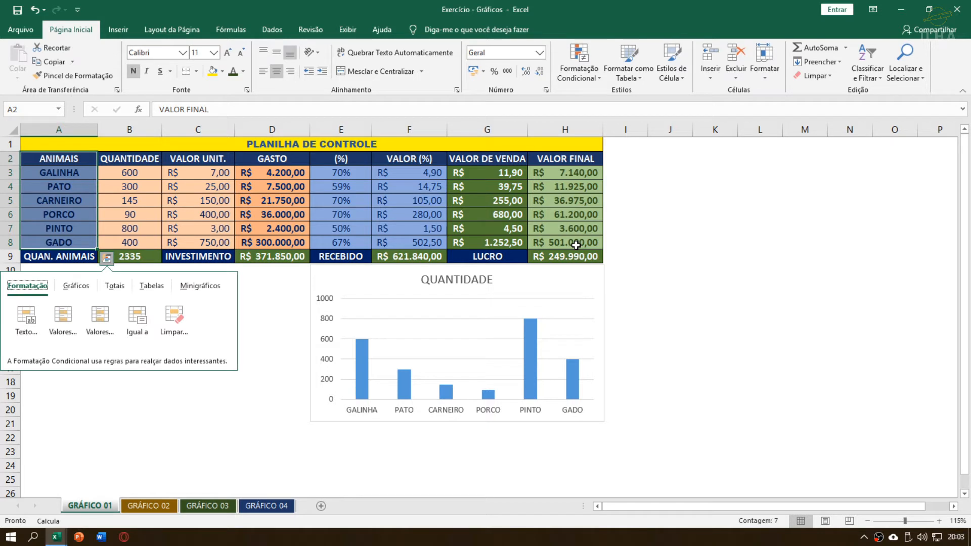
left_click(569, 186)
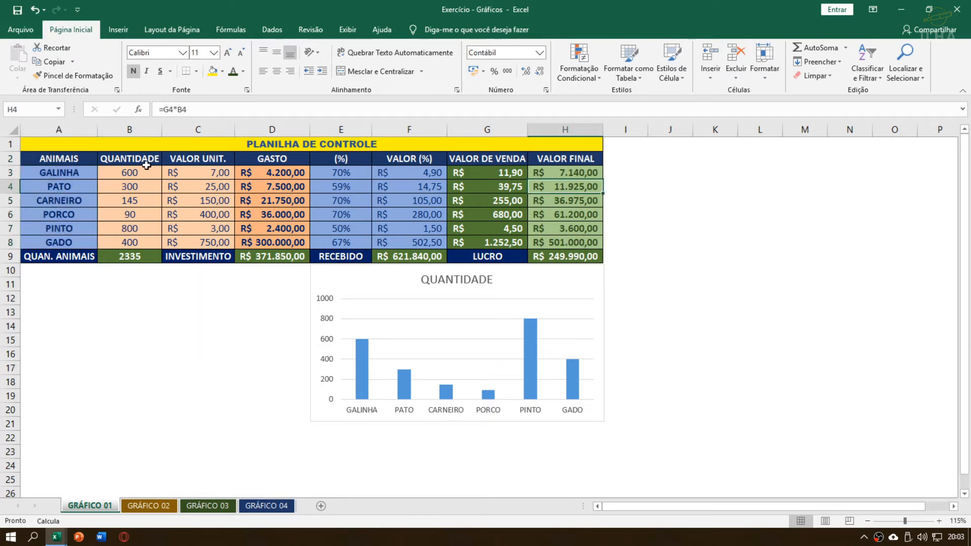
left_click_drag(68, 158, 80, 240)
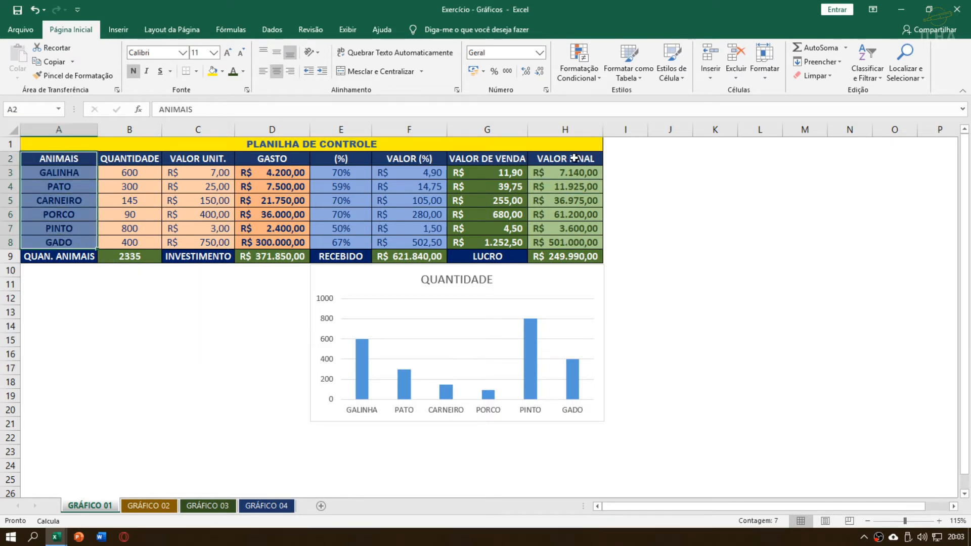
left_click_drag(576, 159, 576, 238)
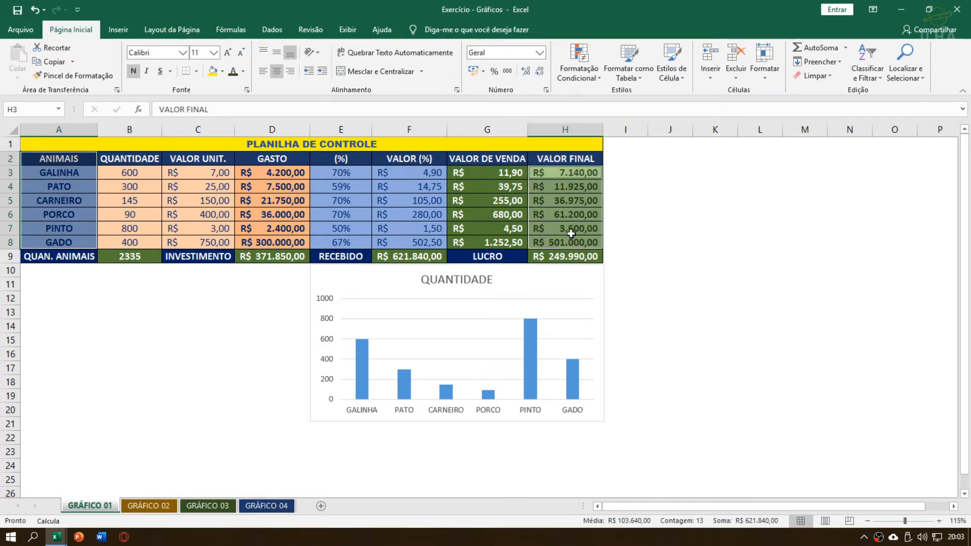
left_click_drag(581, 159, 573, 244)
left_click(592, 188)
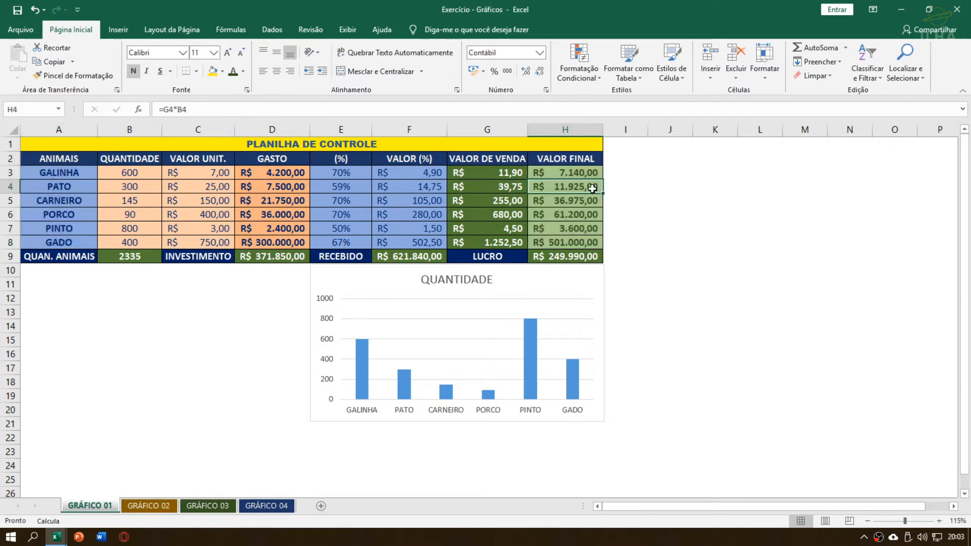
- Try removing individual cells from the selected VALOR FINAL range, and clear the selection
left_click_drag(564, 162, 568, 239)
left_click(585, 185, "ctrl")
left_click(569, 228, "ctrl")
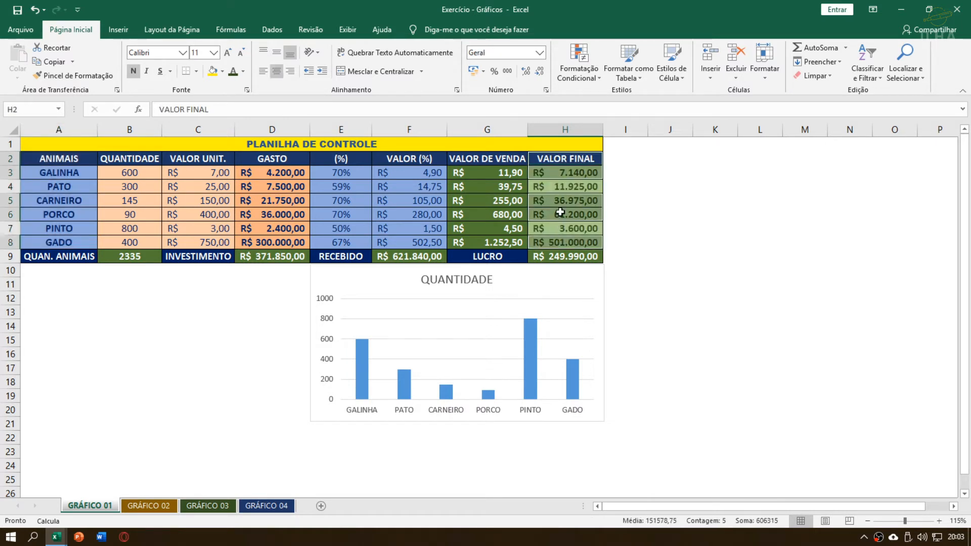
left_click(567, 173, "ctrl")
left_click(571, 213, "ctrl")
left_click(560, 183, "ctrl")
left_click(569, 224, "ctrl")
left_click(560, 185, "ctrl")
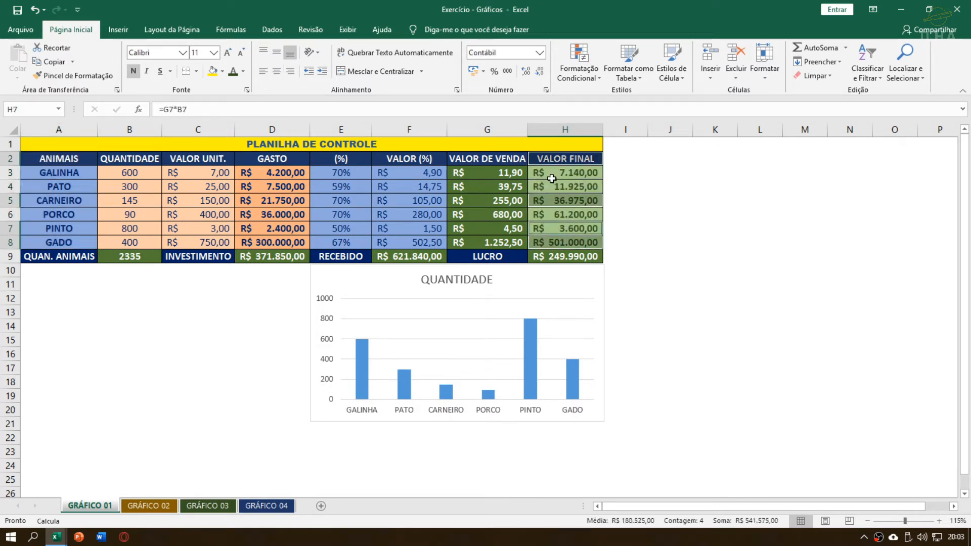
left_click(557, 187, "ctrl")
left_click(643, 198)
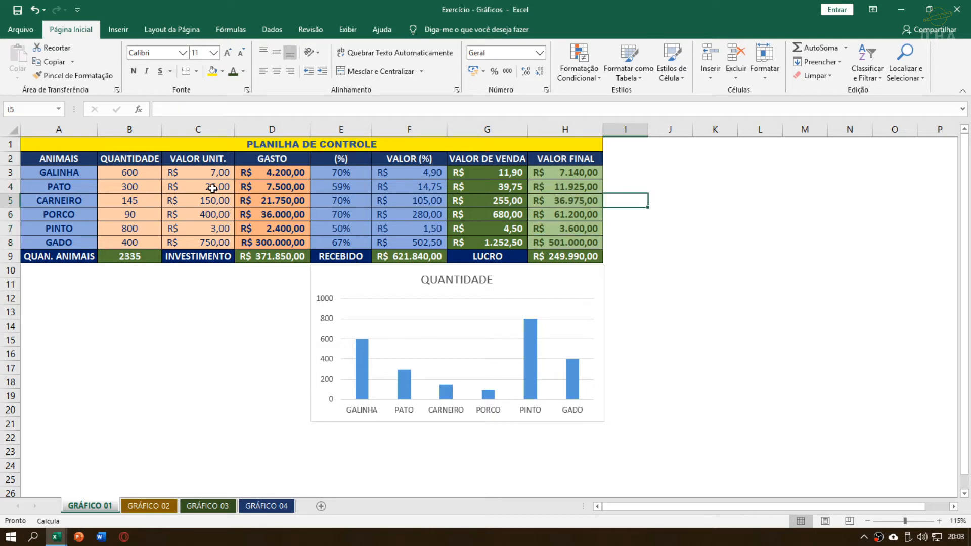
- Insert a 2D clustered bar chart from the non-adjacent ANIMAIS range A2:A8 and VALOR FINAL range H2:H8
left_click_drag(76, 159, 71, 243)
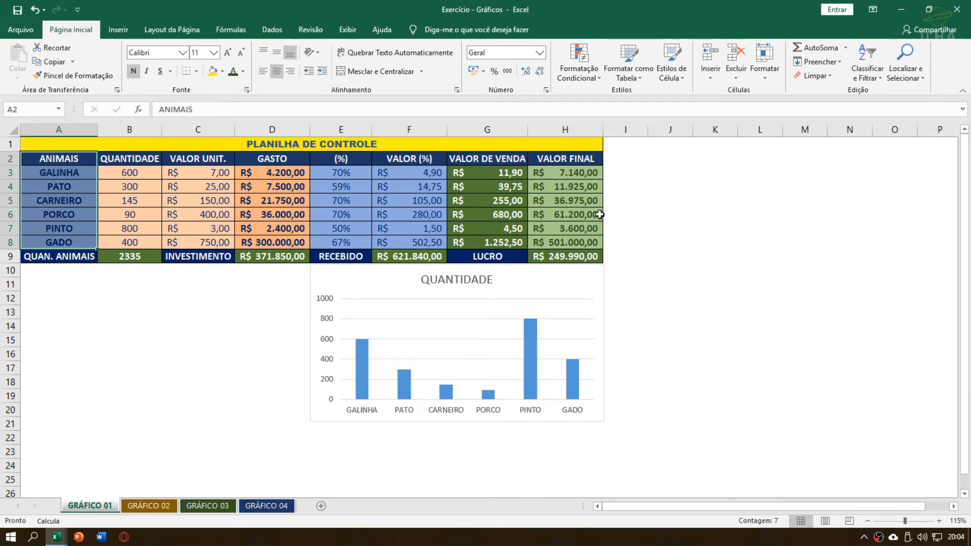
left_click_drag(581, 160, 562, 243)
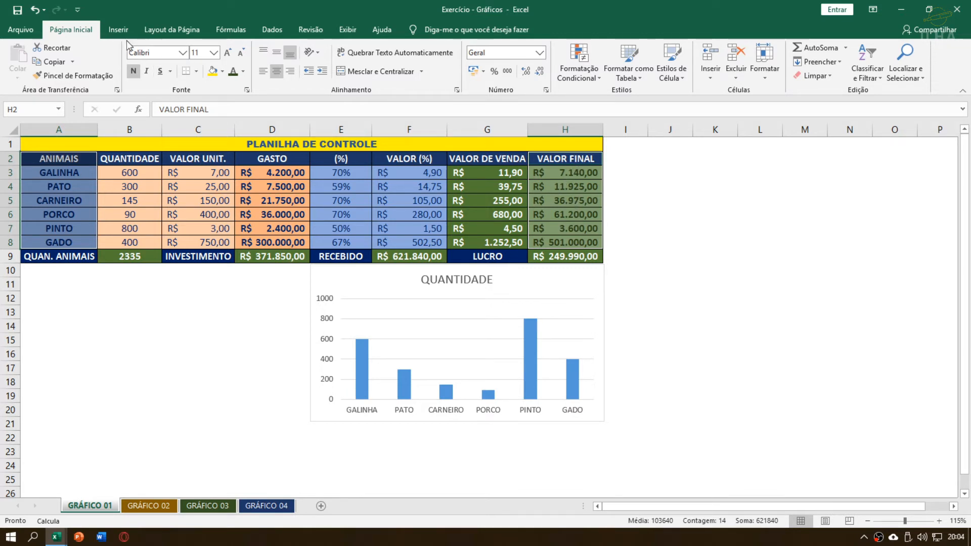
left_click(118, 29)
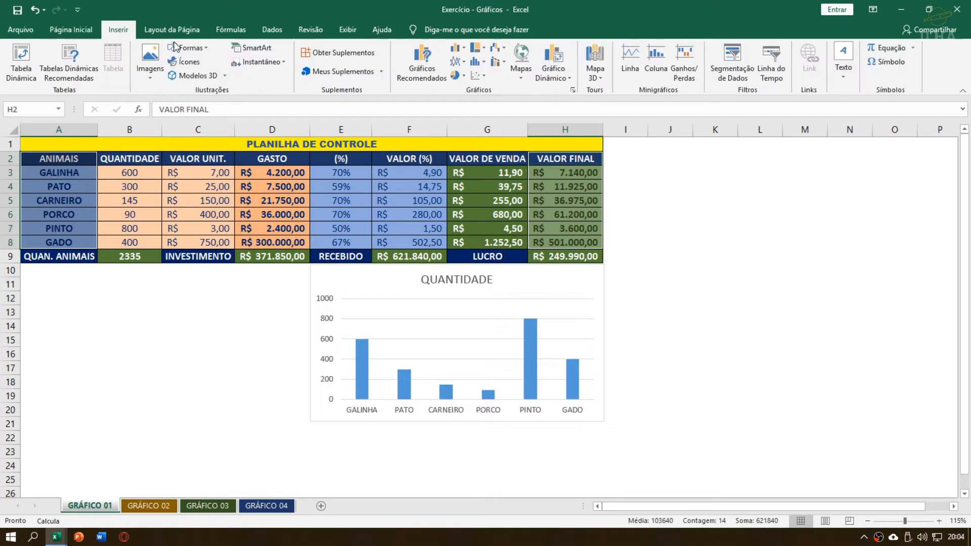
left_click(459, 50)
left_click(460, 52)
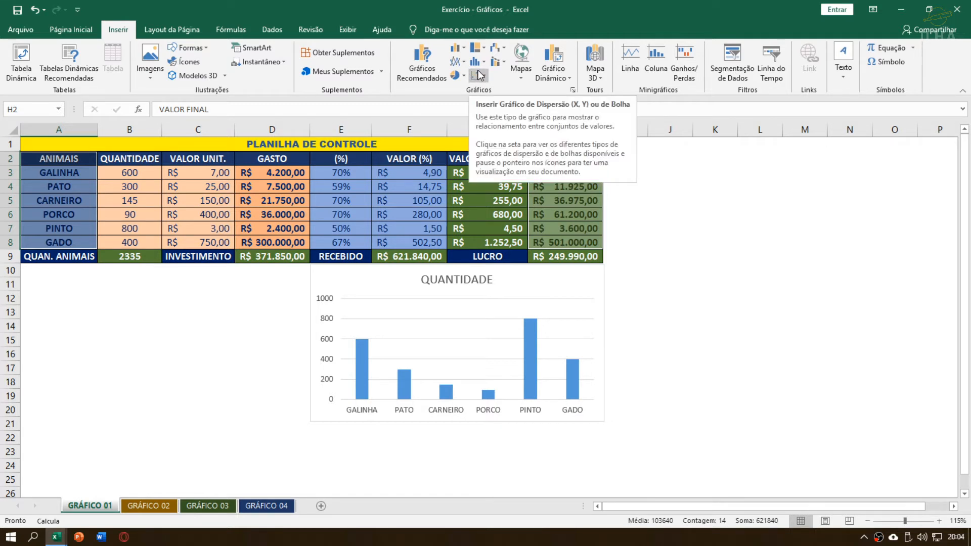
left_click(460, 51)
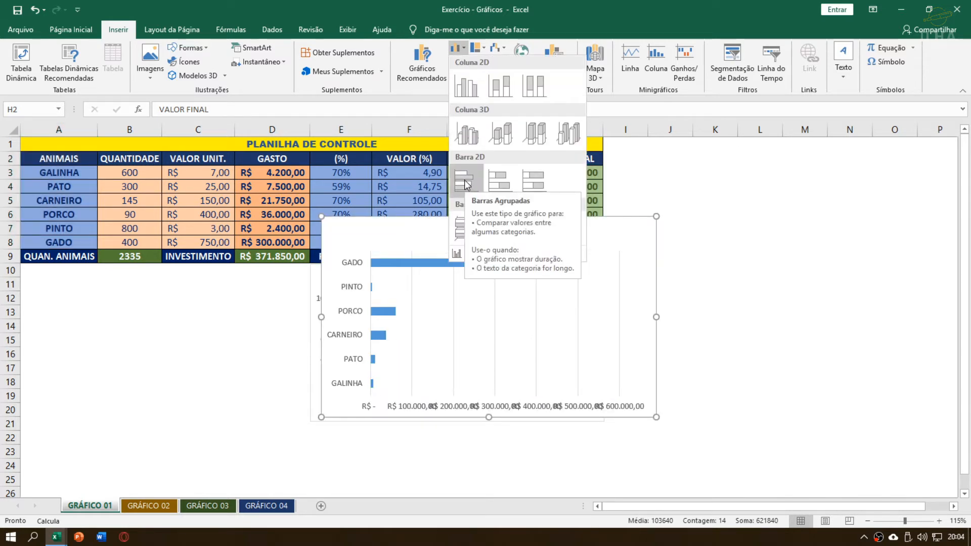
left_click(463, 50)
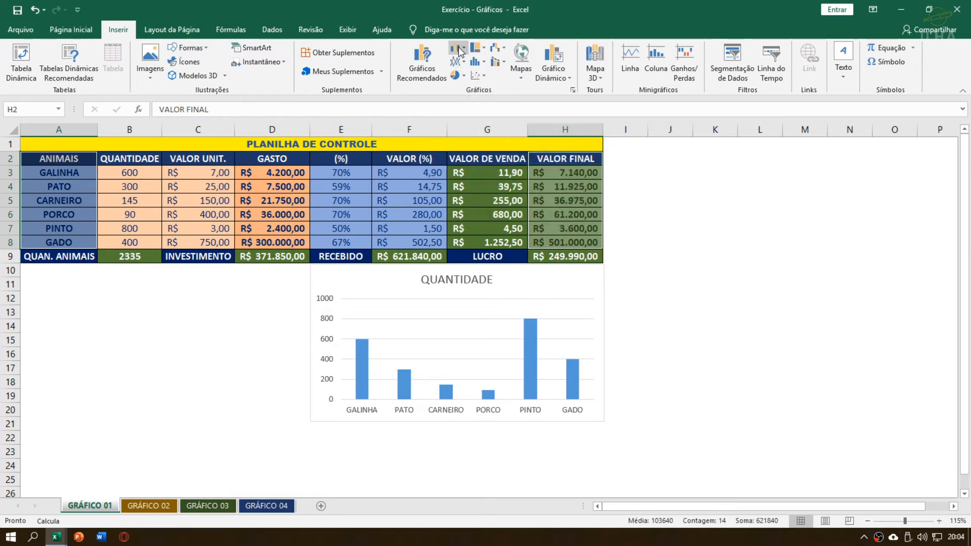
left_click(460, 48)
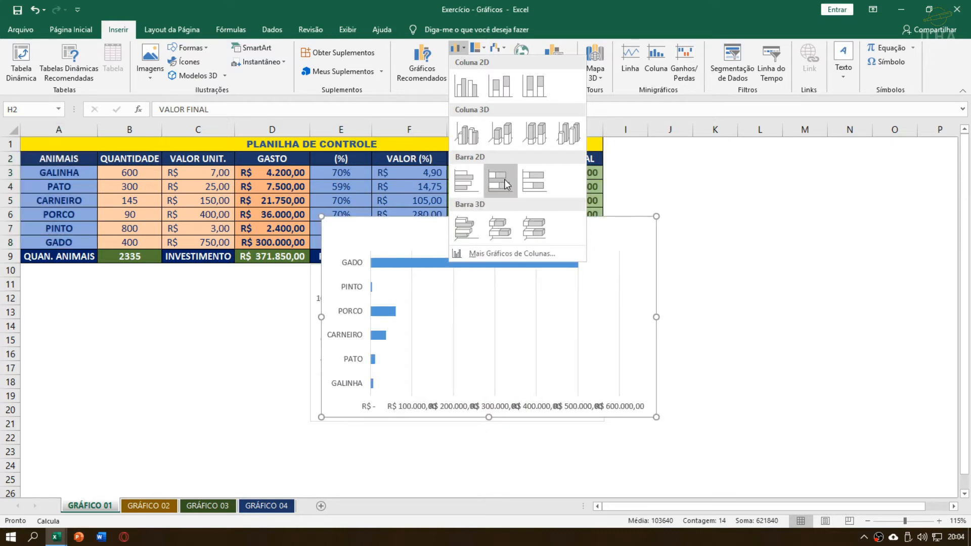
left_click(473, 183)
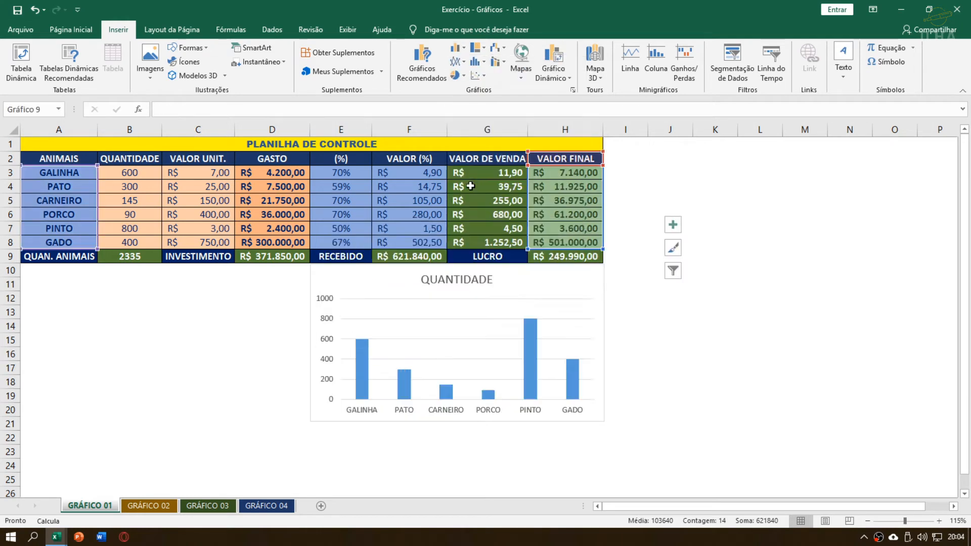
- Fit the VALOR FINAL chart below the table across columns A to D down to row 21, and slightly enlarge the QUANTIDADE chart beside it
left_click_drag(360, 249, 24, 283)
left_click_drag(354, 469, 300, 417)
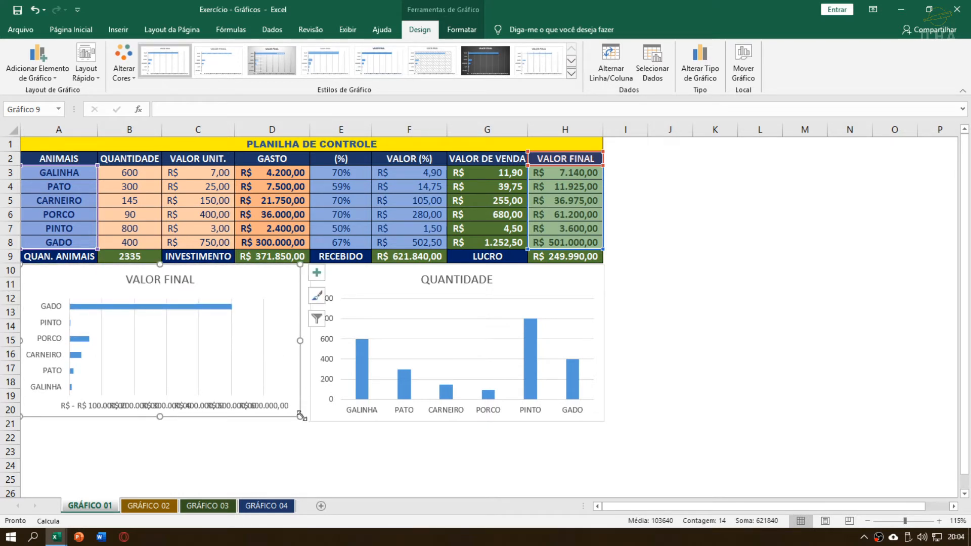
left_click_drag(300, 416, 309, 426)
left_click(319, 420)
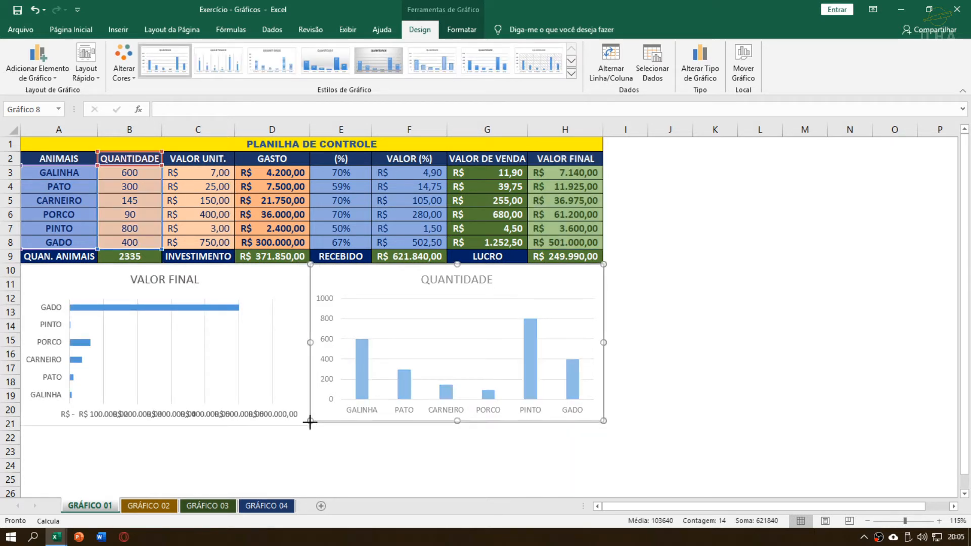
left_click(343, 436)
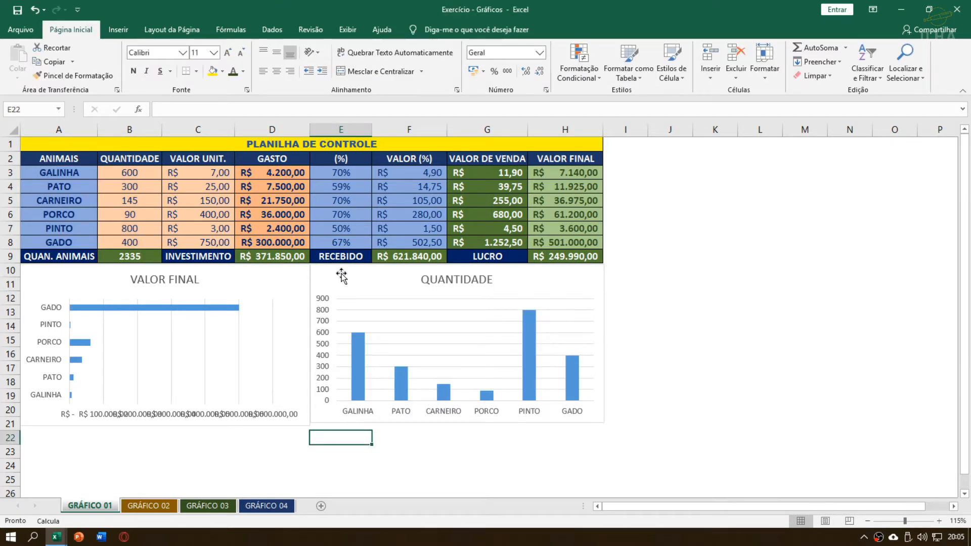
left_click(318, 271)
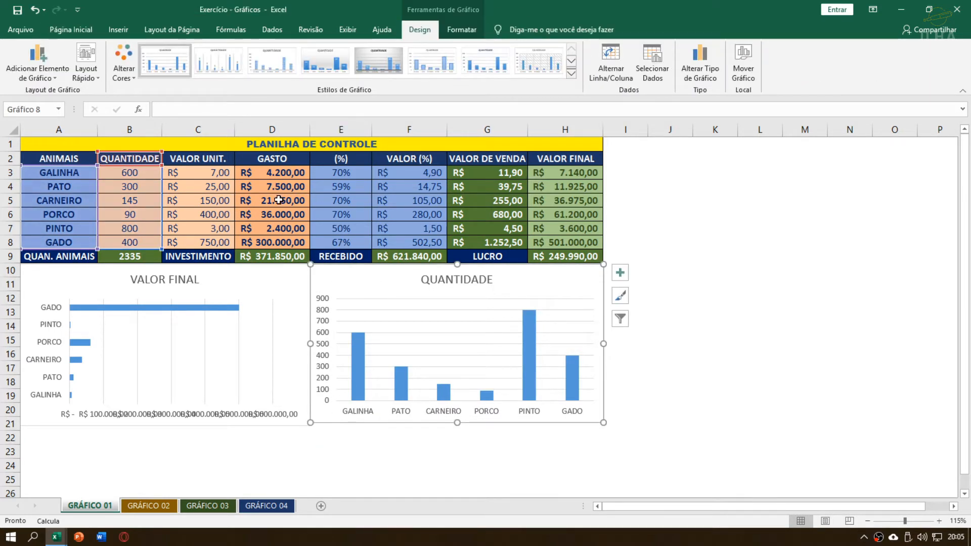
left_click(208, 195)
left_click_drag(56, 174, 537, 182)
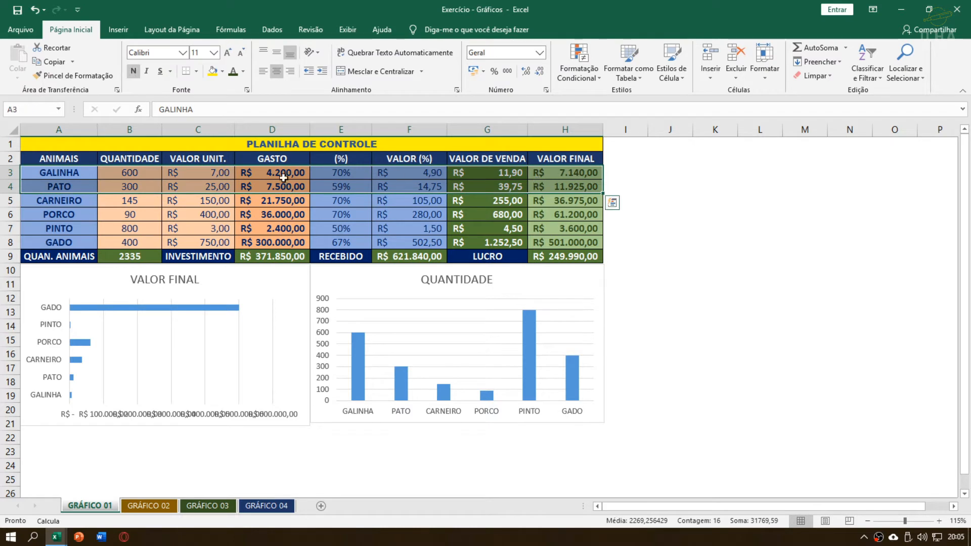
left_click(478, 212)
- Try shrinking the VALOR FINAL chart slightly in width and height so it ends at row 20
left_click(293, 272)
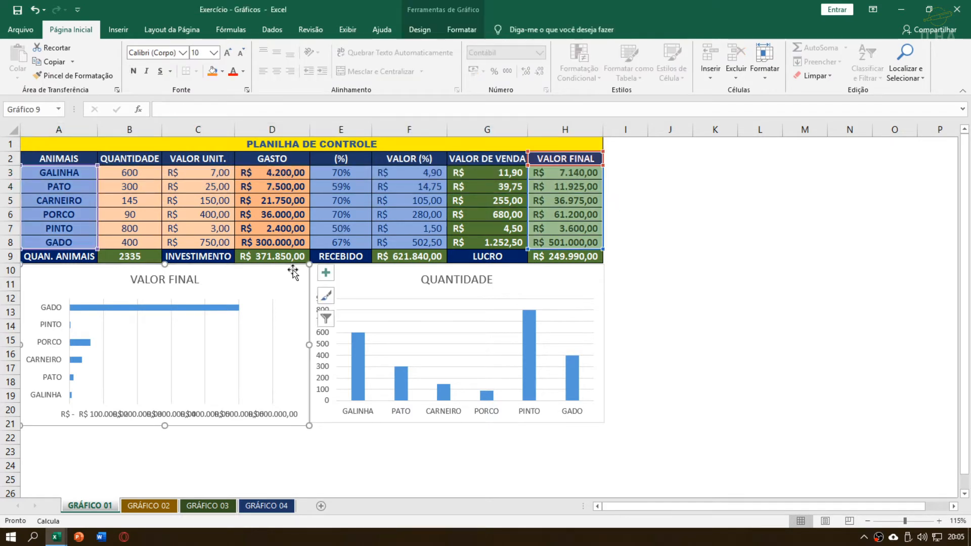
left_click_drag(306, 425, 304, 414)
left_click(313, 433)
left_click(303, 423)
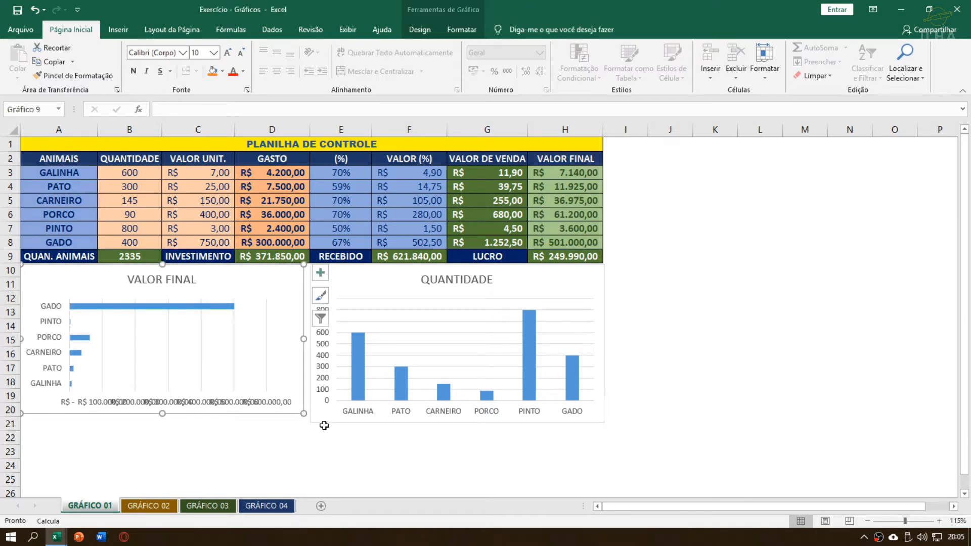
- Undo the recent size changes of the VALOR FINAL and QUANTIDADE charts
key("ctrl+z")
left_click(350, 423)
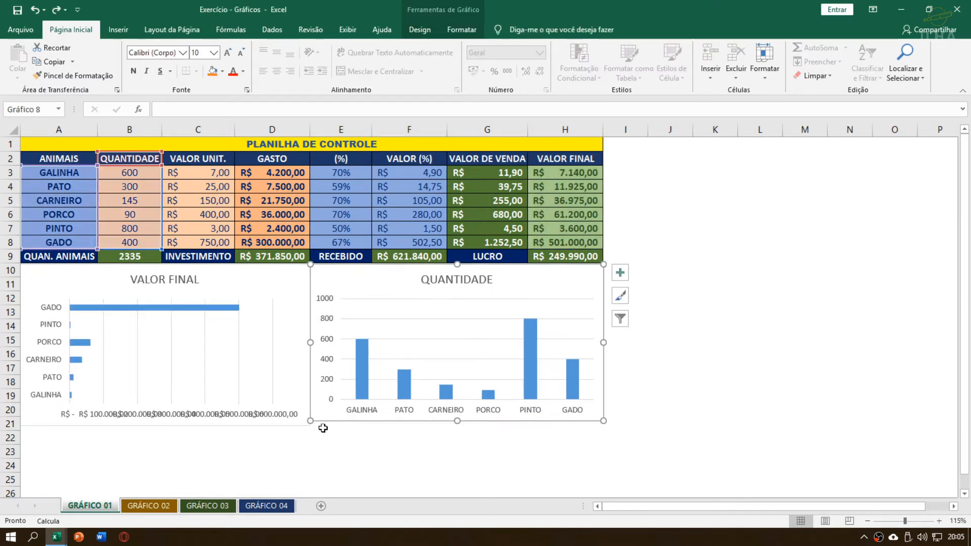
key("ctrl+z")
key("ctrl+z")
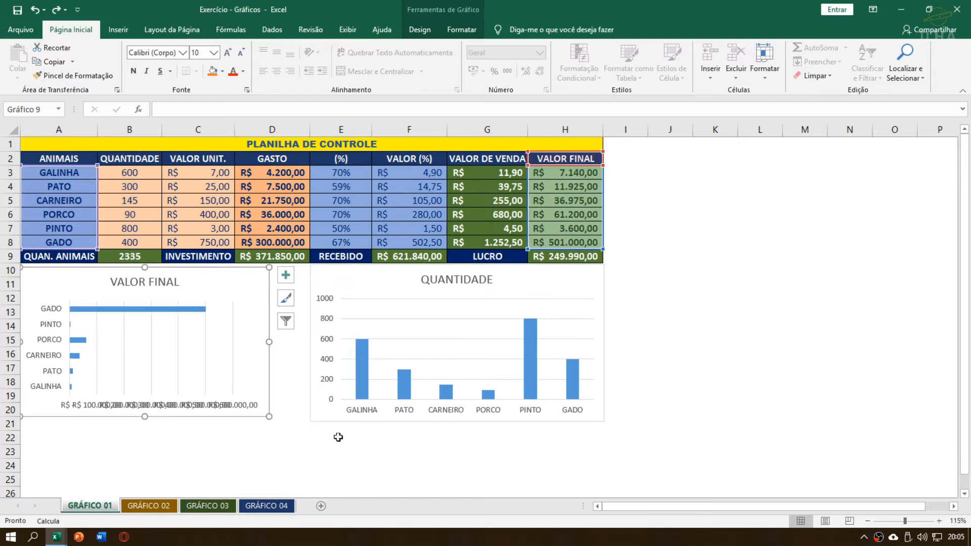
key("ctrl+z")
- Enlarge the VALOR FINAL chart across columns A to D down to row 22, and extend the QUANTIDADE chart to the same row
left_click_drag(357, 467, 287, 428)
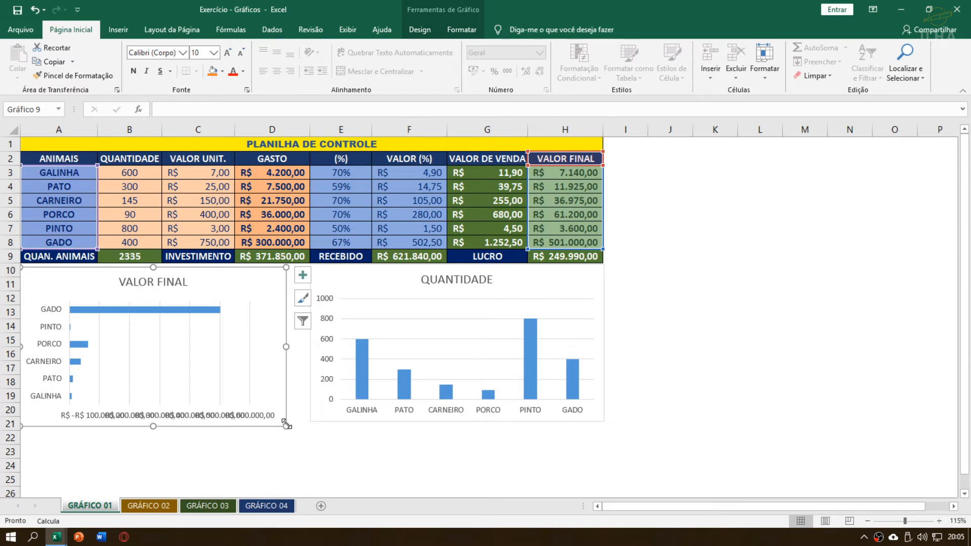
left_click_drag(267, 305, 263, 303)
left_click_drag(286, 422, 294, 436)
left_click(322, 416)
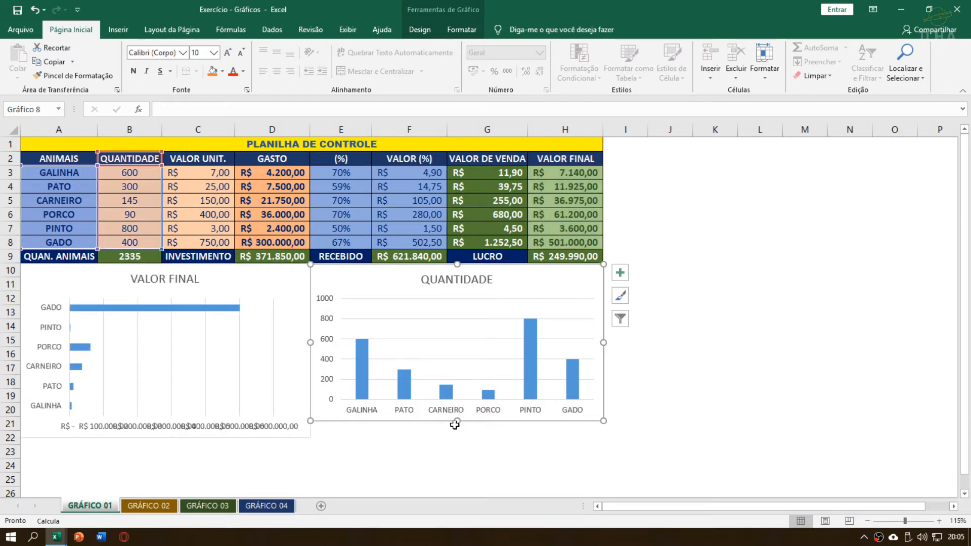
left_click_drag(454, 425, 451, 438)
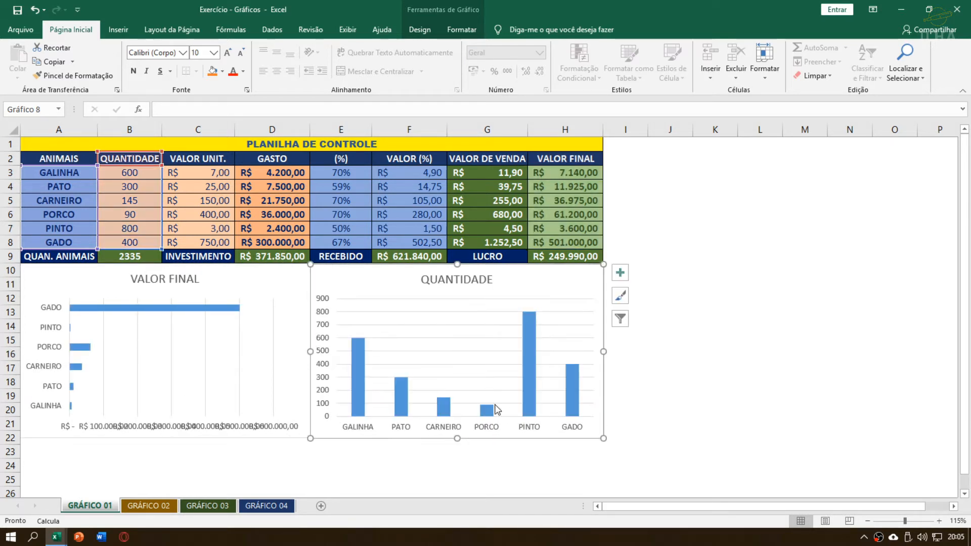
left_click(646, 212)
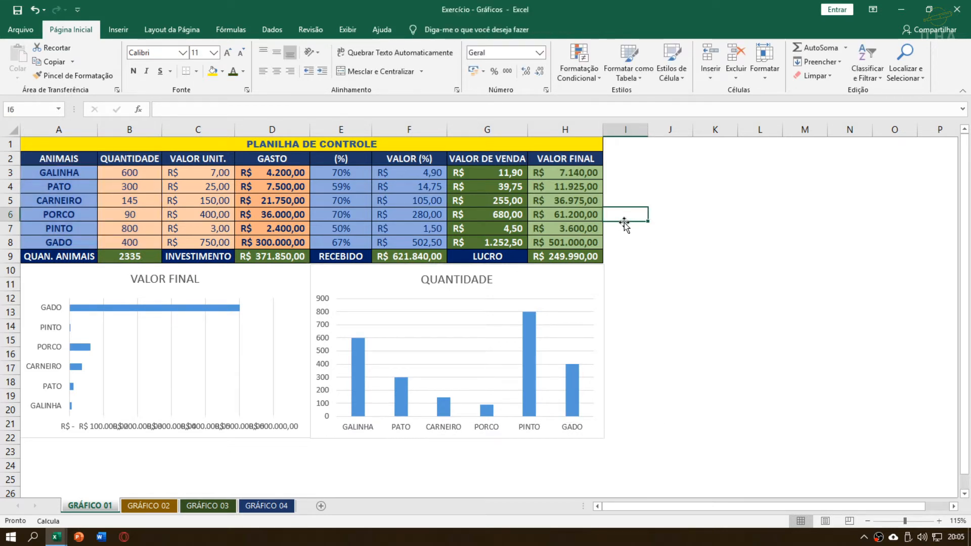
left_click(275, 282)
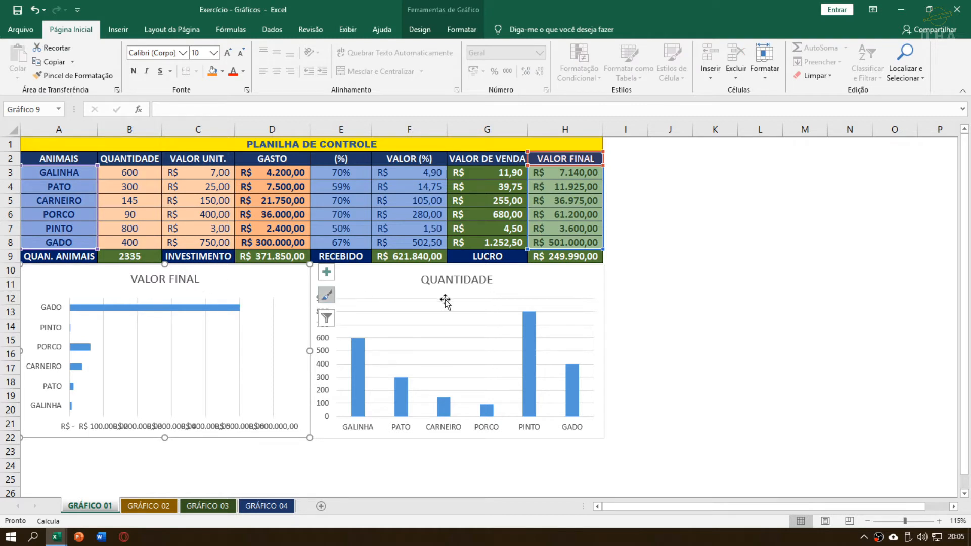
left_click(455, 280)
left_click(698, 284)
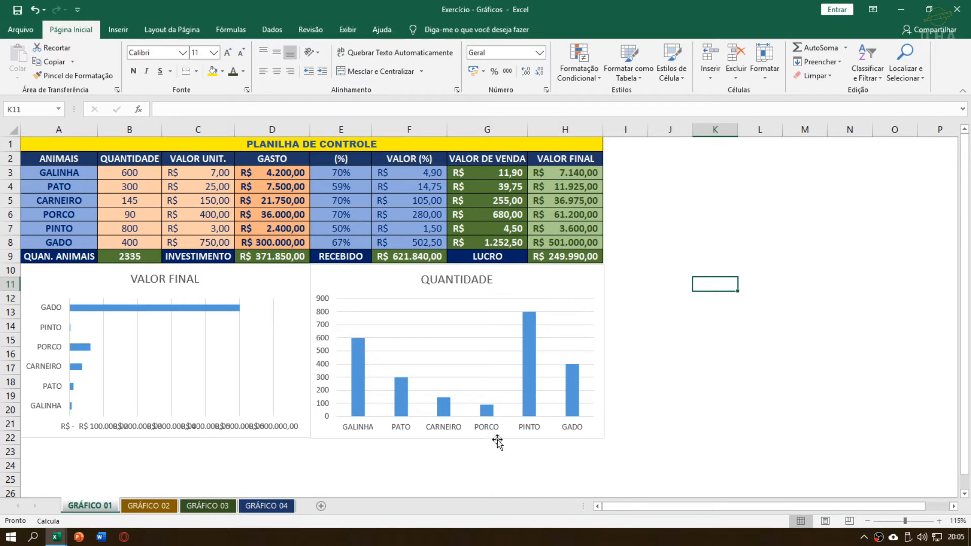
left_click(195, 278)
left_click(225, 278)
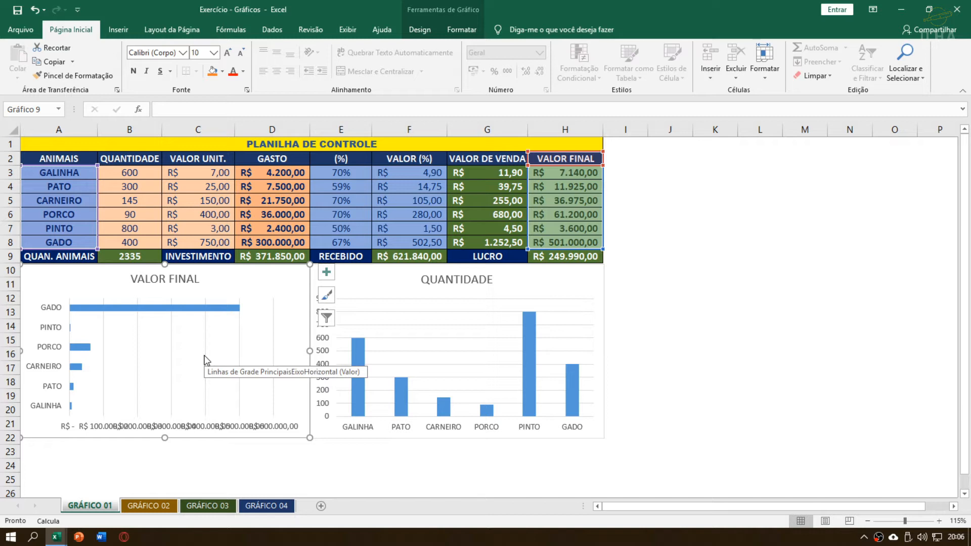
left_click(427, 220)
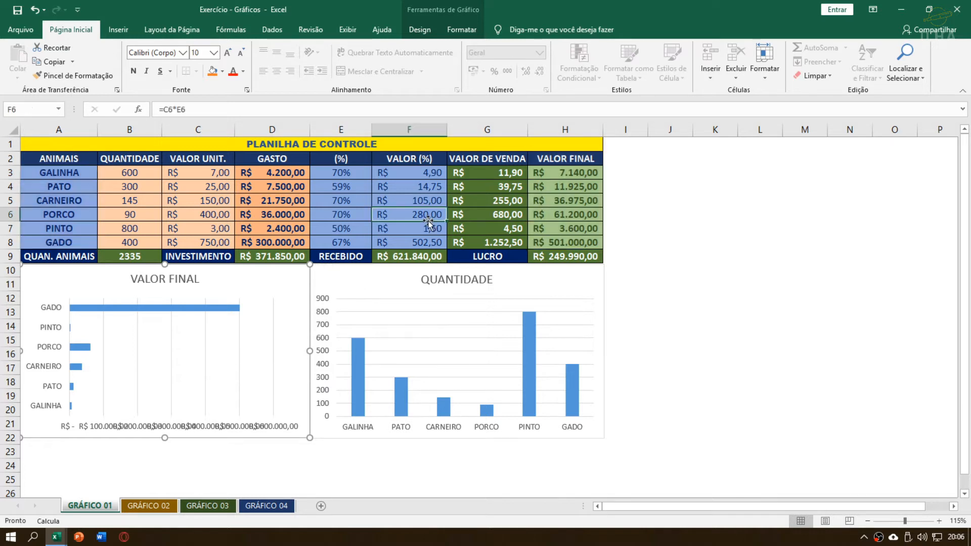
left_click(266, 275)
left_click(351, 277)
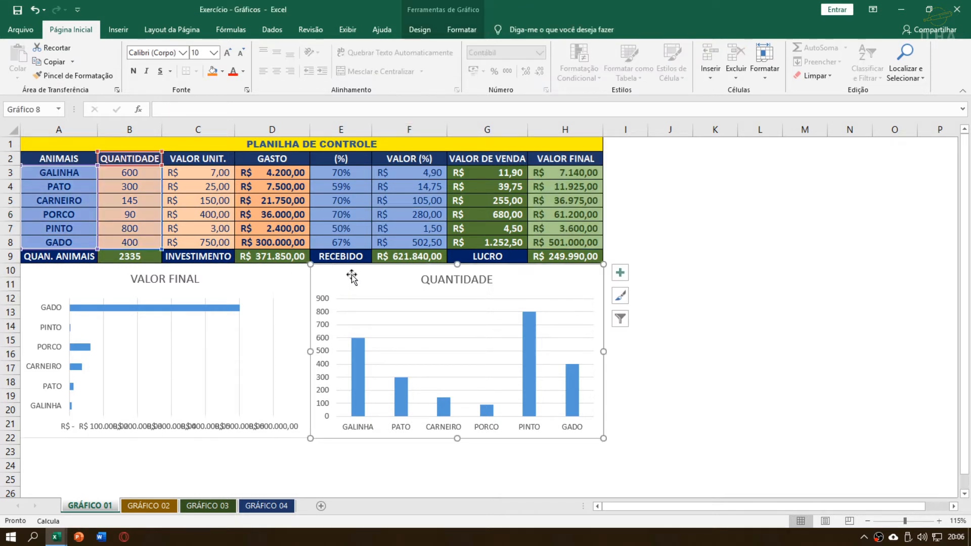
- Review the expense table on sheet GRÁFICO 02 and the cash flow table on sheet GRÁFICO 03
left_click(157, 509)
left_click(398, 216)
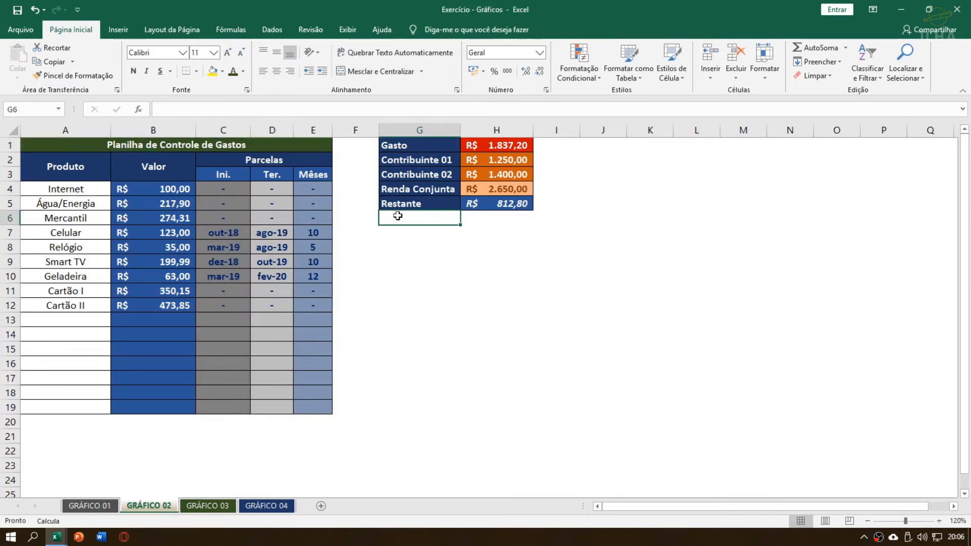
left_click(296, 145)
left_click(200, 509)
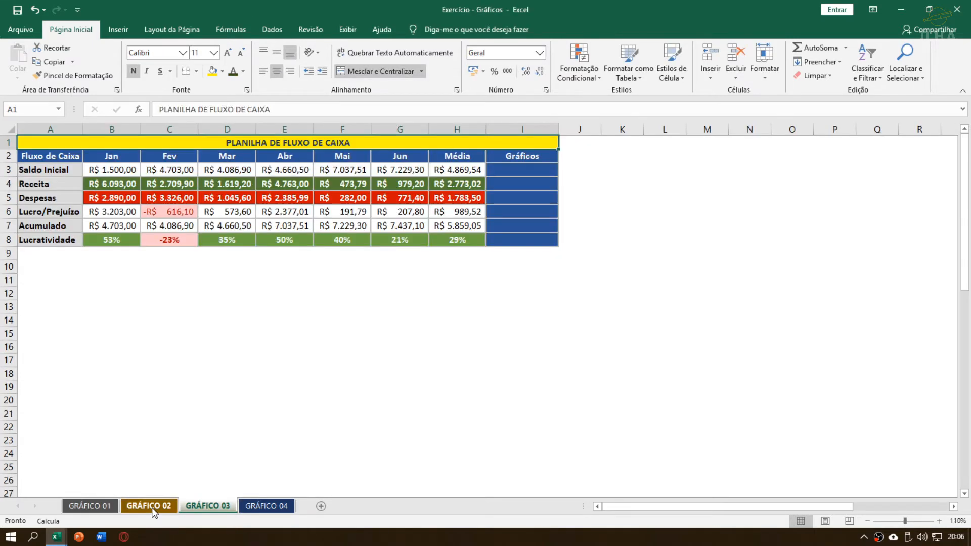
left_click(153, 507)
left_click(405, 228)
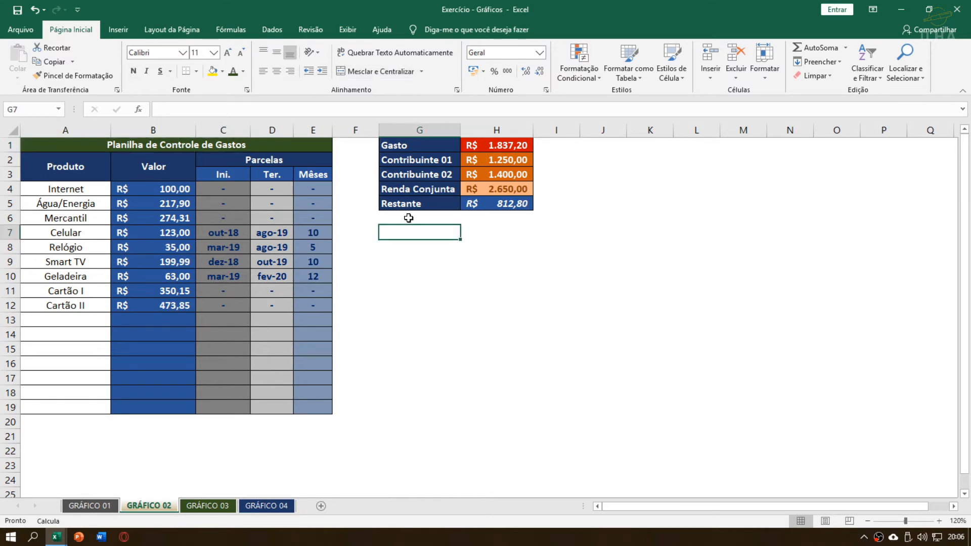
left_click(205, 506)
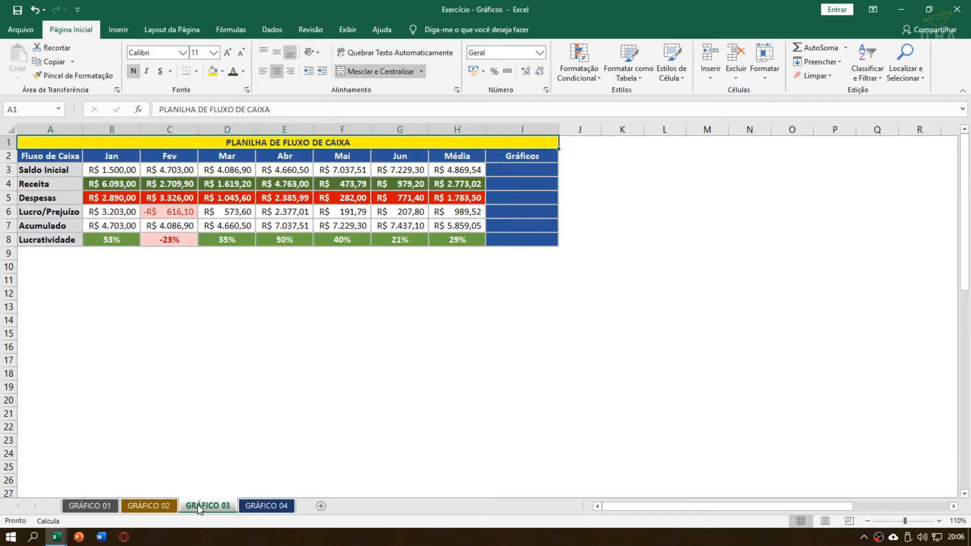
- On sheet GRÁFICO 02, select the Produto and Valor range A2:B12 and preview a 3D pie chart of it
left_click(154, 505)
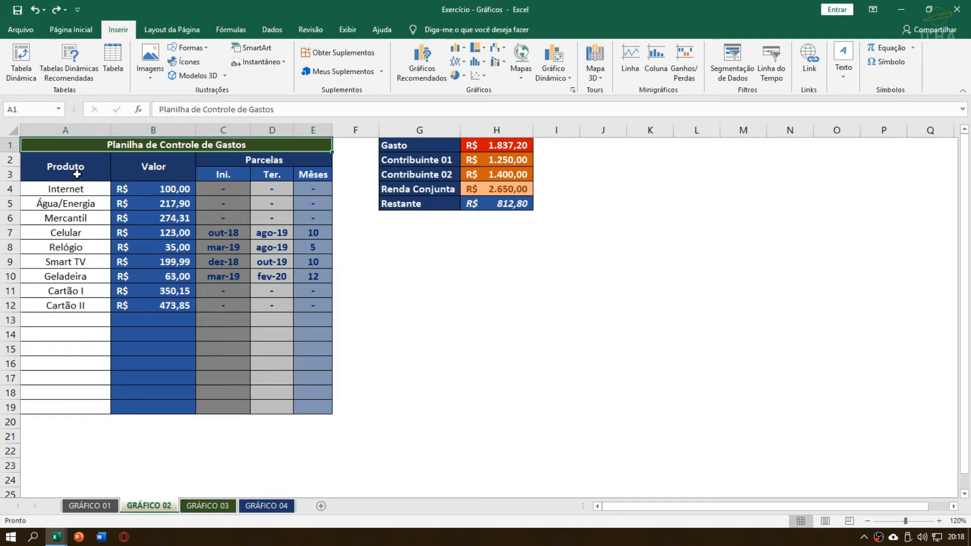
left_click_drag(64, 168, 65, 299)
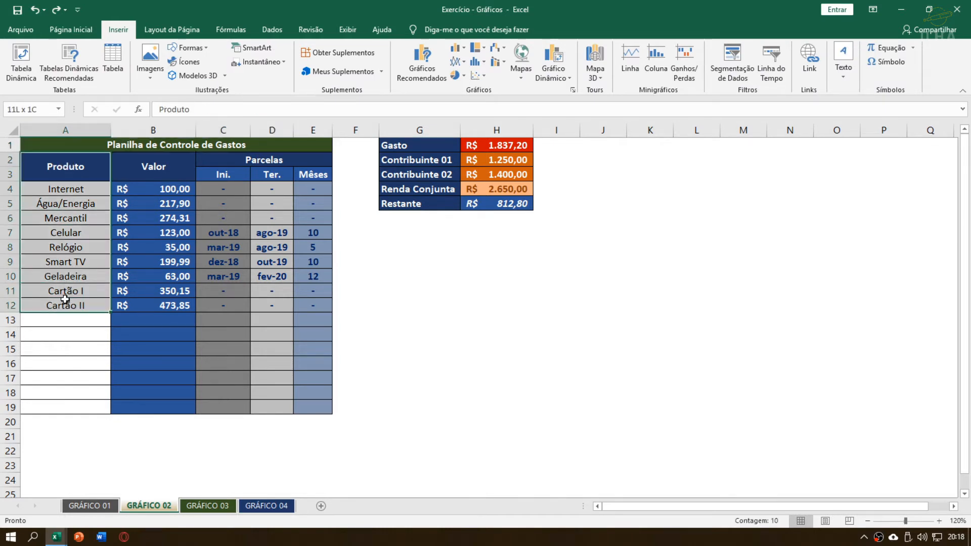
left_click_drag(150, 169, 153, 306)
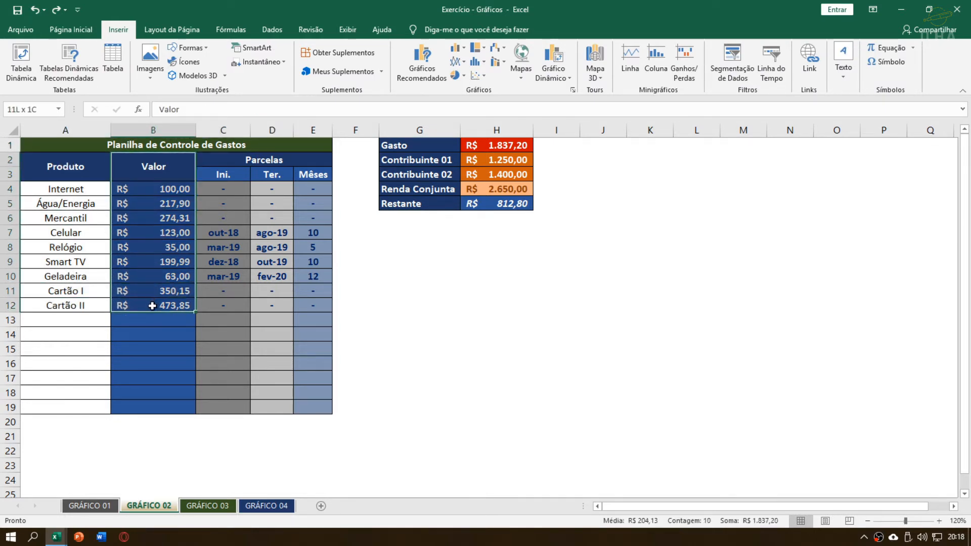
left_click_drag(76, 167, 136, 314)
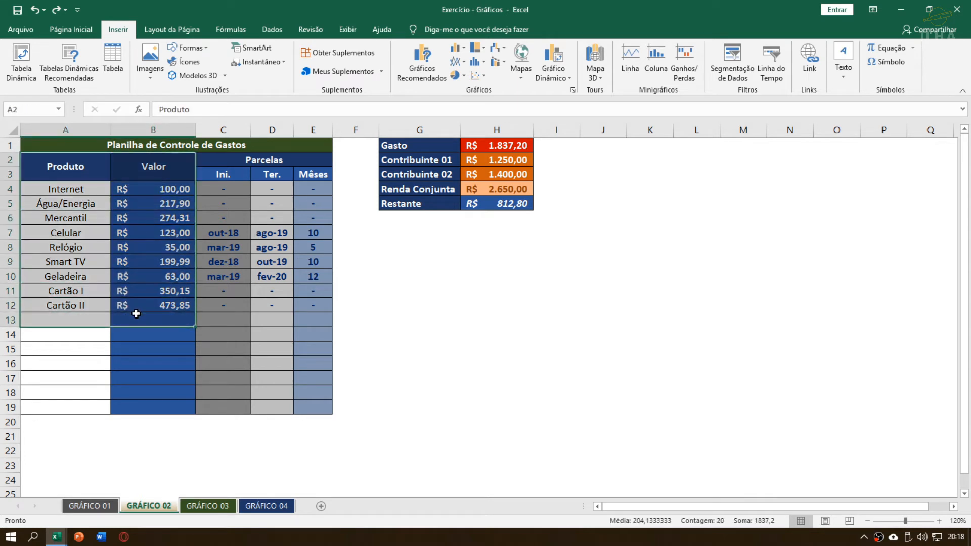
left_click(124, 218)
left_click_drag(71, 168, 146, 300)
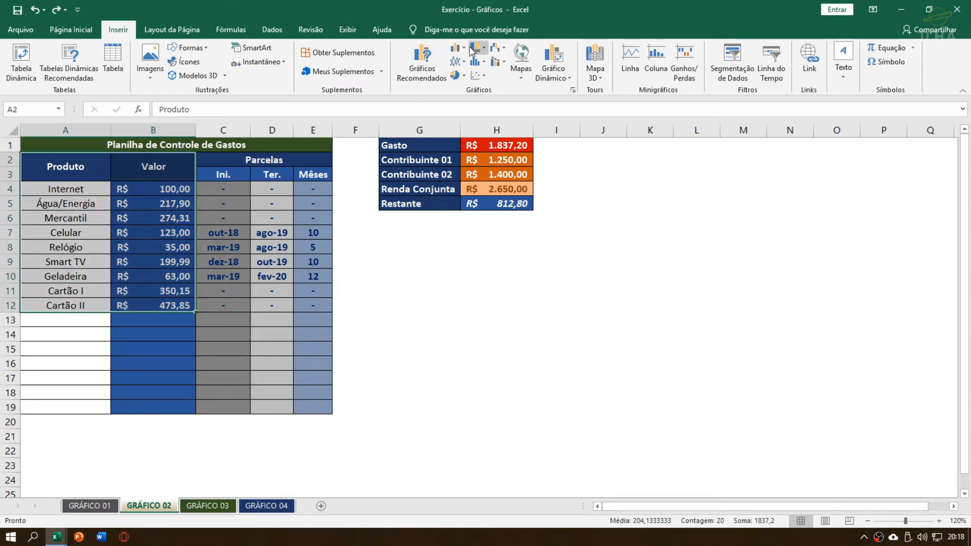
left_click(456, 75)
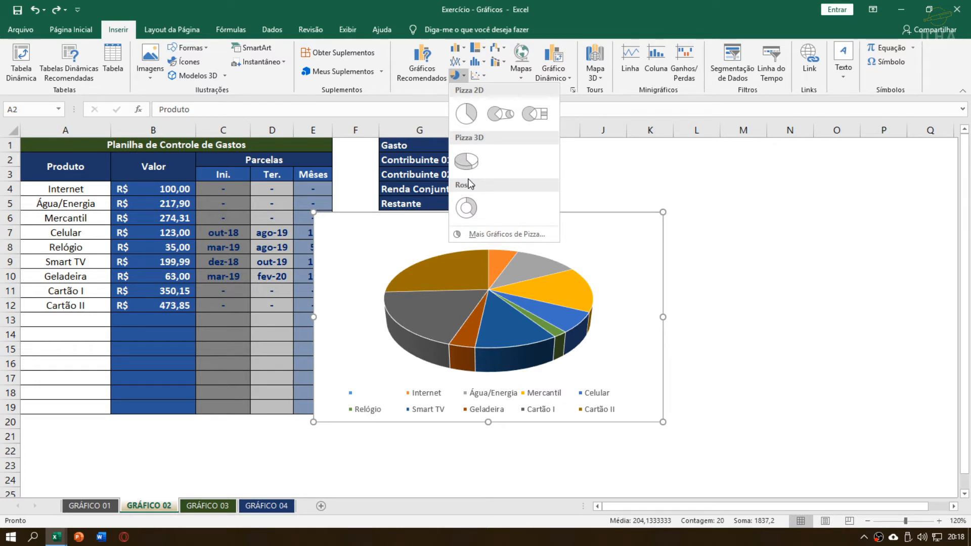
left_click(461, 76)
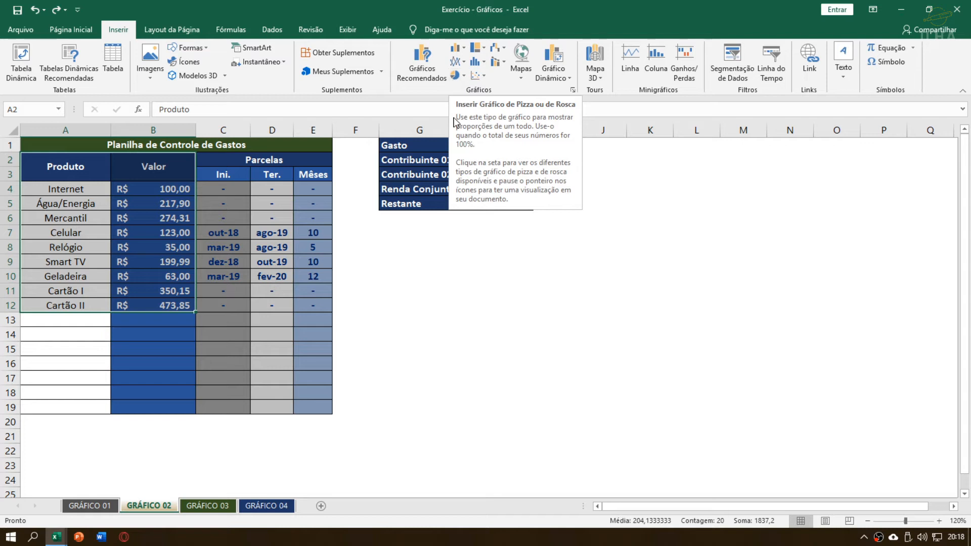
- Examine the SOMA formula in the Gasto cell H1 and the cells it references, leaving the formula as it is
left_click(396, 223)
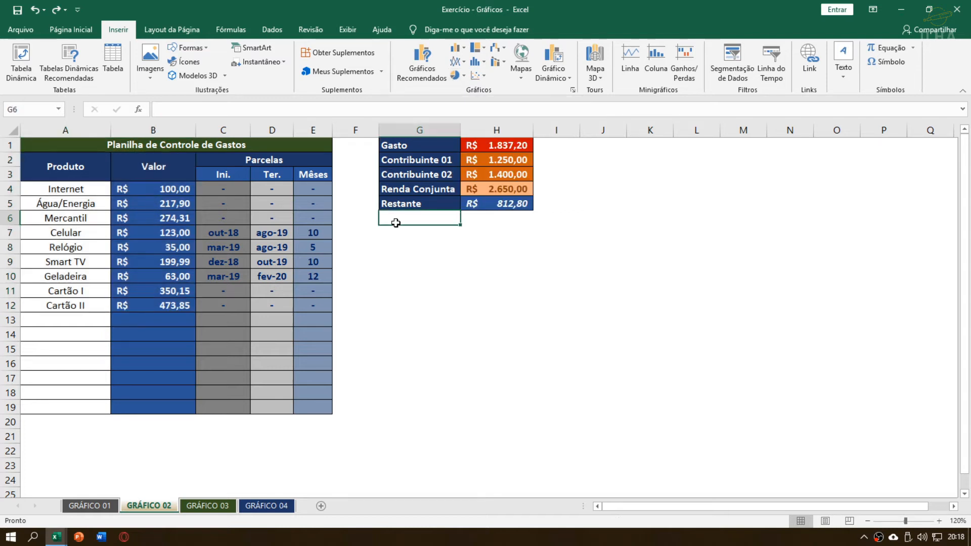
left_click(507, 145)
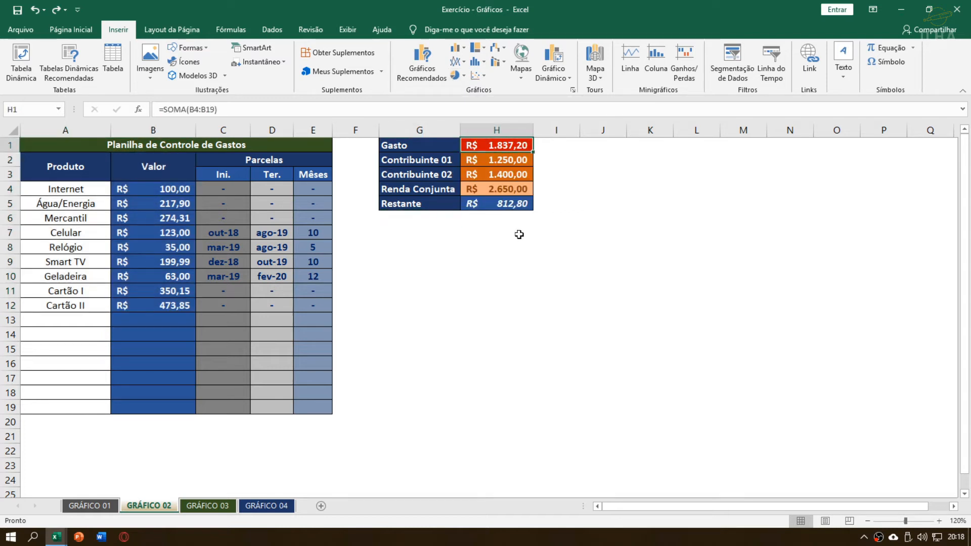
double_click(509, 151)
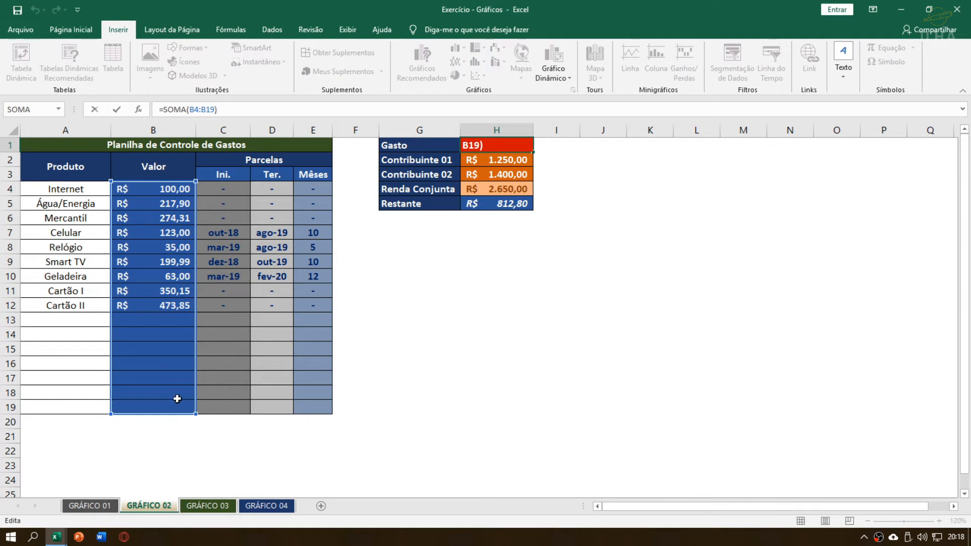
key("Return")
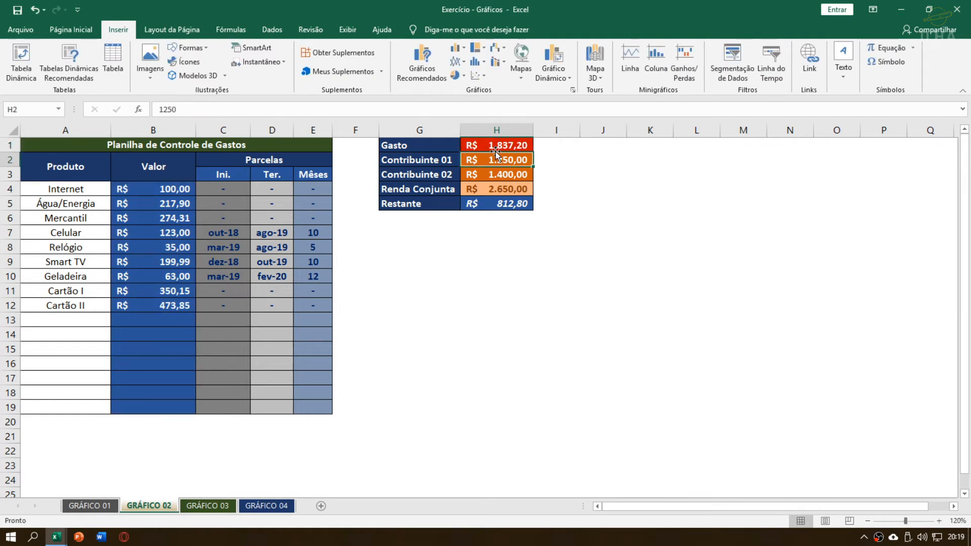
left_click(499, 147)
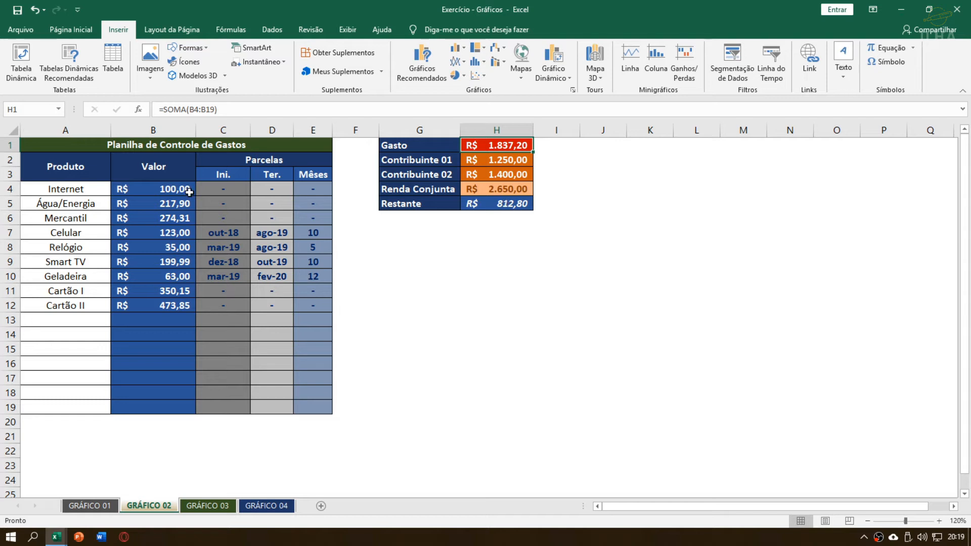
- Insert a 2D pie chart of the Produto and Valor range A2:B12 and place it below the Restante row, starting at column G
left_click_drag(67, 166, 178, 304)
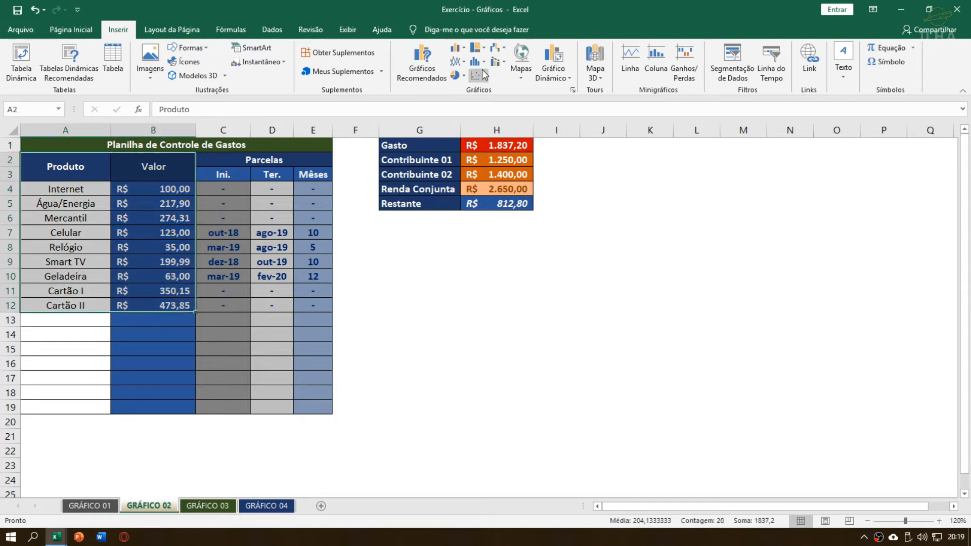
left_click(460, 48)
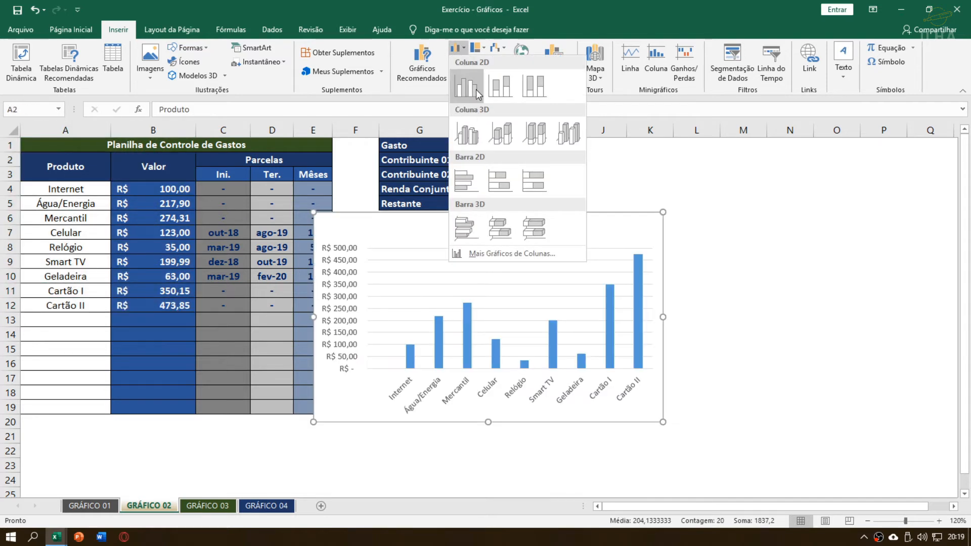
left_click(466, 39)
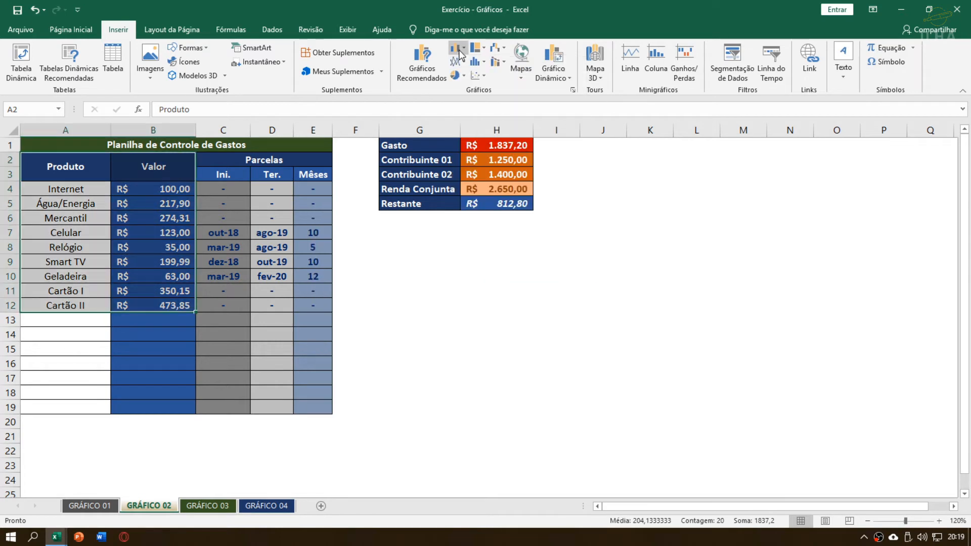
left_click(461, 78)
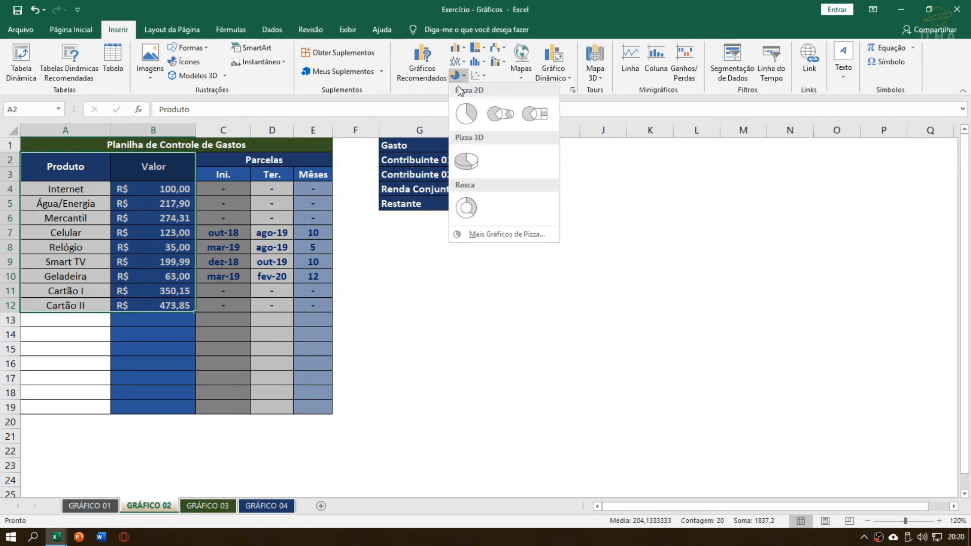
left_click(466, 114)
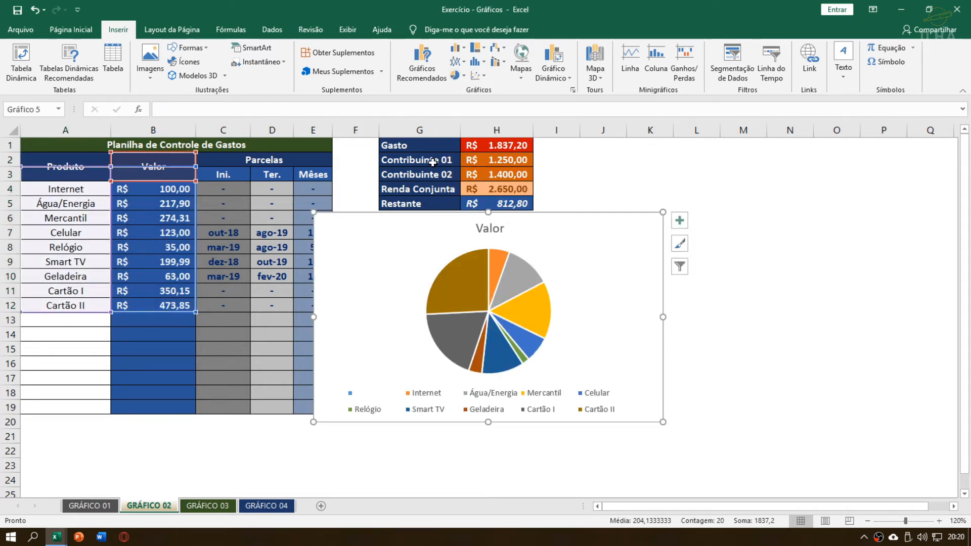
left_click_drag(349, 221, 408, 221)
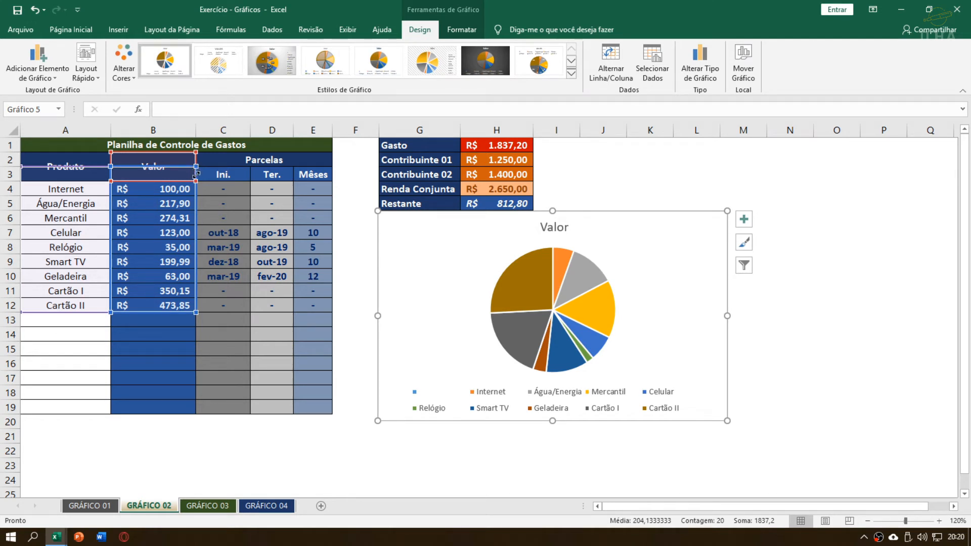
- Adjust the pie chart's data range to start at row 4, below the merged headers, and extend it through row 19
left_click_drag(196, 174, 197, 180)
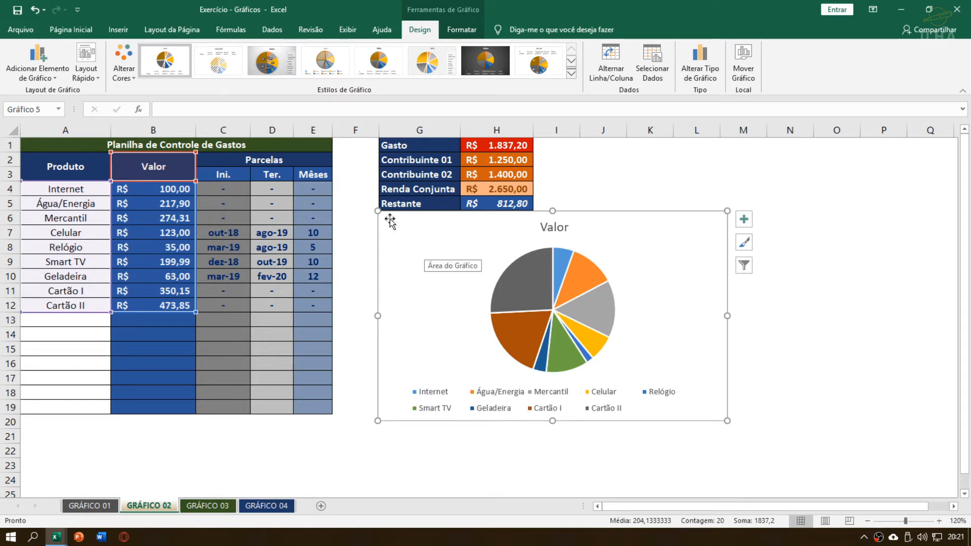
left_click(358, 219)
left_click(402, 225)
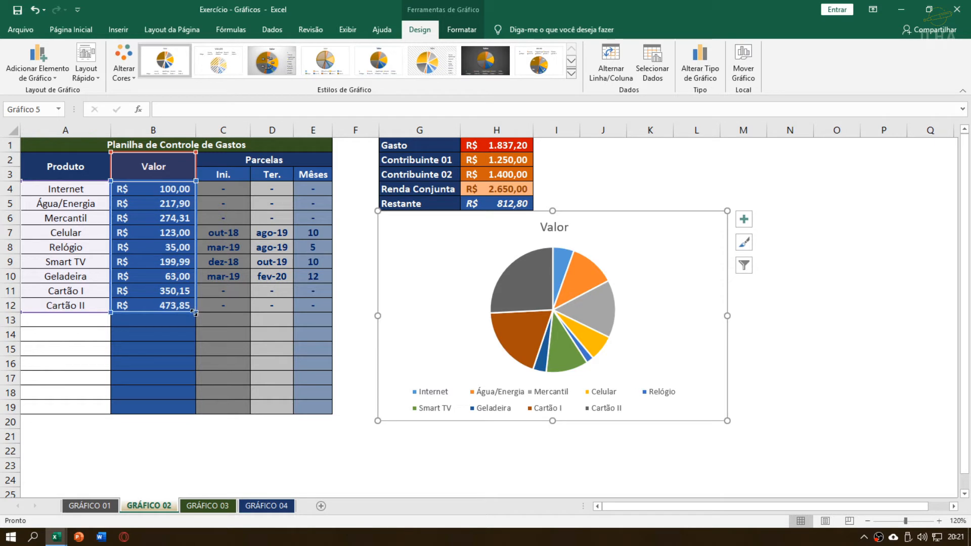
left_click_drag(195, 313, 189, 408)
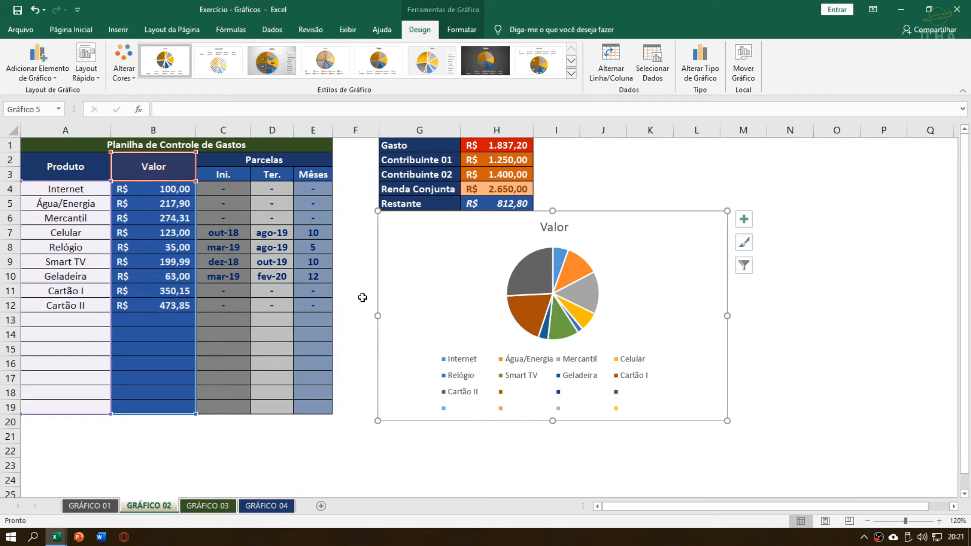
left_click(358, 251)
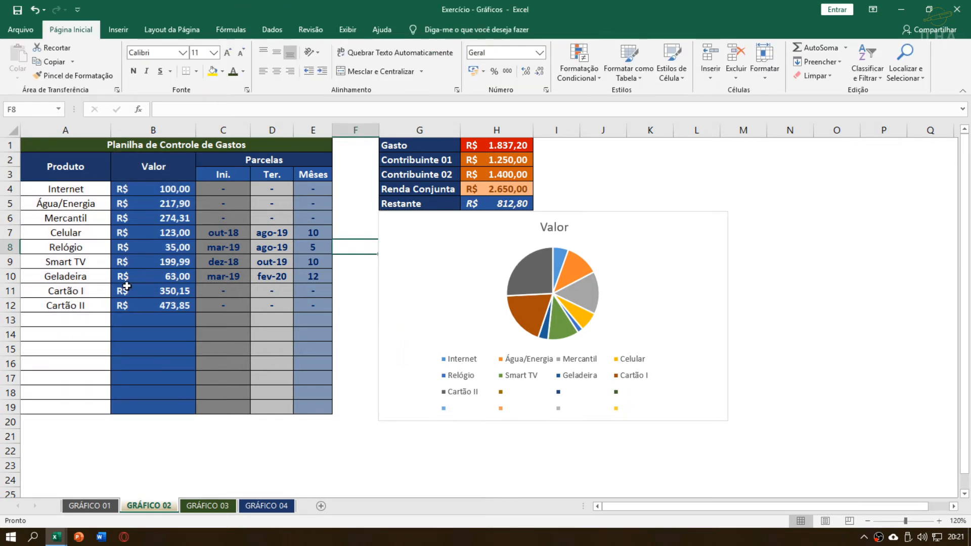
- Add the expense Livro with a Valor of 75 in row 13 of the expense table
left_click(94, 313)
left_click(83, 319)
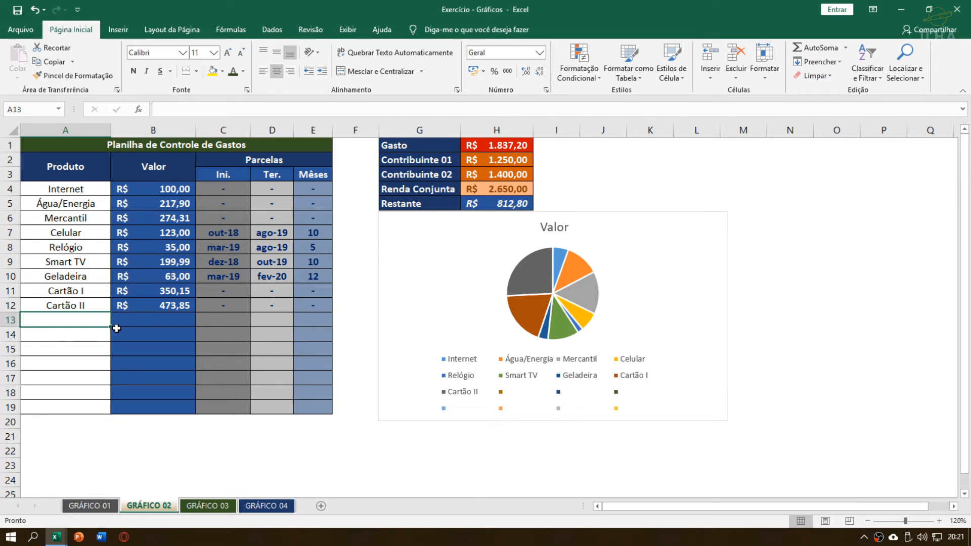
type("Livro")
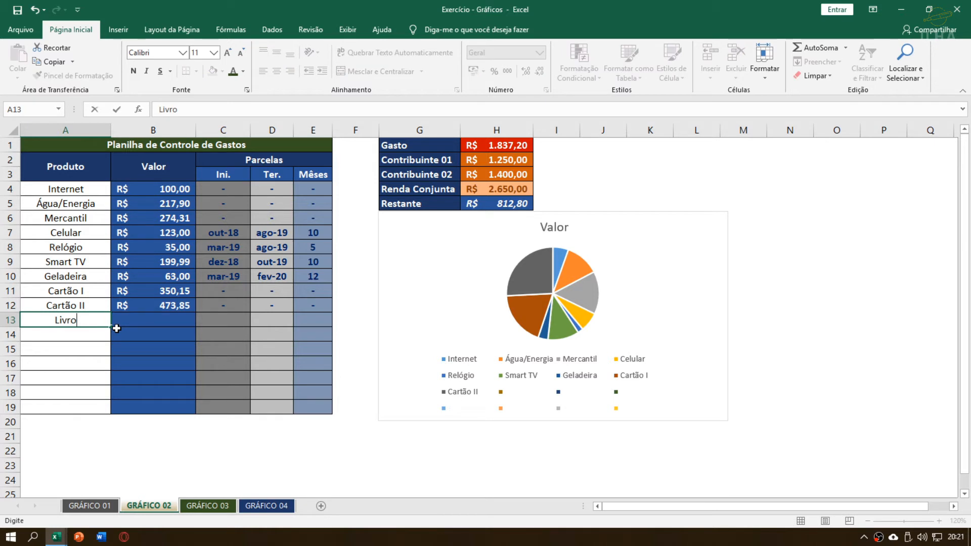
key("Tab")
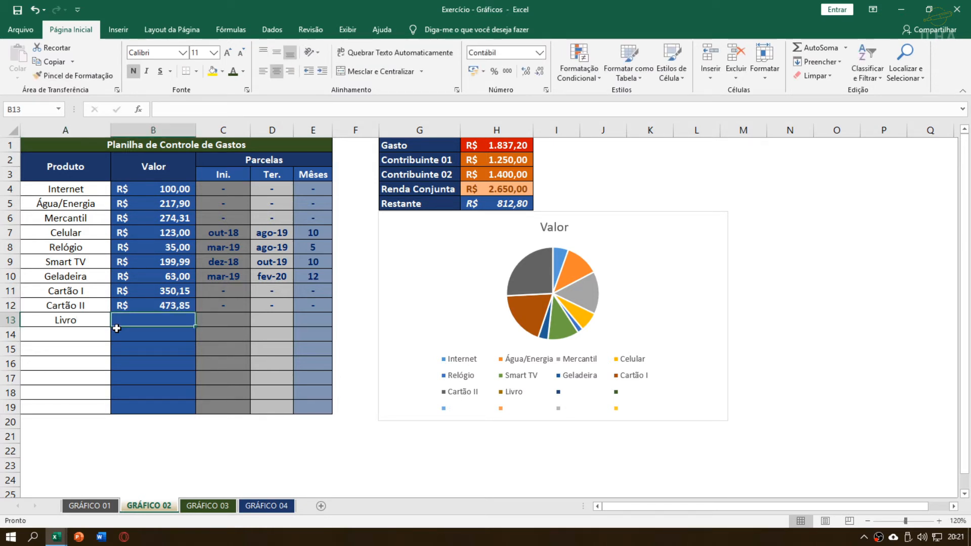
type("75")
key("Return")
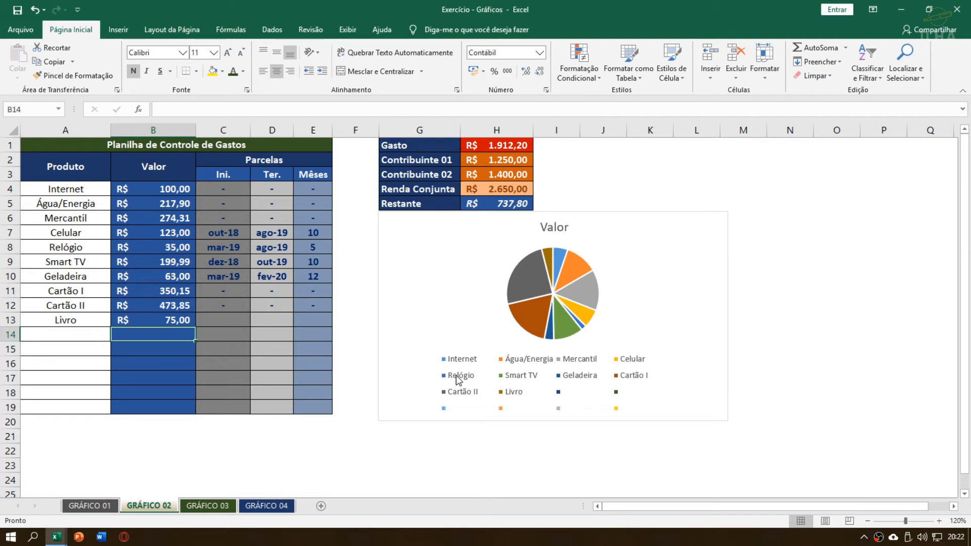
- Apply the pie chart style with a light grey background, bold title and white percentage labels to the Valor chart
left_click(391, 259)
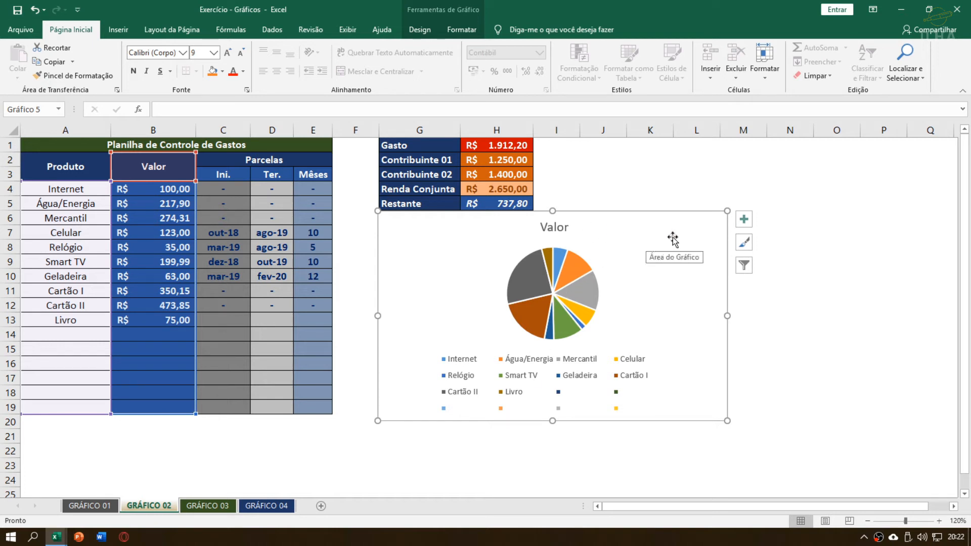
left_click(458, 32)
left_click(420, 30)
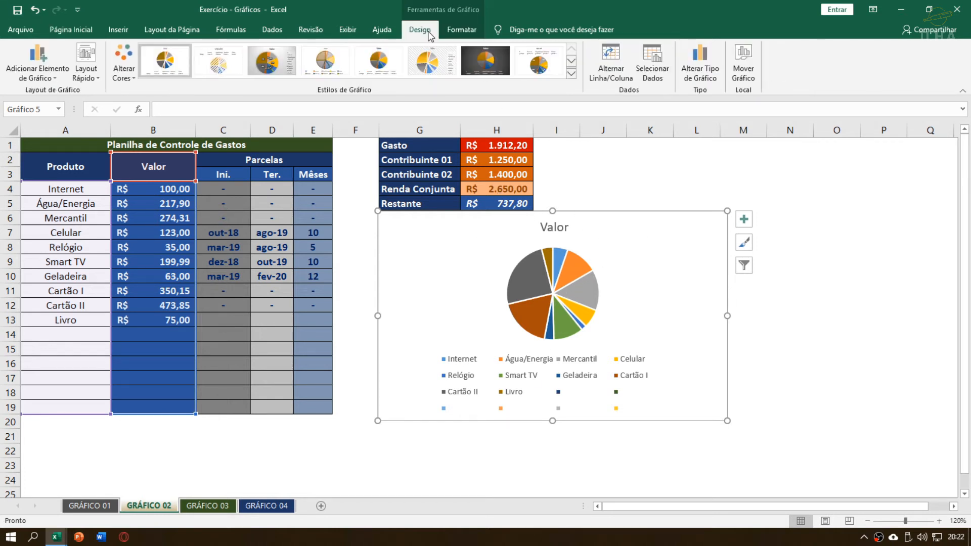
left_click(572, 75)
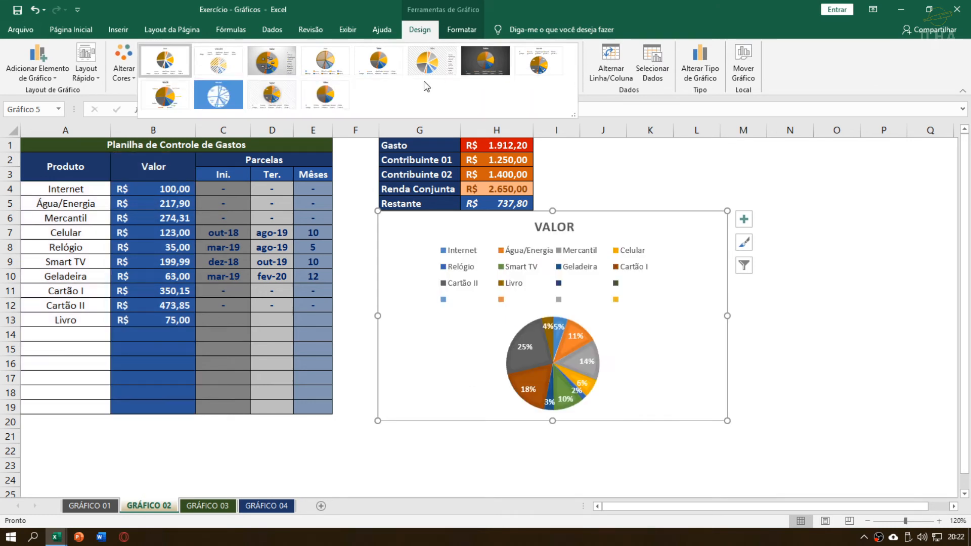
left_click(277, 101)
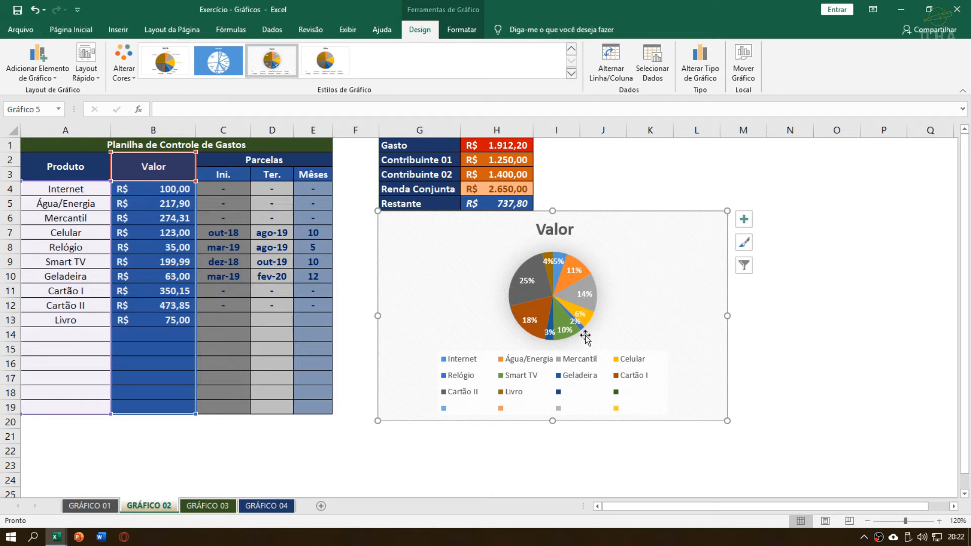
left_click(574, 380)
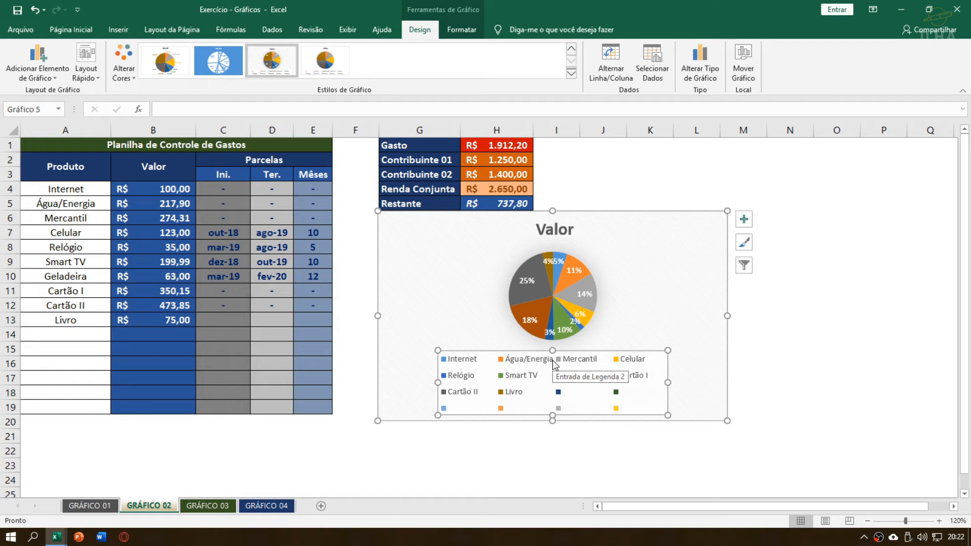
left_click(534, 283)
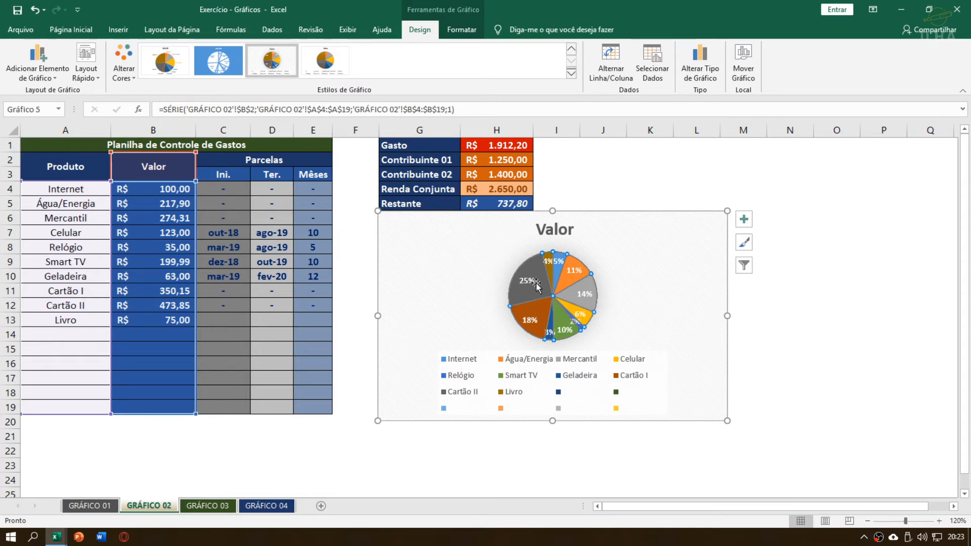
- Compare the cash flow table on sheet GRÁFICO 03 with the charts and sparklines on the same sheet of the finished workbook Gráficos
left_click(202, 506)
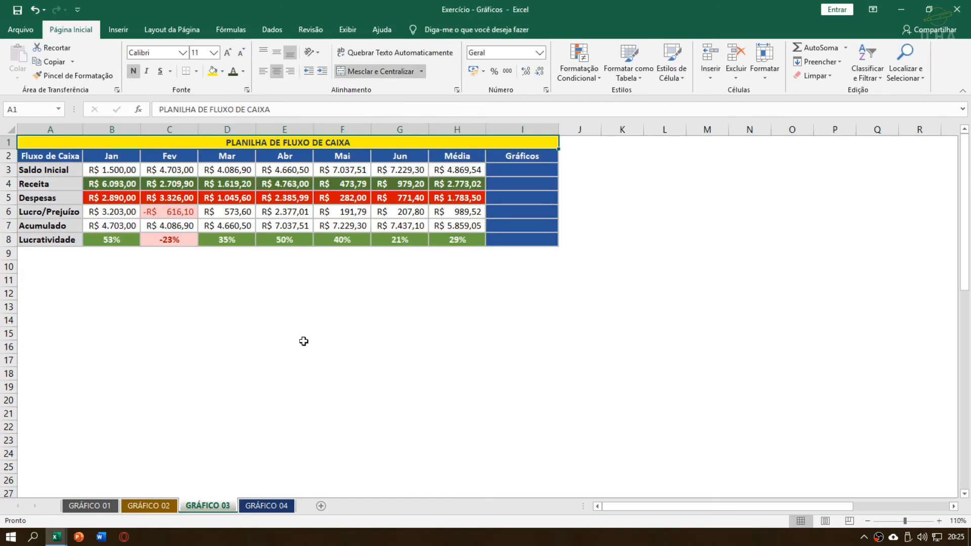
left_click(244, 277)
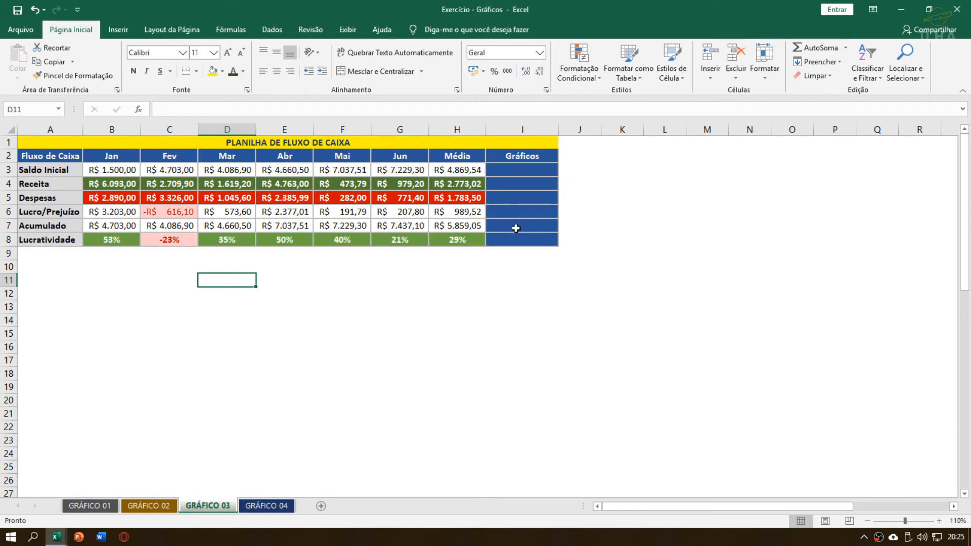
key("alt+Tab")
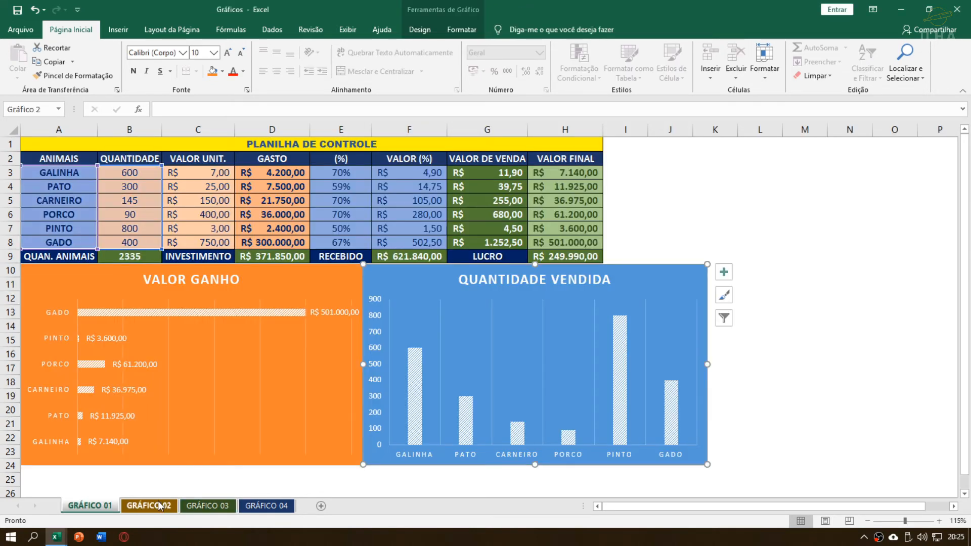
left_click(216, 507)
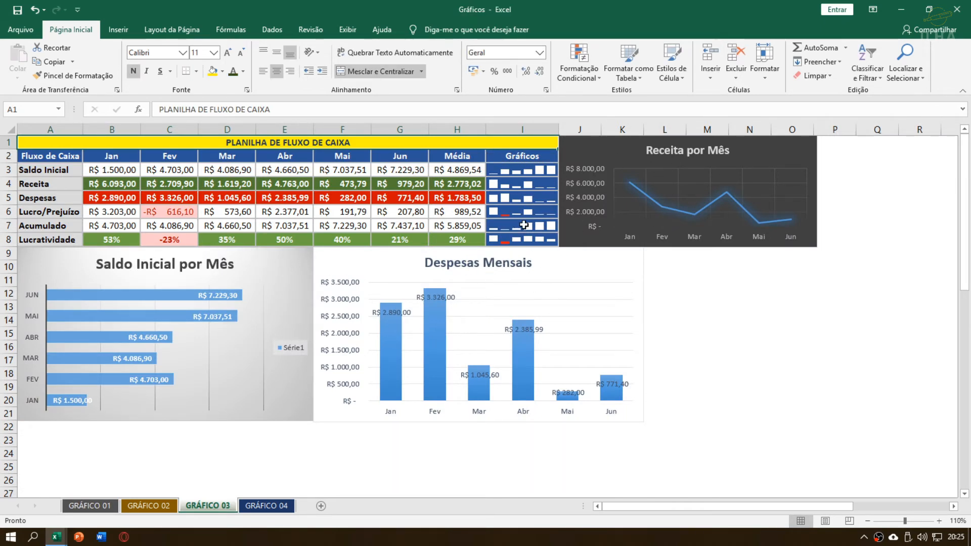
key("alt+Tab")
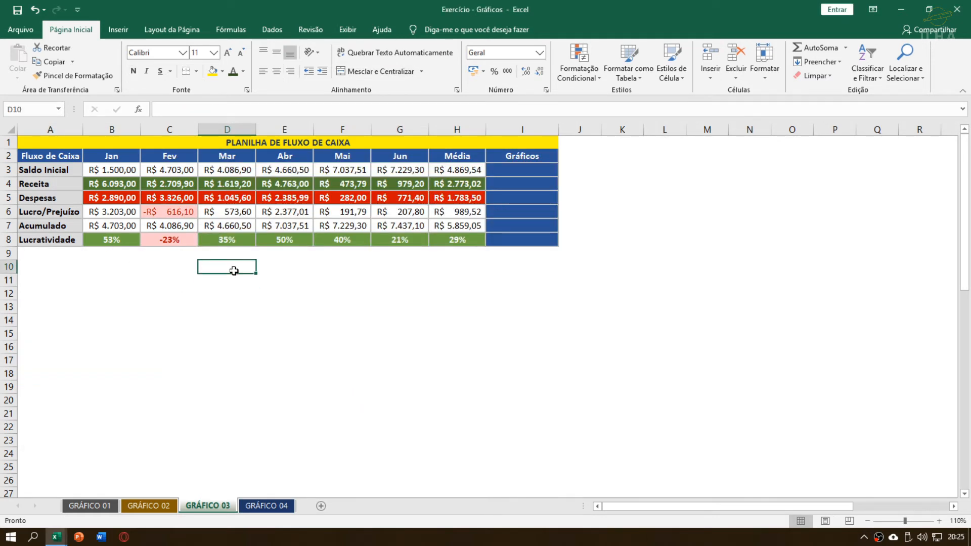
left_click(146, 248)
left_click(110, 248)
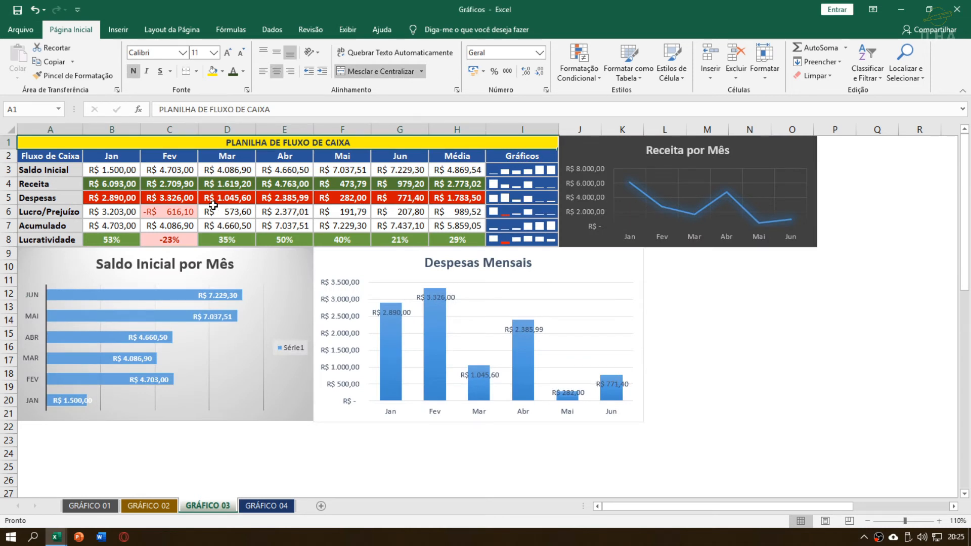
left_click(55, 273)
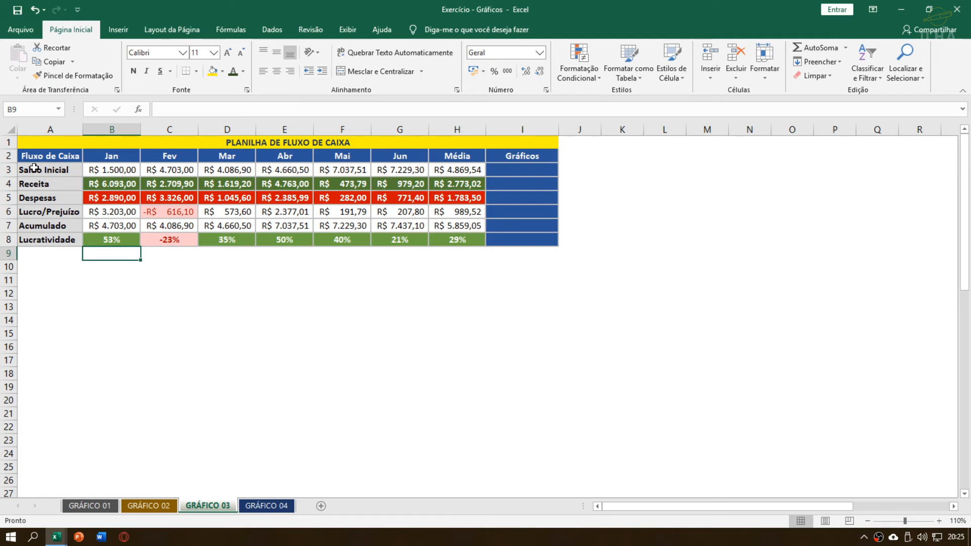
- Insert a 2D clustered bar chart of the Saldo Inicial row A3:G3 and place it directly below the table at A9
left_click_drag(35, 167, 418, 171)
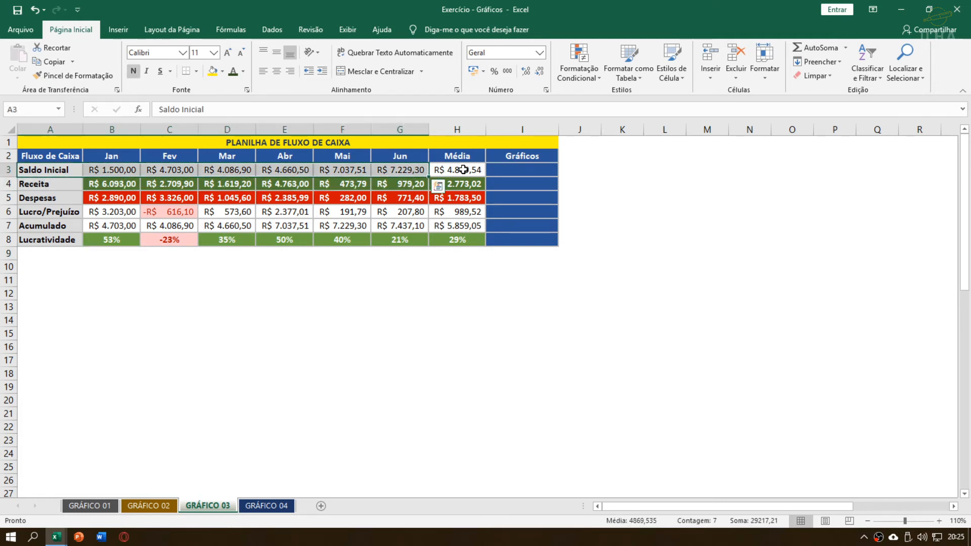
left_click_drag(27, 167, 387, 169)
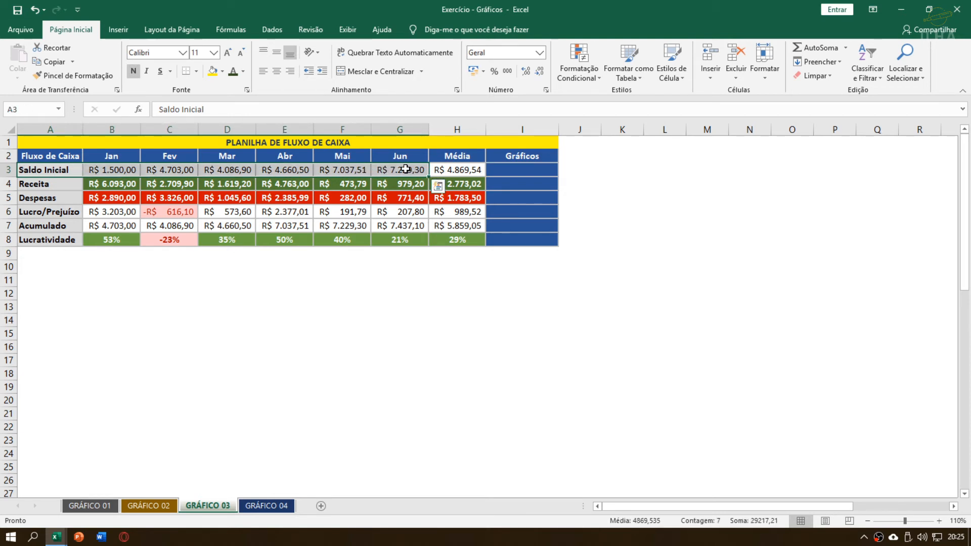
left_click(118, 30)
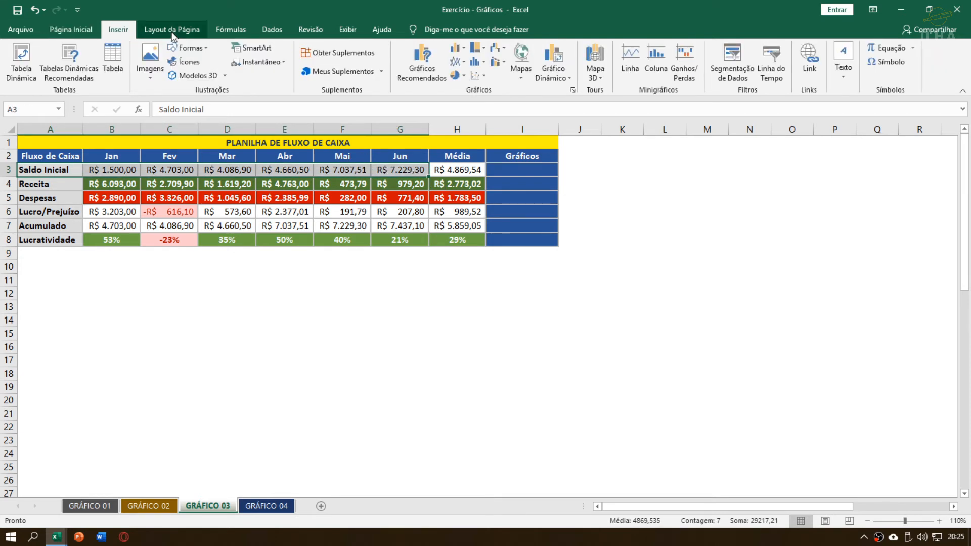
left_click(460, 51)
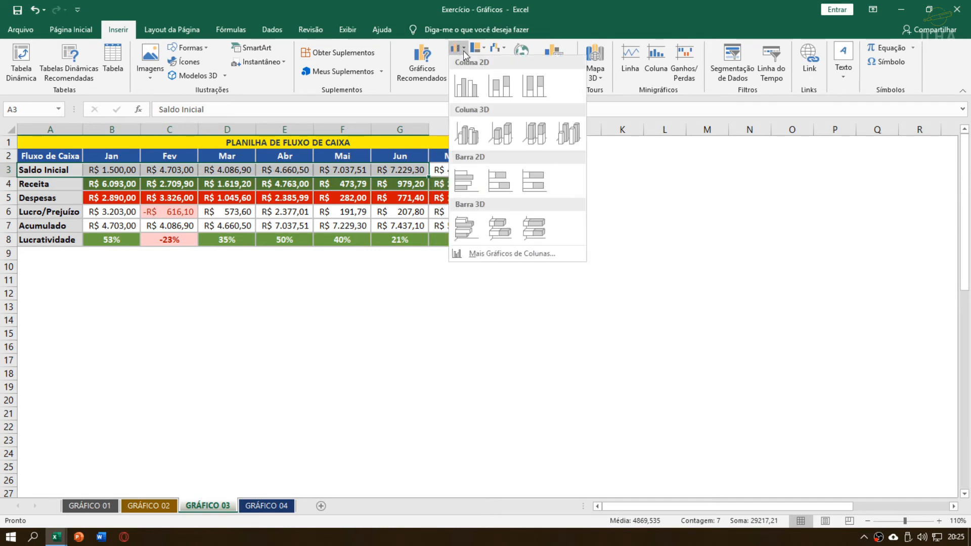
left_click(466, 184)
mouse_move(338, 238)
left_mouse_down()
mouse_move(29, 279)
mouse_move(23, 257)
left_mouse_up()
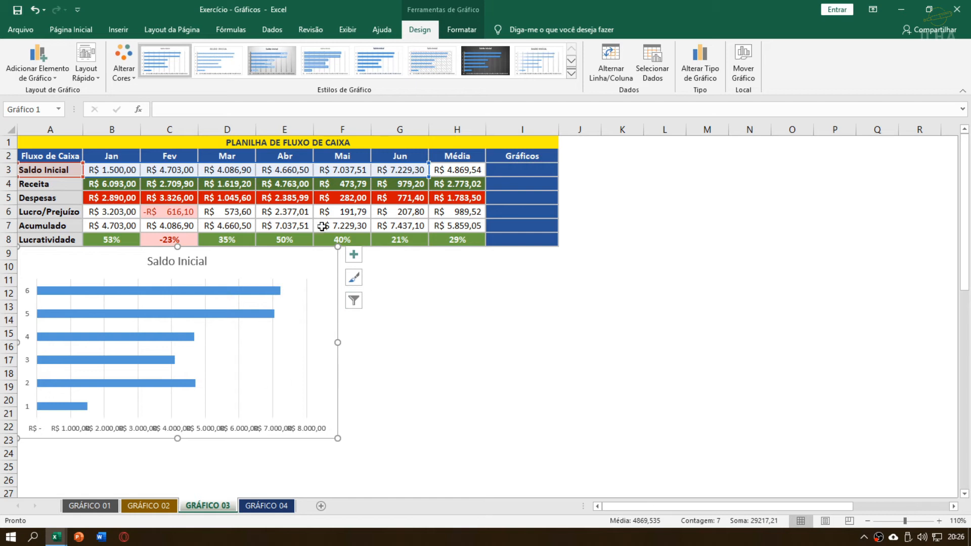
- Apply the style with gradient bars and a bold uppercase title to the Saldo Inicial chart, and shrink it to end just inside column E, near row 20
left_click(539, 61)
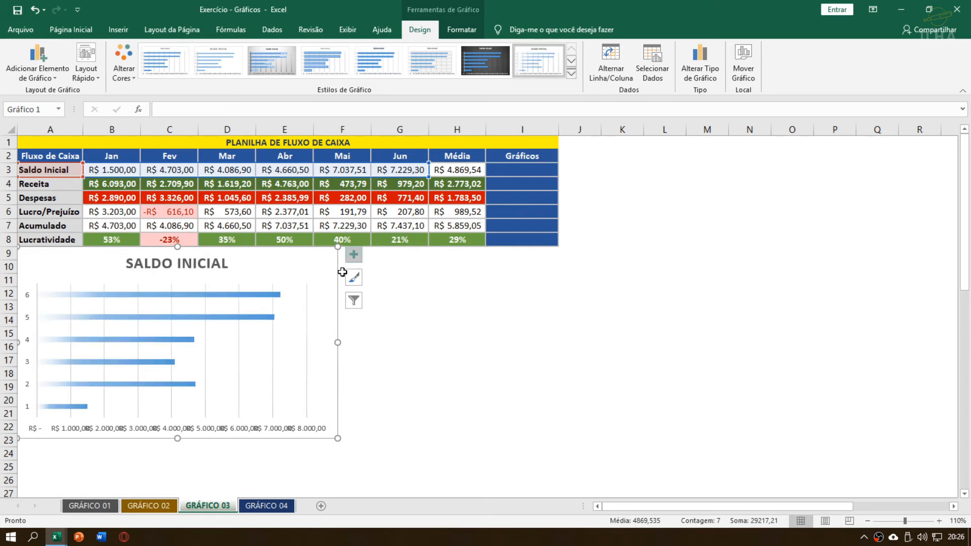
left_click(403, 284)
left_click(317, 268)
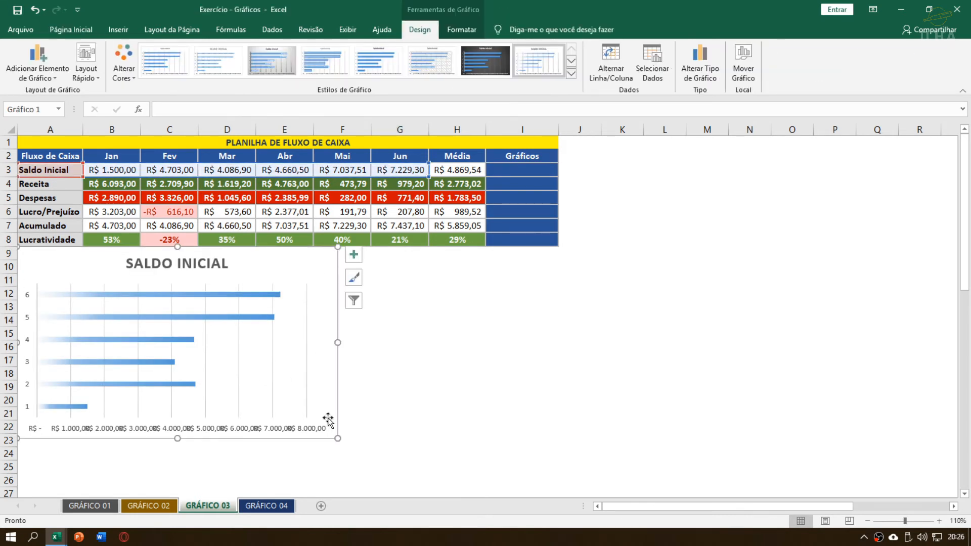
left_click_drag(339, 441, 268, 411)
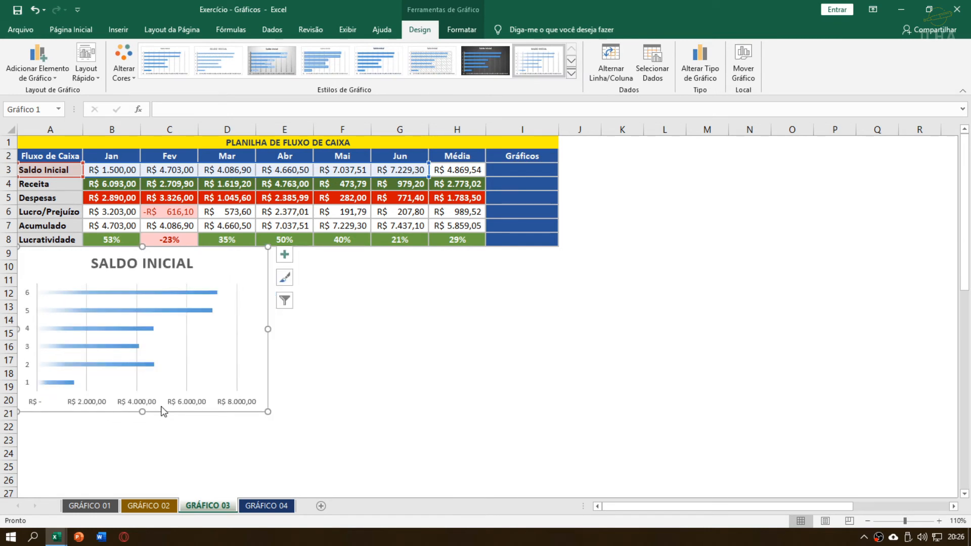
- Shrink the Saldo Inicial chart so that it ends at the right edge of column D, near row 20
key("ctrl+z")
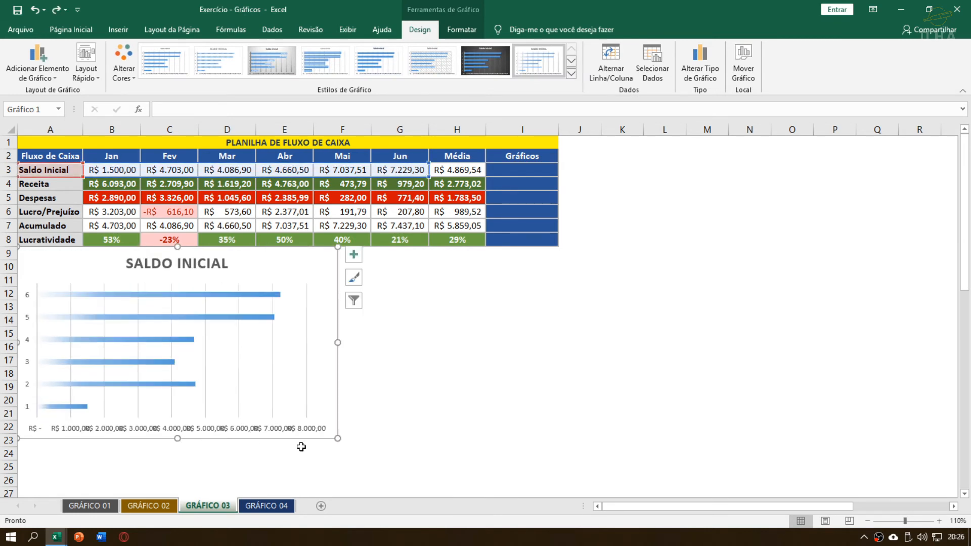
left_click_drag(337, 440, 257, 409)
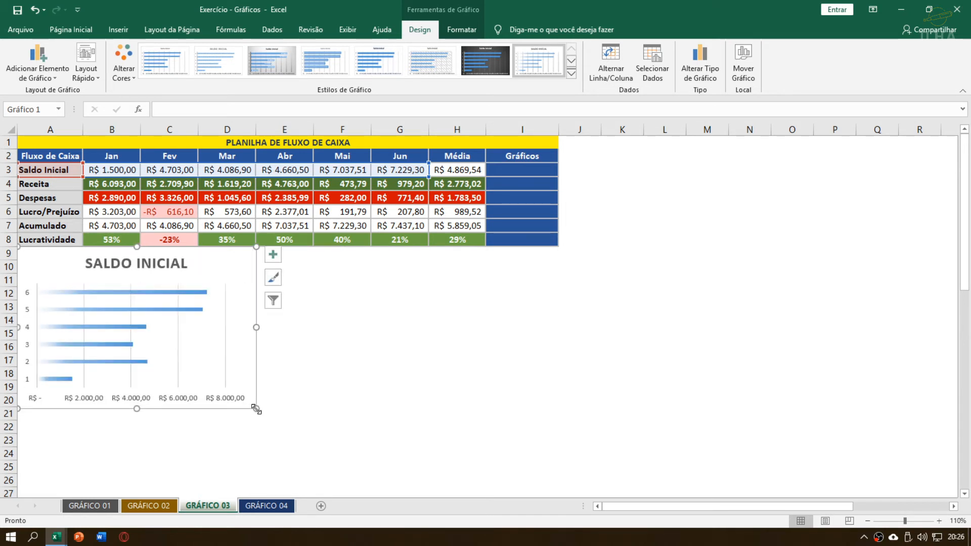
left_click(357, 338)
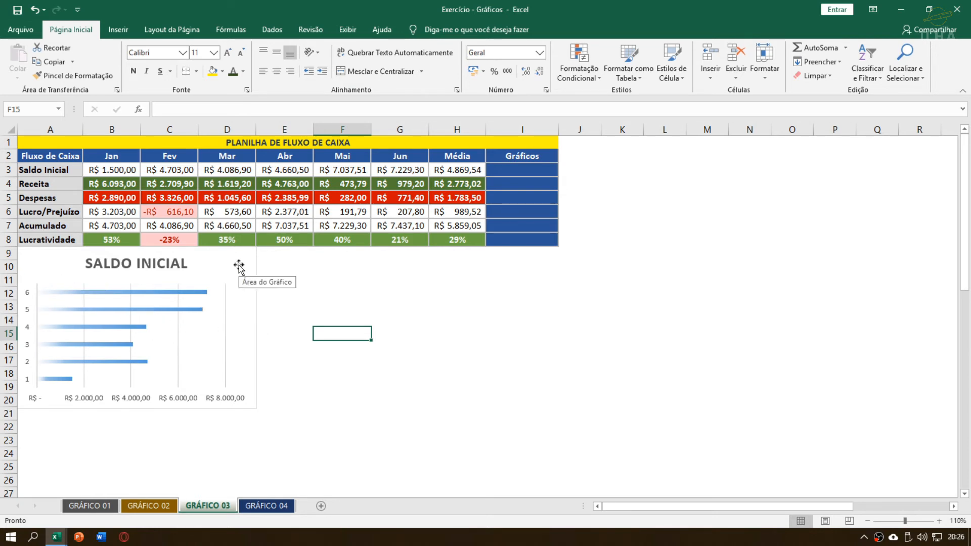
- Undo the resizing, styling, placement and insertion of the Saldo Inicial chart
key("ctrl+z")
key("ctrl+z")
key("ctrl+z")
key("ctrl+z")
key("ctrl+z")
key("ctrl+z")
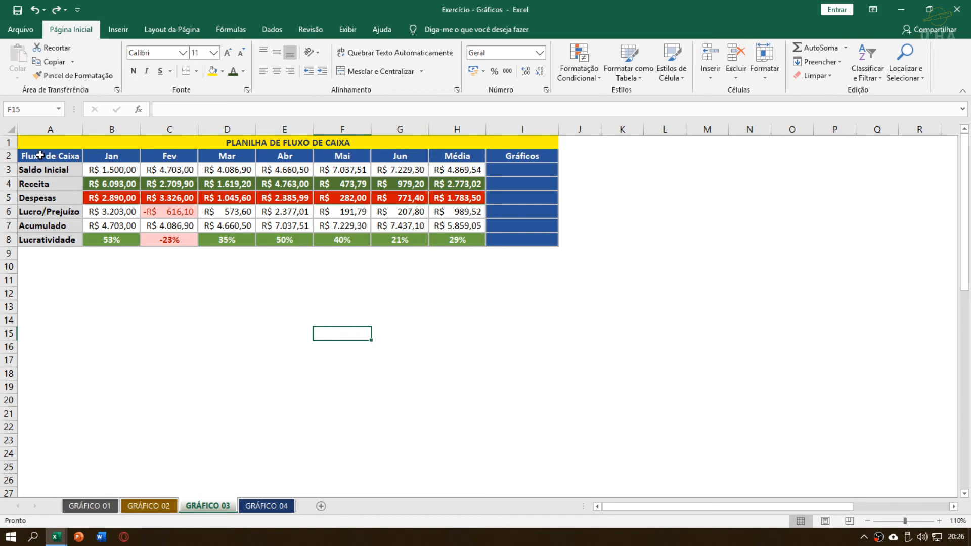
- Insert a 2D clustered bar chart of the months and Saldo Inicial rows A2:G3 and place it directly below the table at A9
left_click_drag(44, 155, 415, 166)
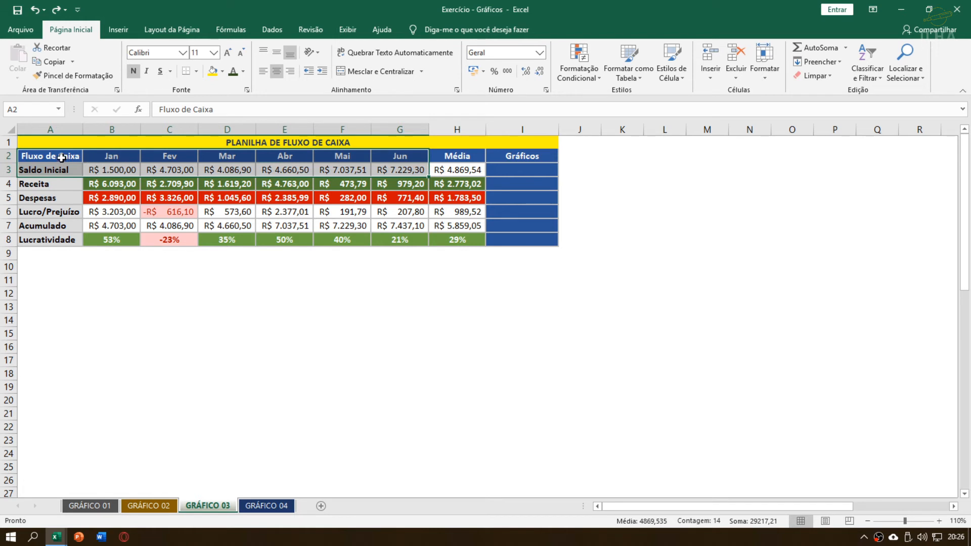
left_click_drag(61, 157, 424, 170)
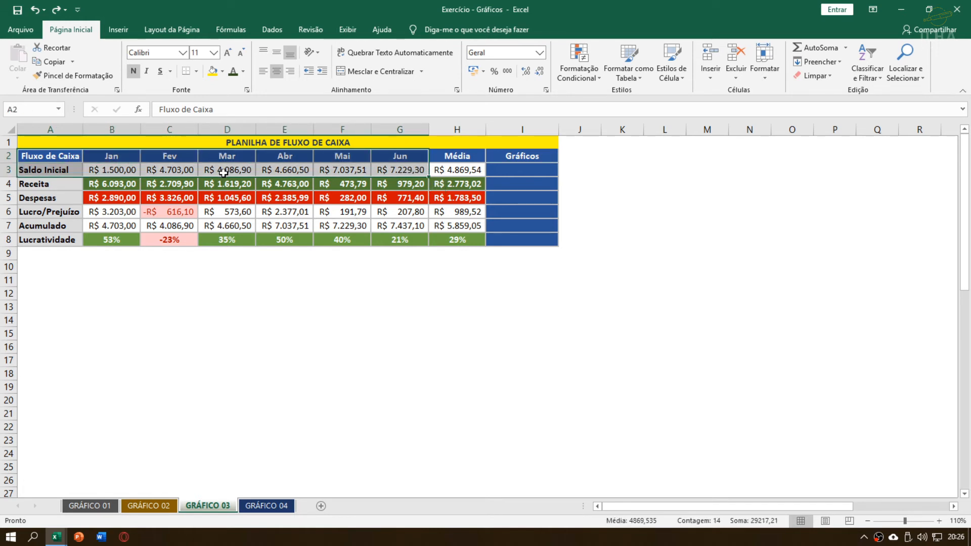
left_click(119, 30)
left_click(458, 49)
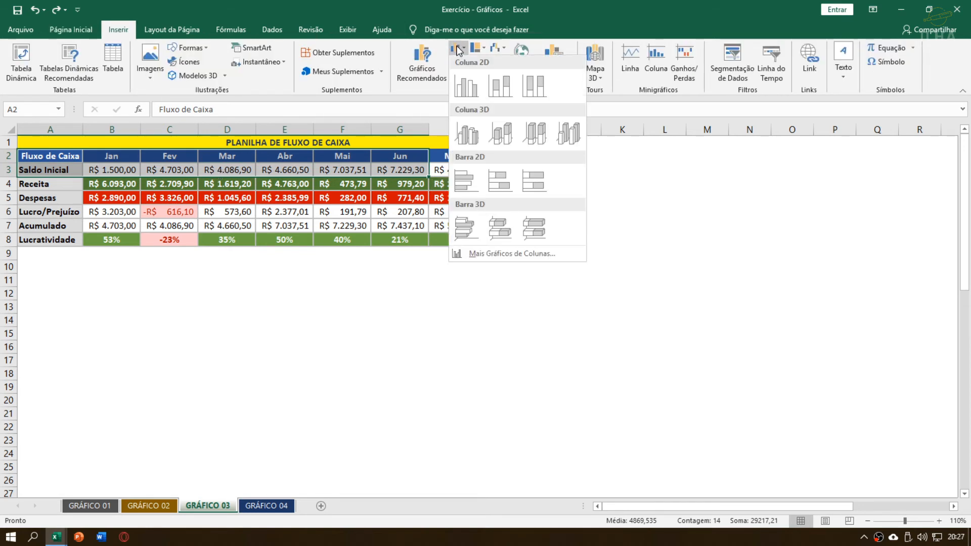
left_click(462, 178)
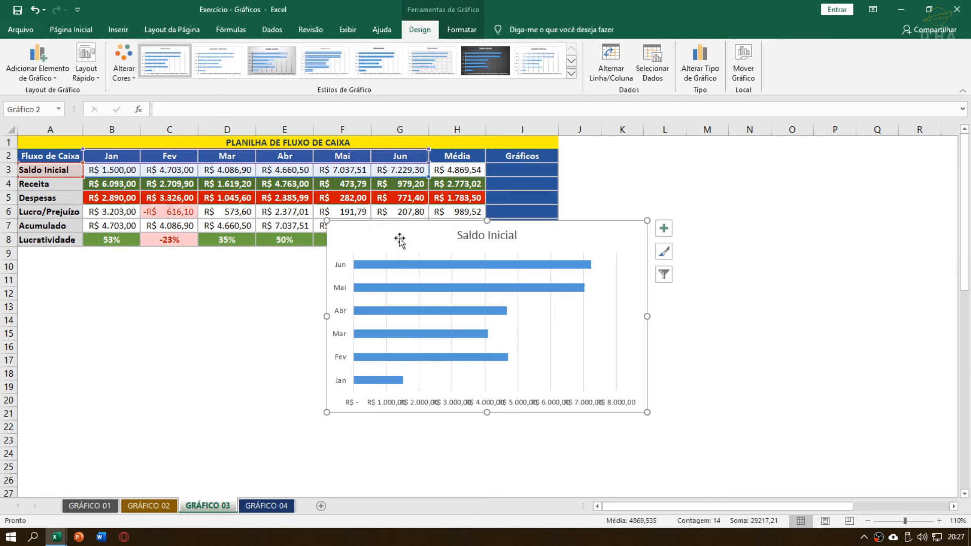
left_click_drag(398, 242, 39, 263)
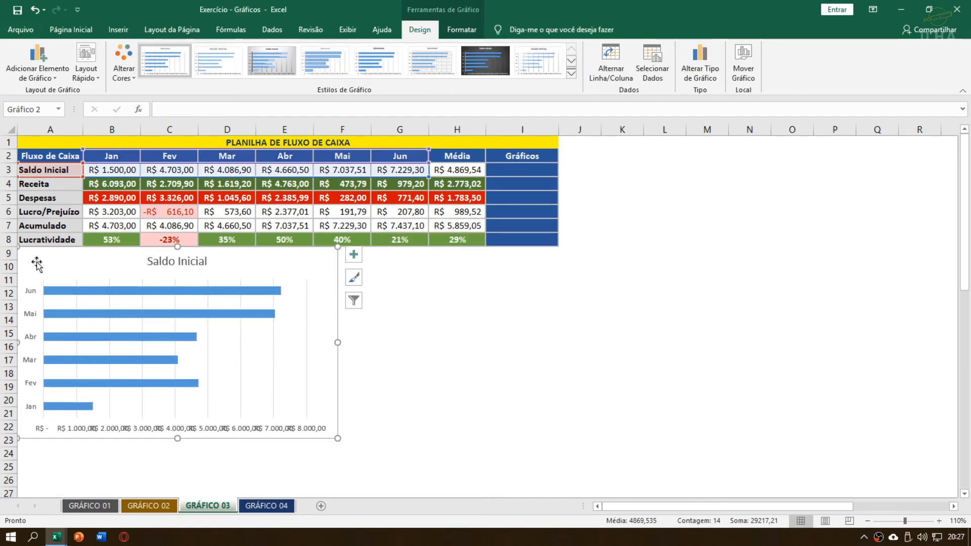
- Apply the style with gradient bars and bold uppercase title to the Saldo Inicial chart, and shrink it to the end of column D, near row 19
left_click(538, 61)
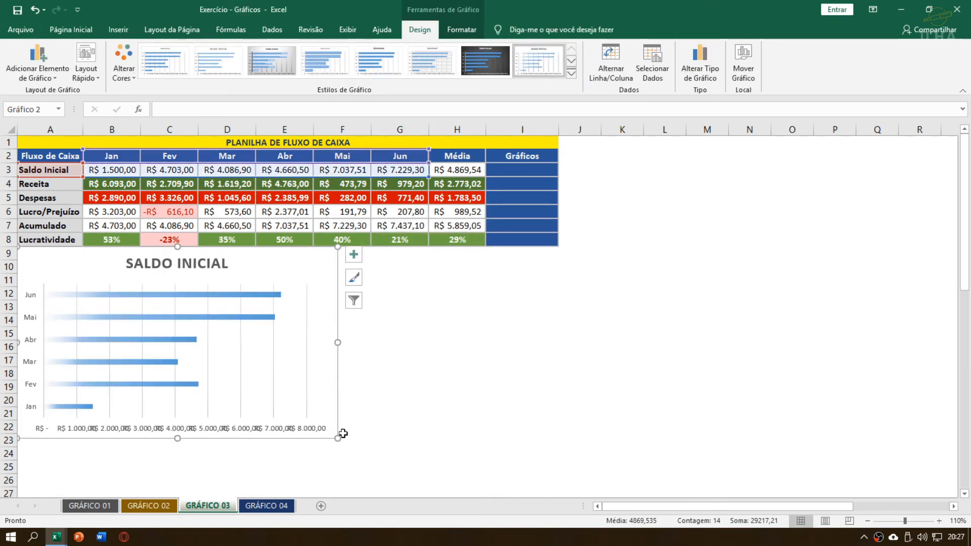
left_click_drag(337, 439, 256, 387)
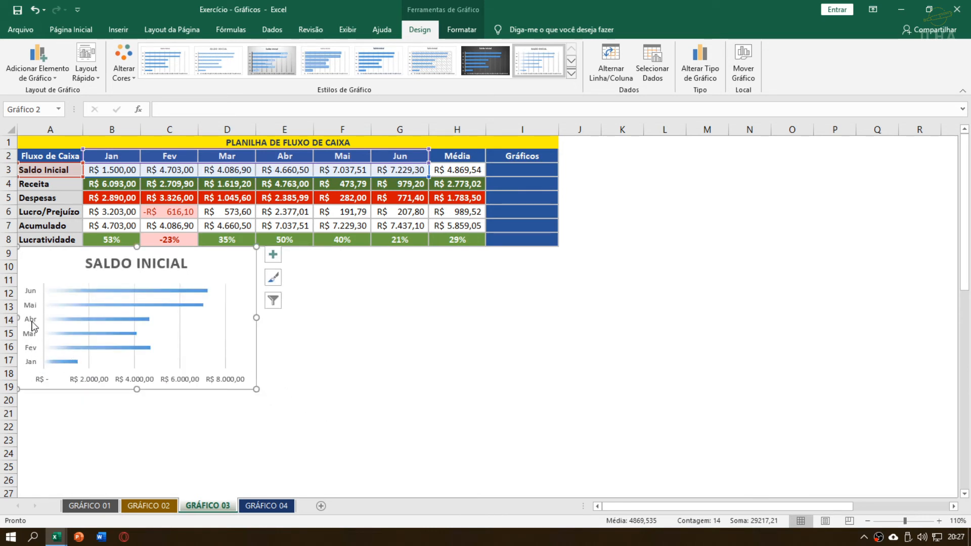
left_click(363, 326)
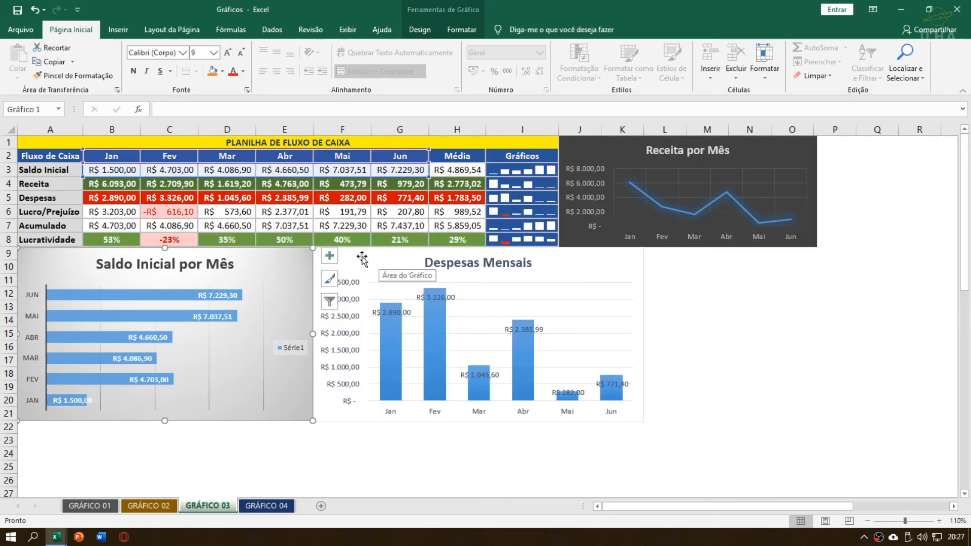
- Insert a 2D clustered column chart from the months B2:G2 and the Despesas values B5:G5, following the finished workbook's Despesas Mensais chart
left_click(362, 258)
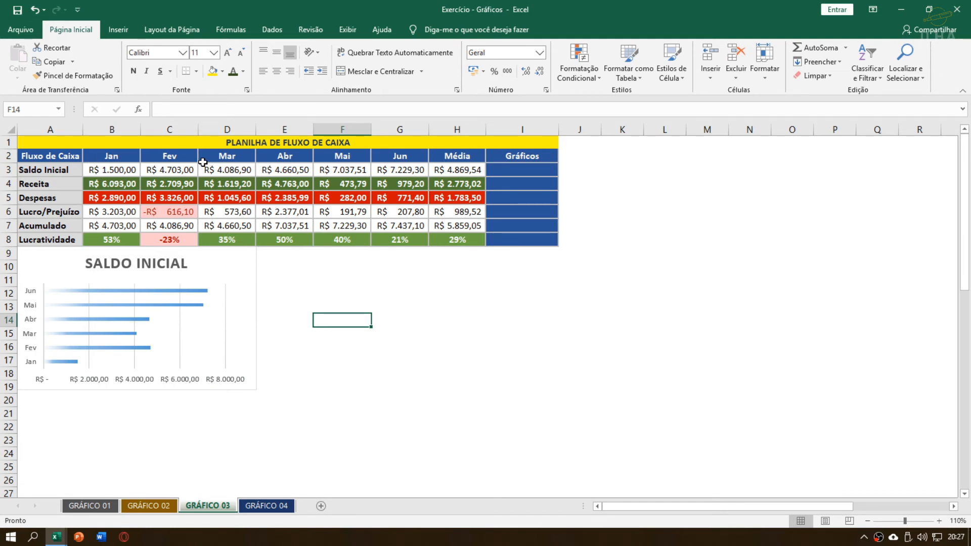
left_click_drag(107, 156, 406, 152)
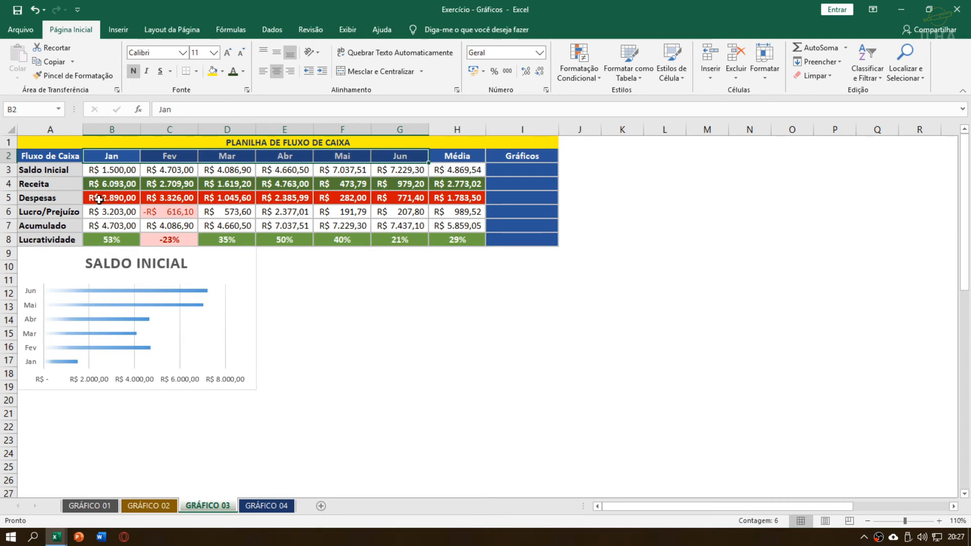
left_click_drag(108, 201, 397, 199)
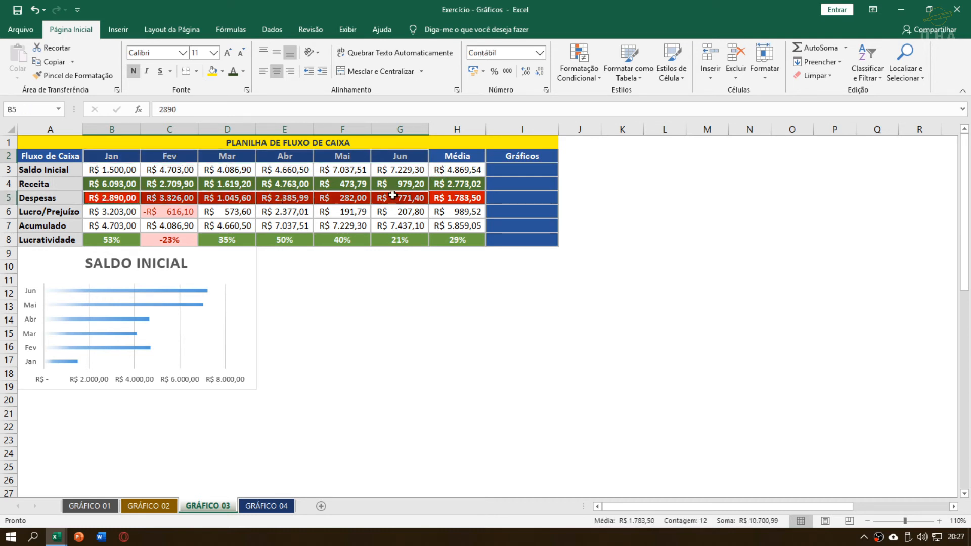
scroll(157, 51, "down", 1)
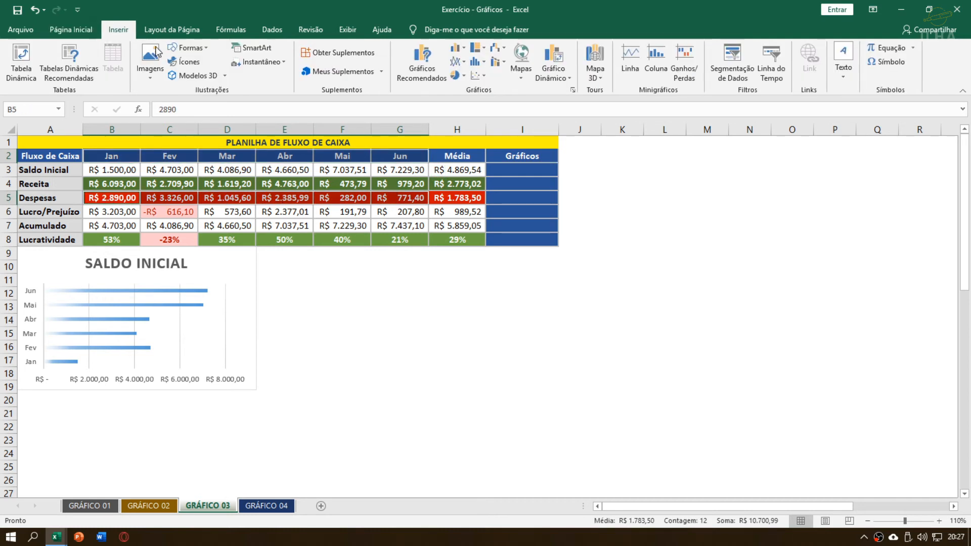
left_click(455, 47)
left_click(465, 86)
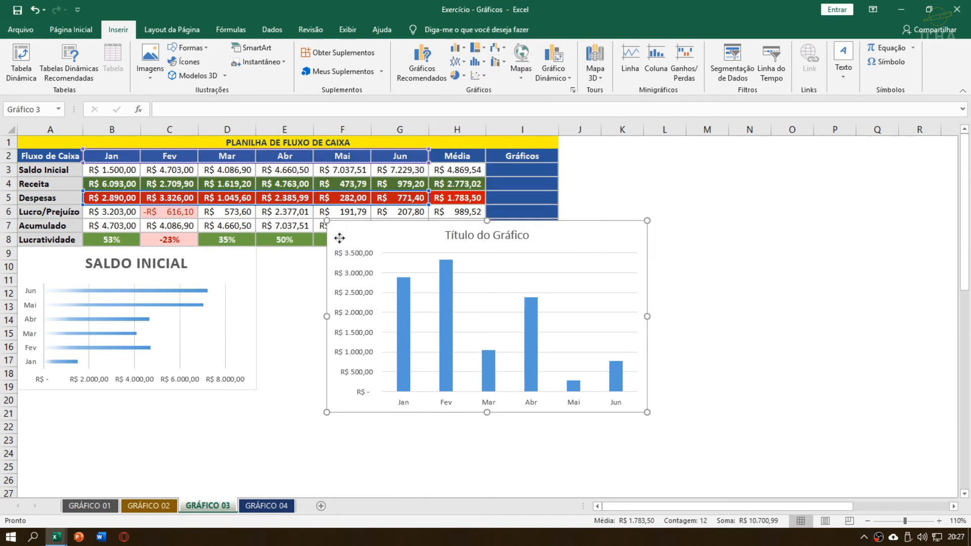
- Fit both charts side by side below the table down to row 20, with Saldo Inicial reaching mid column E and the column chart ending at column I
left_click_drag(345, 232, 255, 258)
left_click_drag(237, 439, 291, 402)
left_click(248, 385)
left_click(291, 409)
left_click(298, 439)
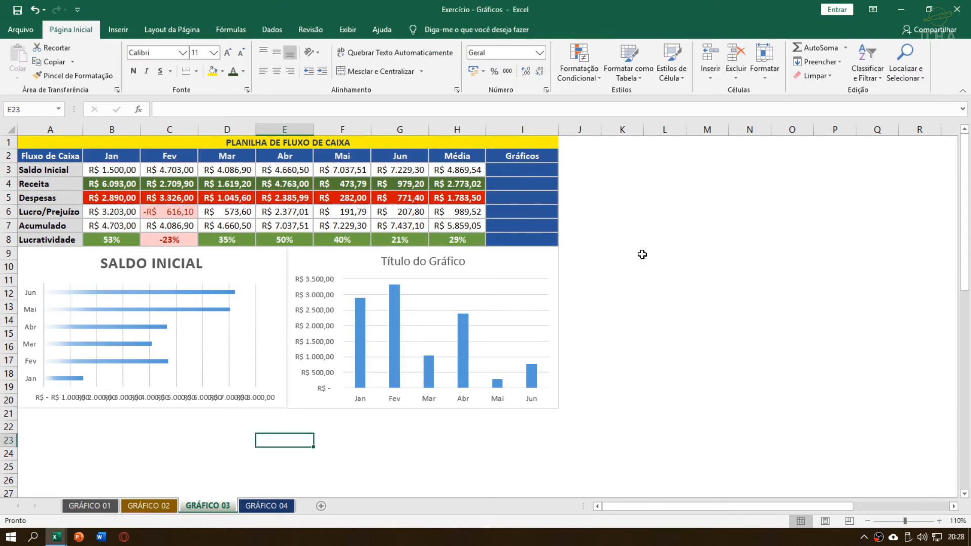
- Check the Receita por Mês chart's source in the finished workbook Gráficos, and look through the line chart types for B2:G2 and B4:G4
key("alt+Tab")
left_click(667, 154)
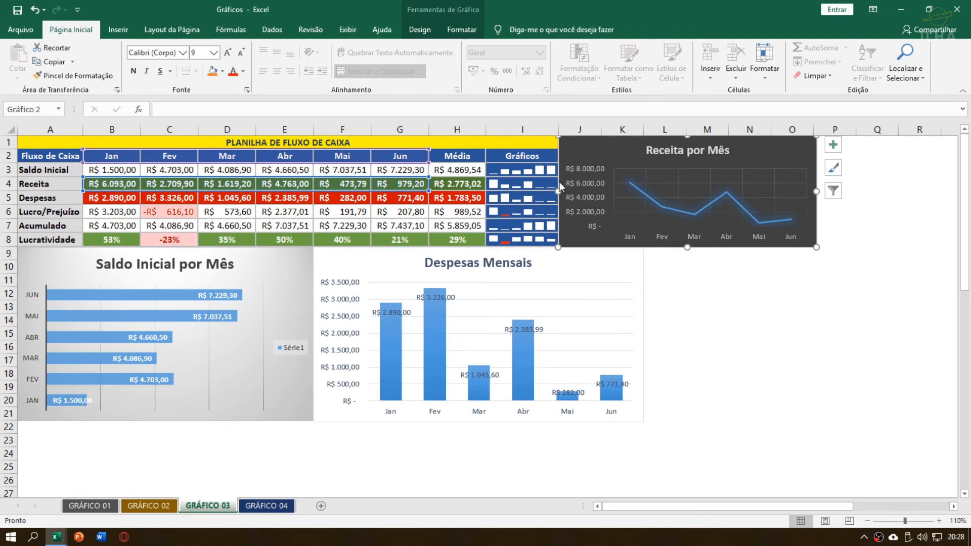
key("alt+Tab")
left_click_drag(112, 157, 404, 158)
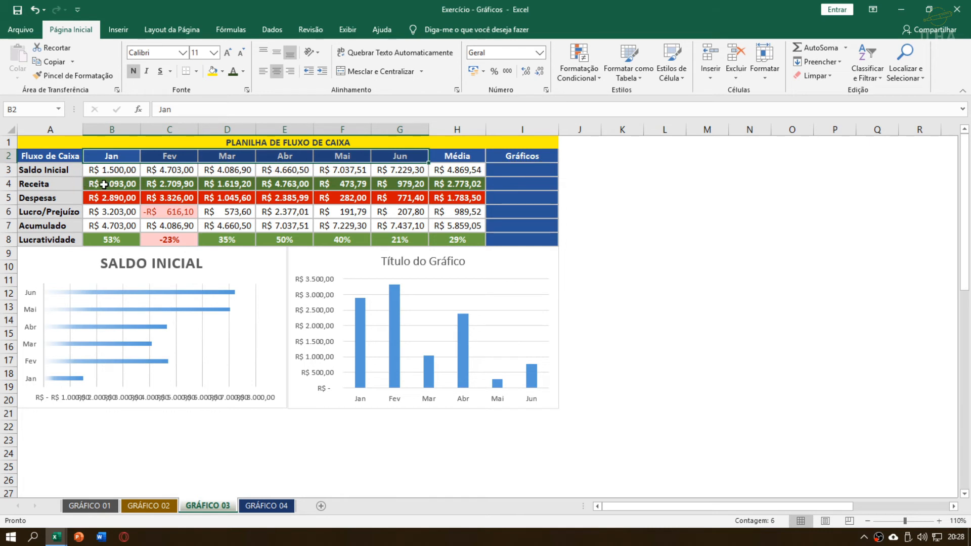
left_click_drag(103, 185, 400, 183)
left_click(120, 30)
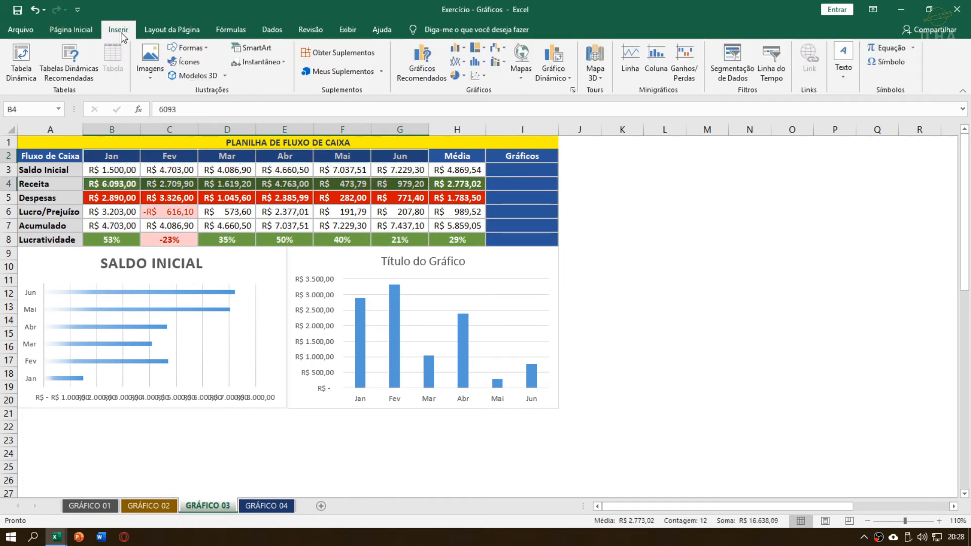
left_click(458, 62)
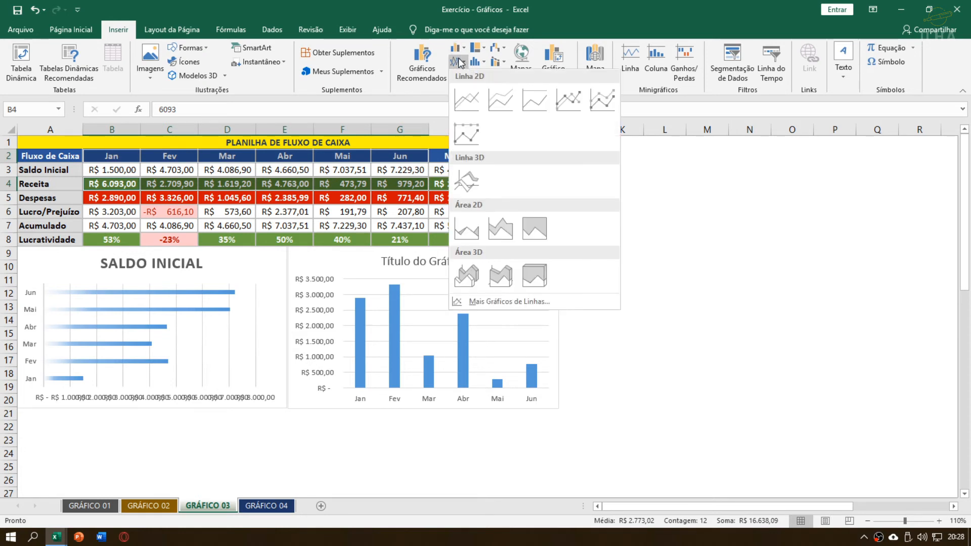
left_click(459, 59)
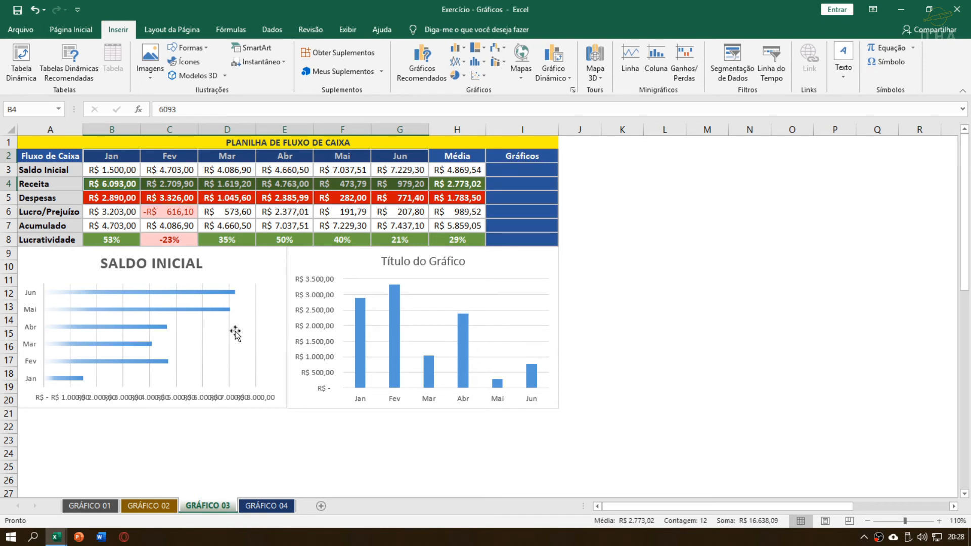
- Examine the source ranges of the two charts below the table and the February Lucro/Prejuízo cell
left_click(228, 272)
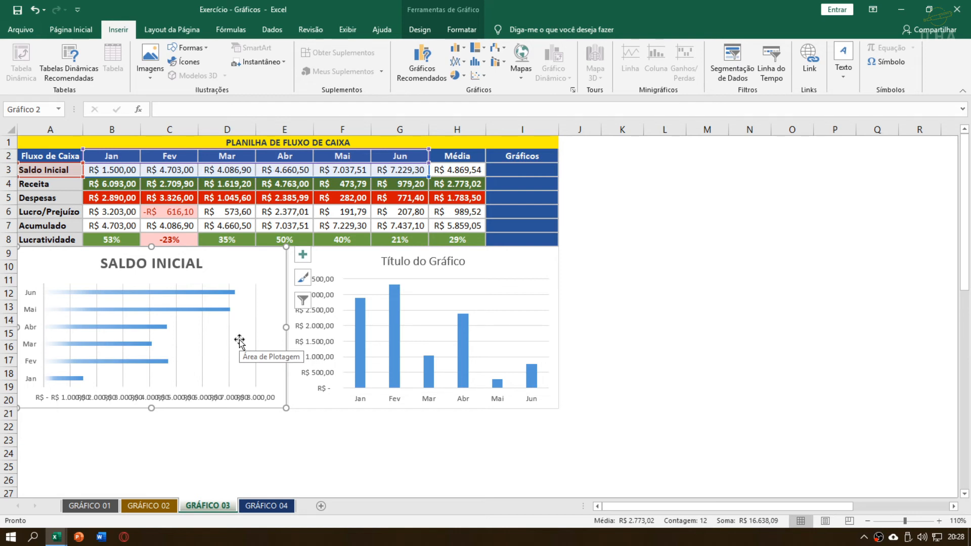
left_click(349, 270)
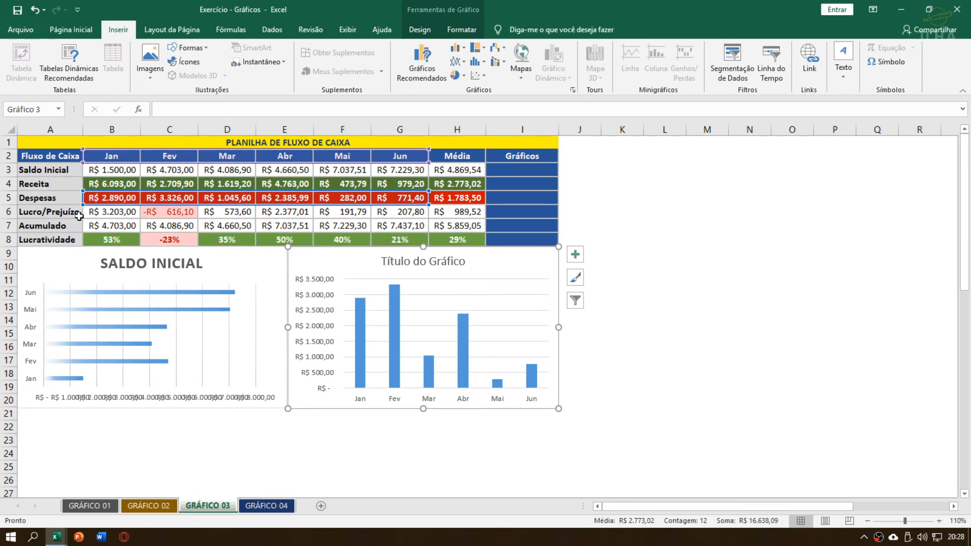
left_click(157, 216)
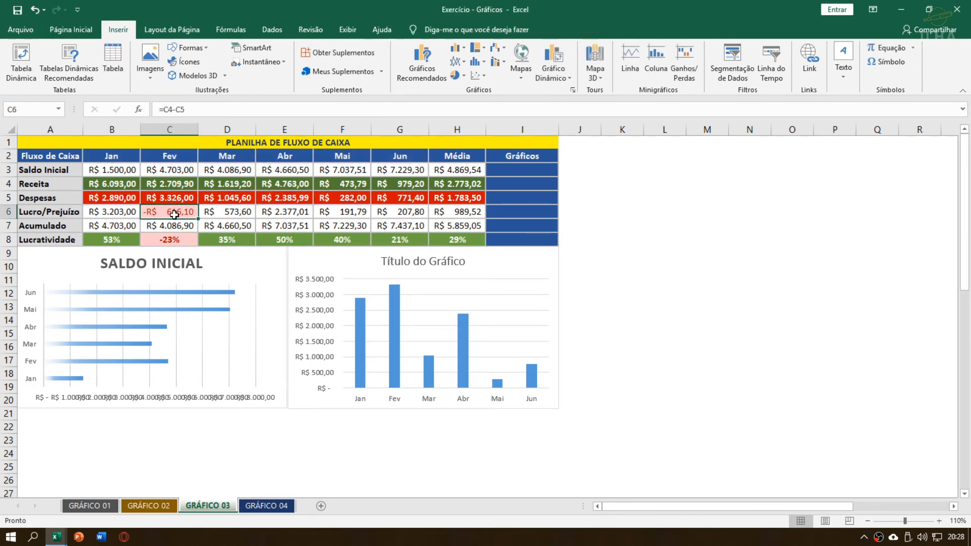
- Title the column chart of expenses "Despesas"
left_click(295, 251)
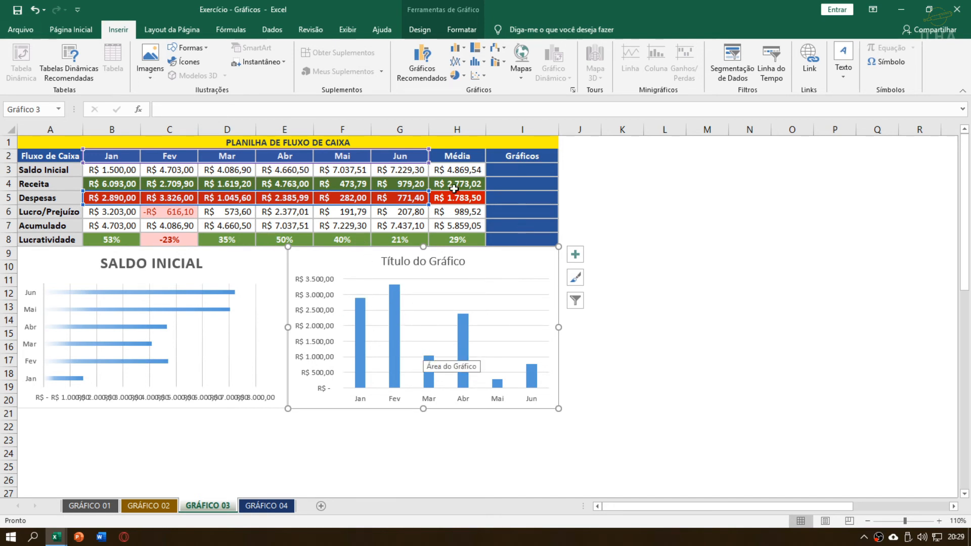
left_click(415, 262)
type("Despesas")
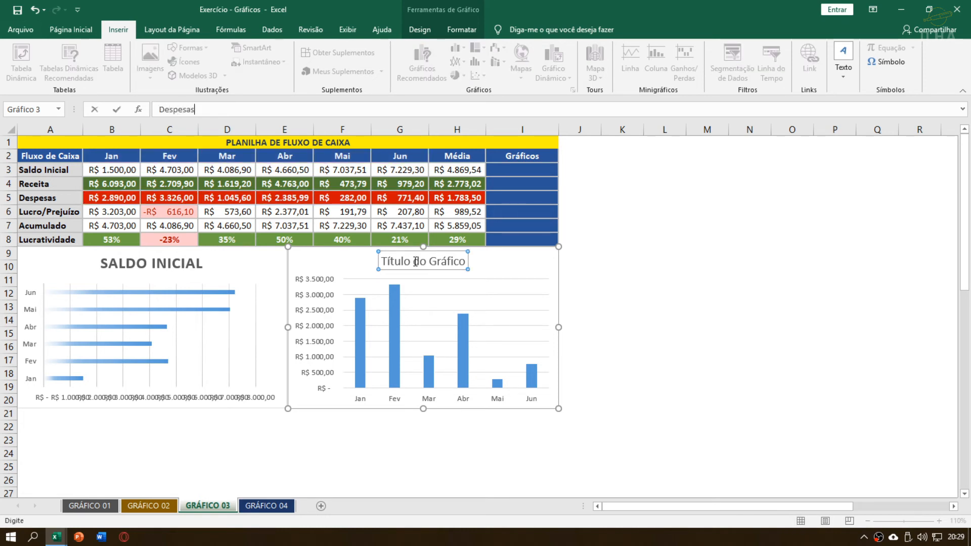
key("Return")
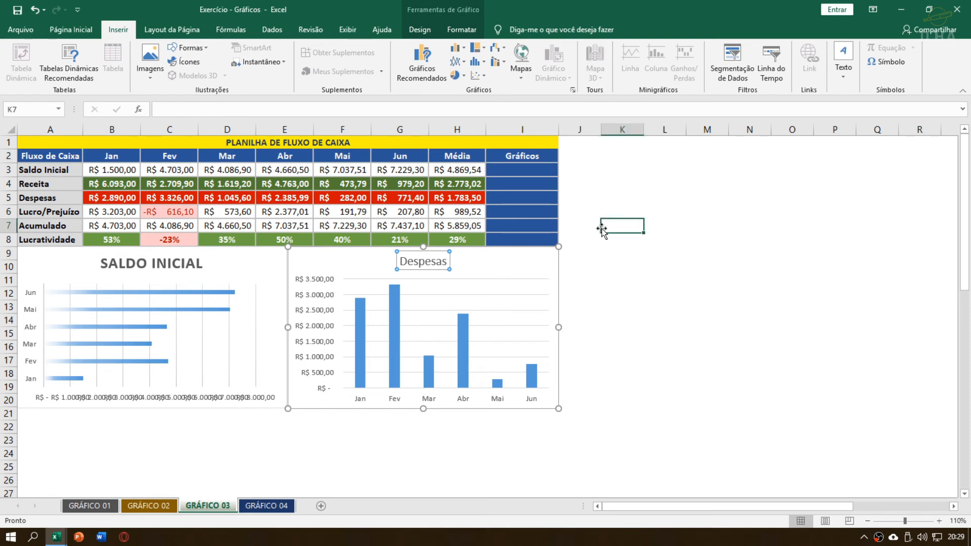
left_click(586, 141)
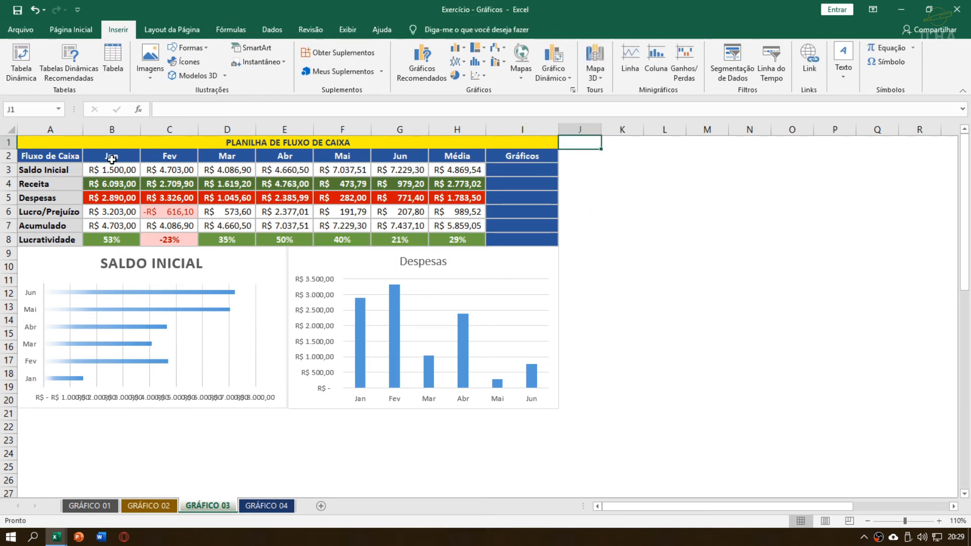
- Insert a 2D line chart with markers from the months B2:G2 and the Receita values B4:G4
left_click_drag(111, 160, 388, 155)
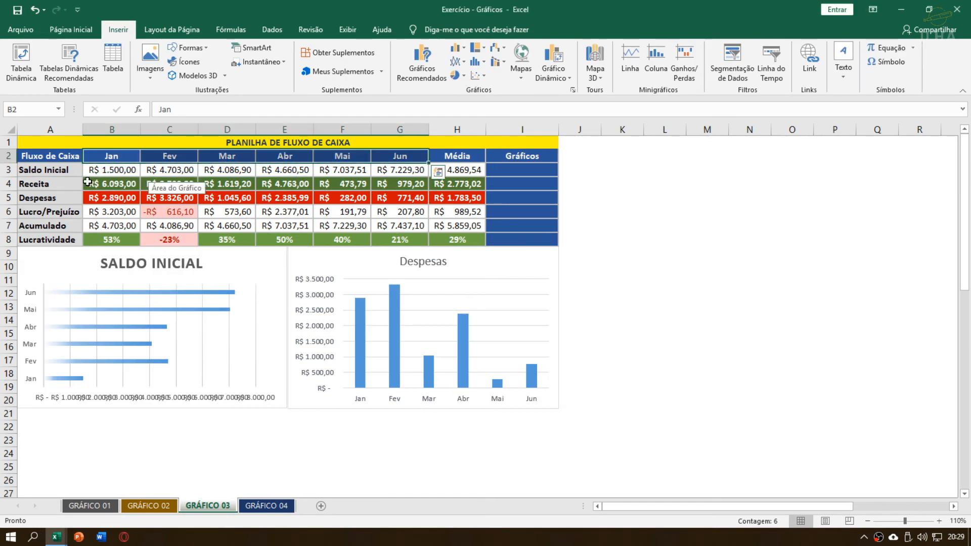
left_click_drag(87, 183, 403, 182)
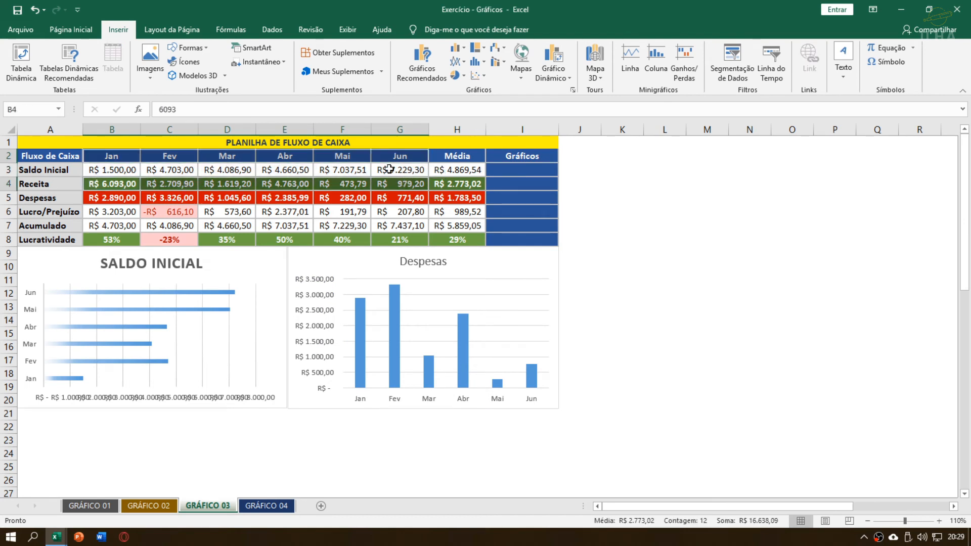
left_click(457, 61)
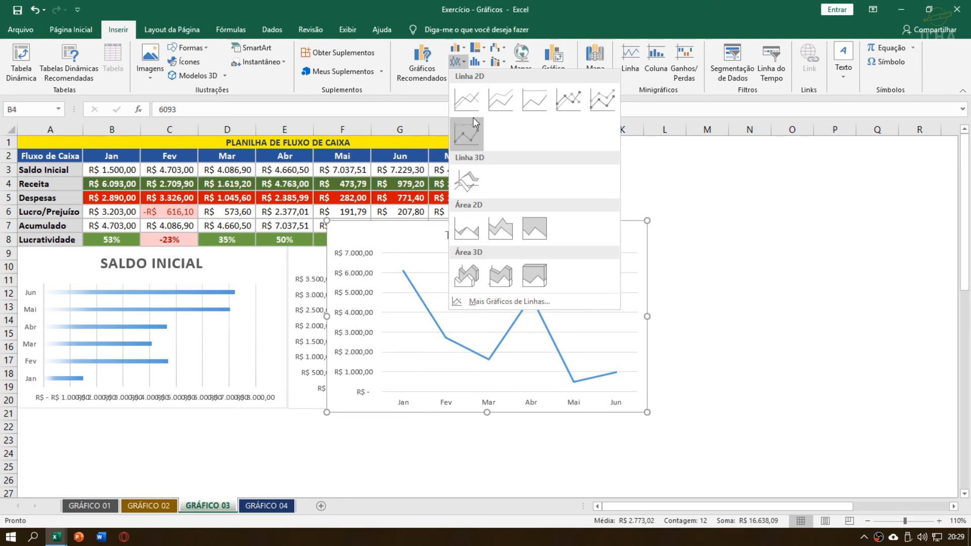
left_click(459, 61)
left_click(459, 61)
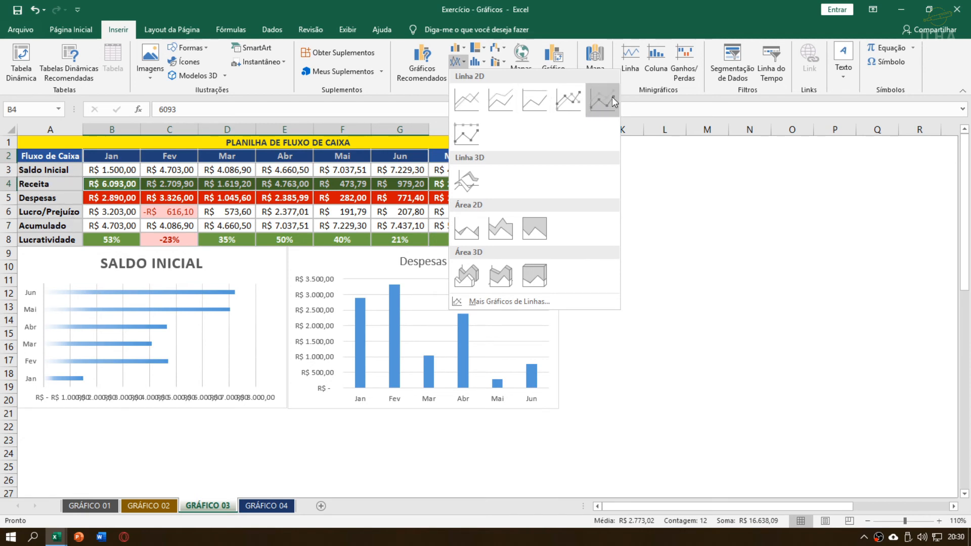
left_click(563, 106)
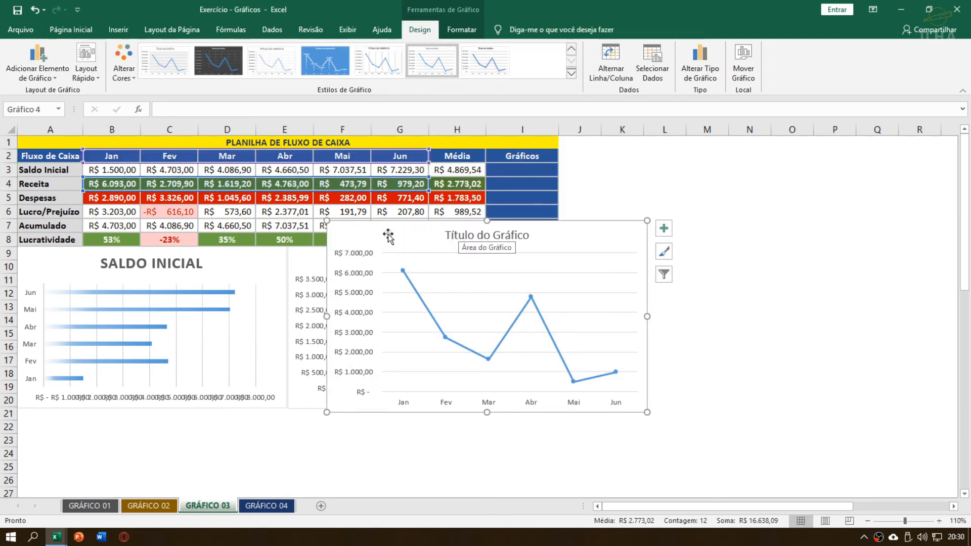
- Move the Receita line chart beside the cash flow table and resize it to fit columns J to O, rows 1 to 8
left_click_drag(374, 231, 577, 146)
left_click_drag(719, 330, 686, 246)
left_click_drag(875, 191, 812, 185)
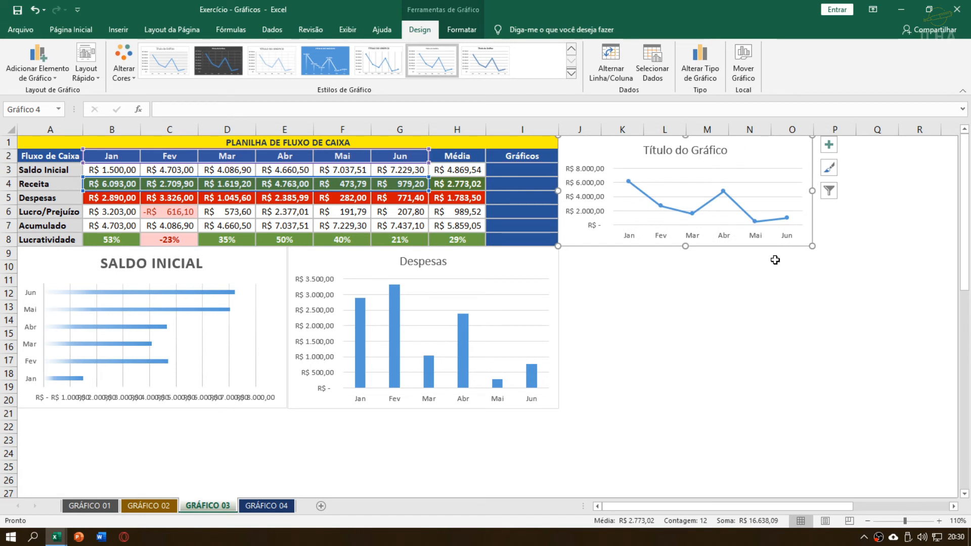
- Try the dark chart style on the Receita line chart and undo it
left_click(217, 64)
left_click(686, 333)
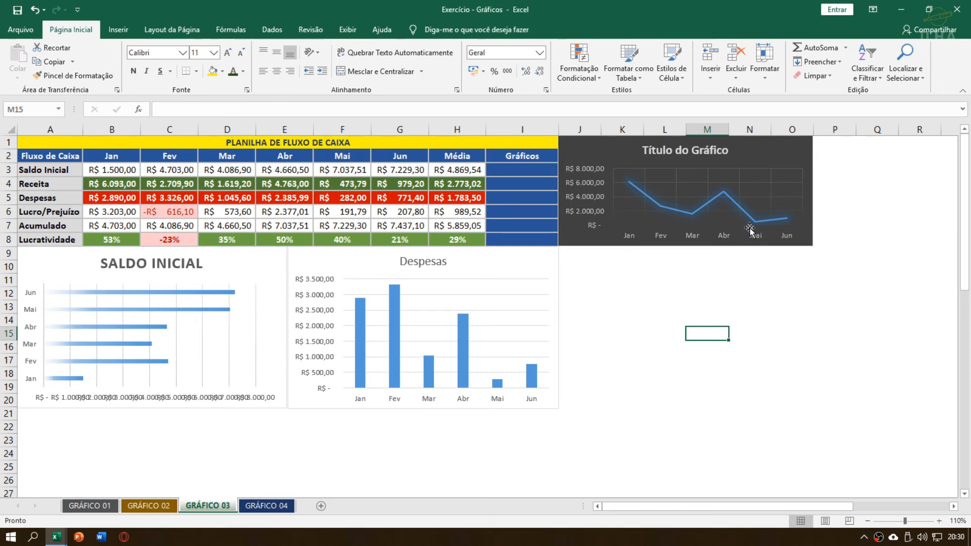
left_click(602, 155)
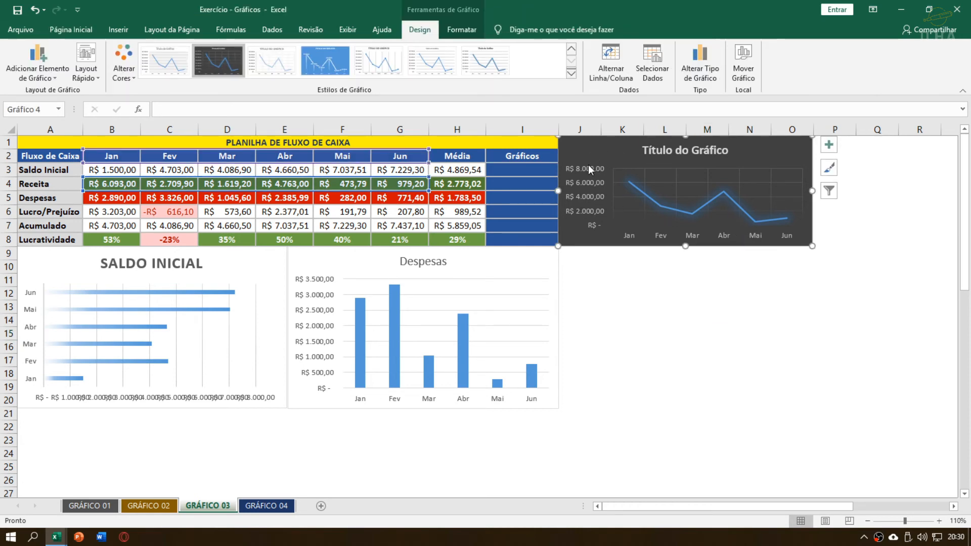
key("ctrl+z")
left_click(673, 278)
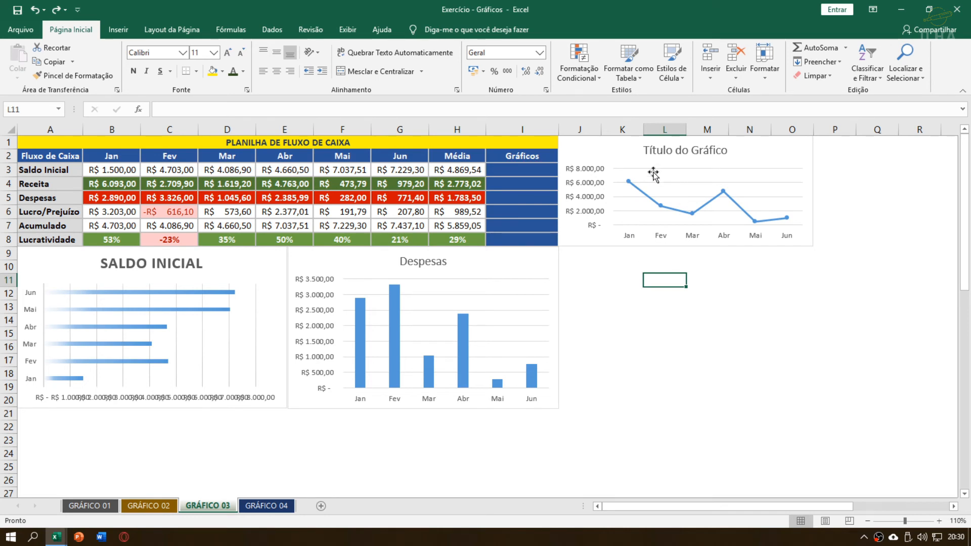
- Widen the Receita line chart to the end of column Q, keeping its current chart style
left_click(684, 156)
left_click_drag(810, 190, 899, 179)
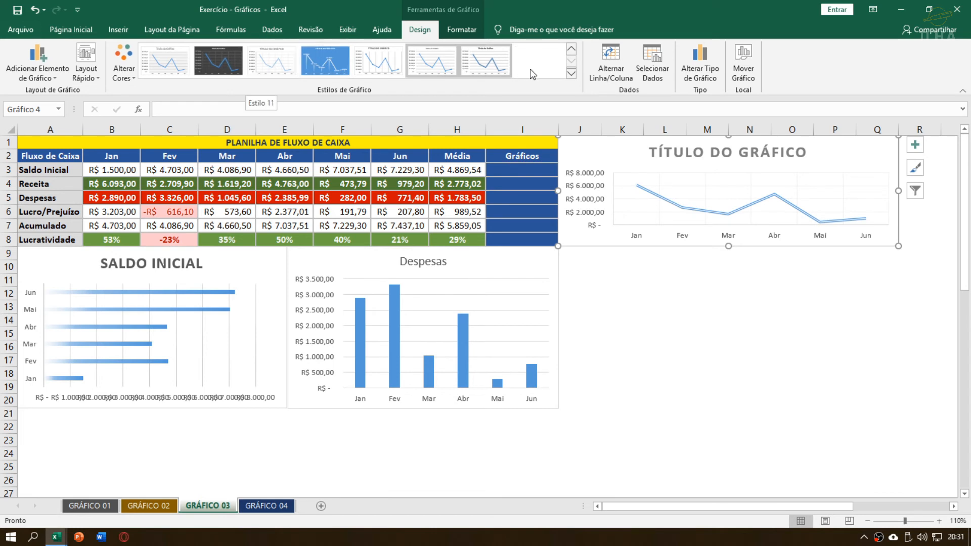
left_click(571, 74)
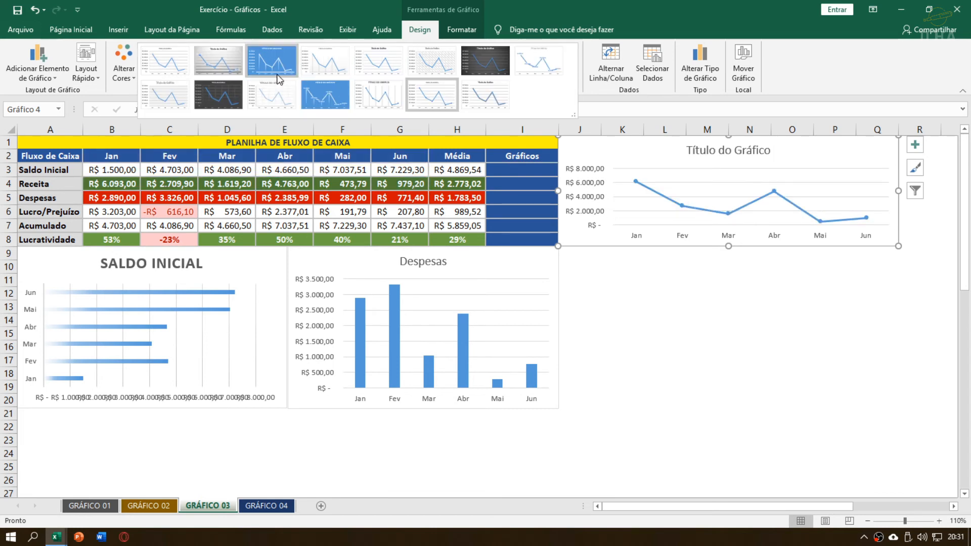
left_click(581, 87)
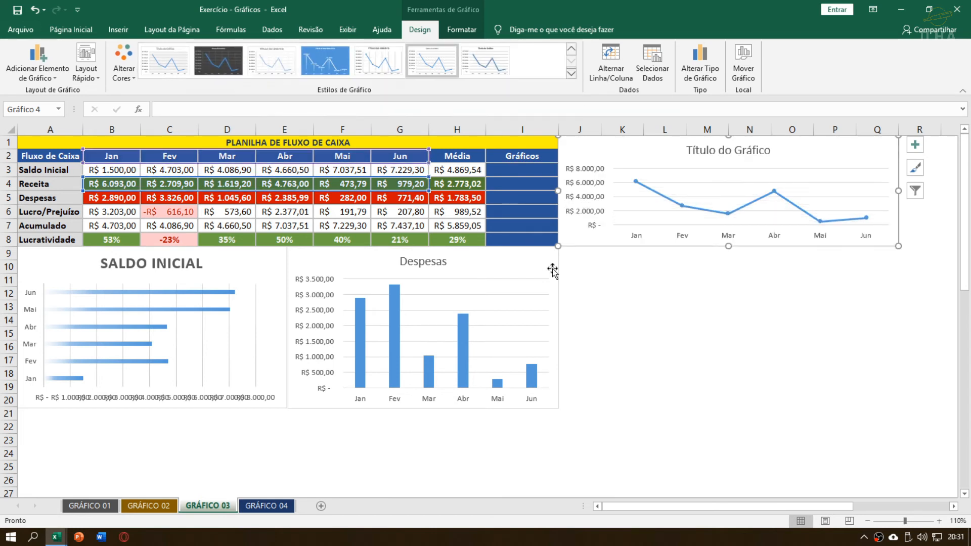
left_click(642, 301)
left_click(528, 212)
left_click(496, 168)
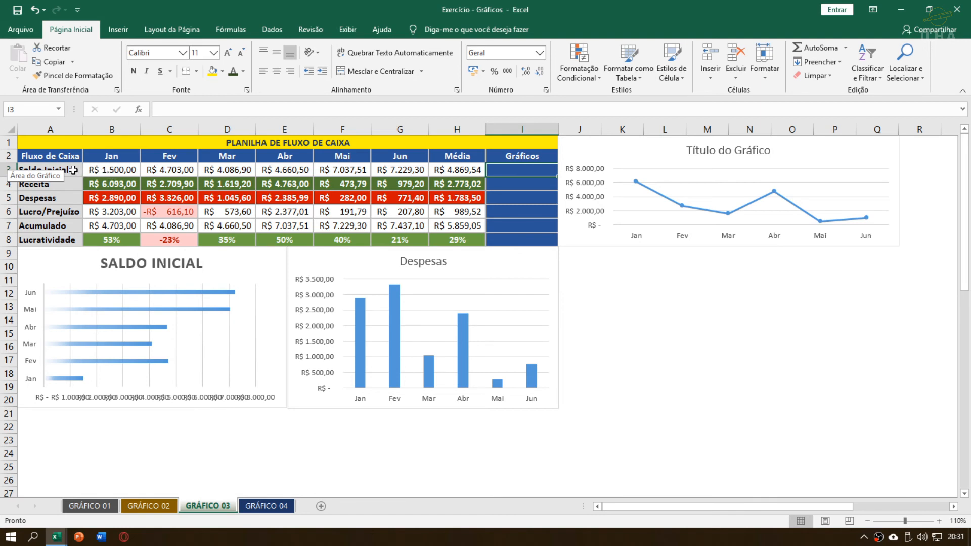
left_click_drag(49, 169, 389, 168)
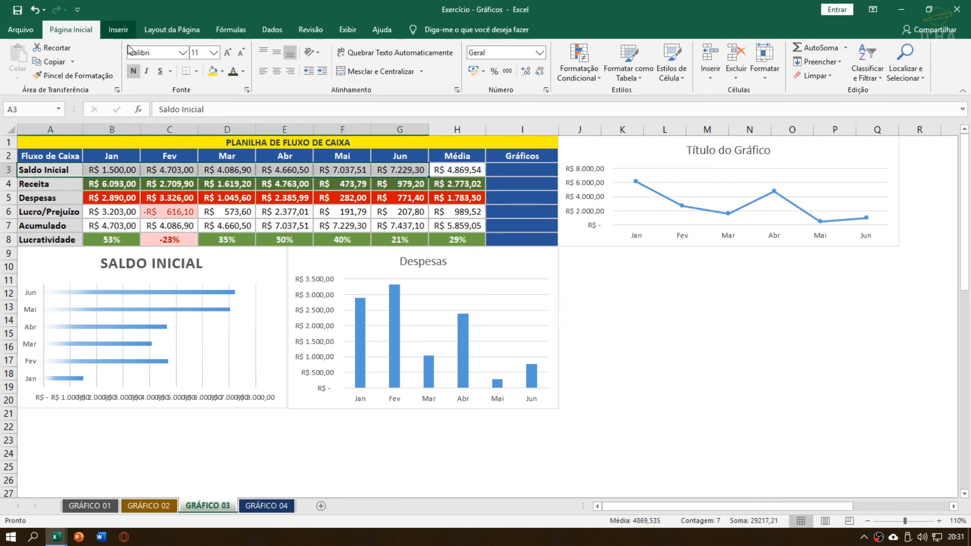
left_click(121, 32)
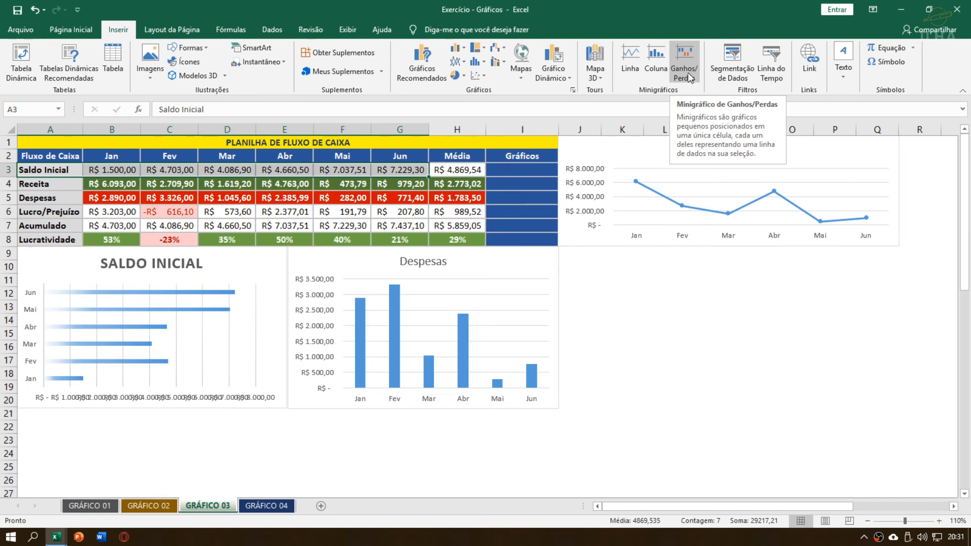
left_click(657, 72)
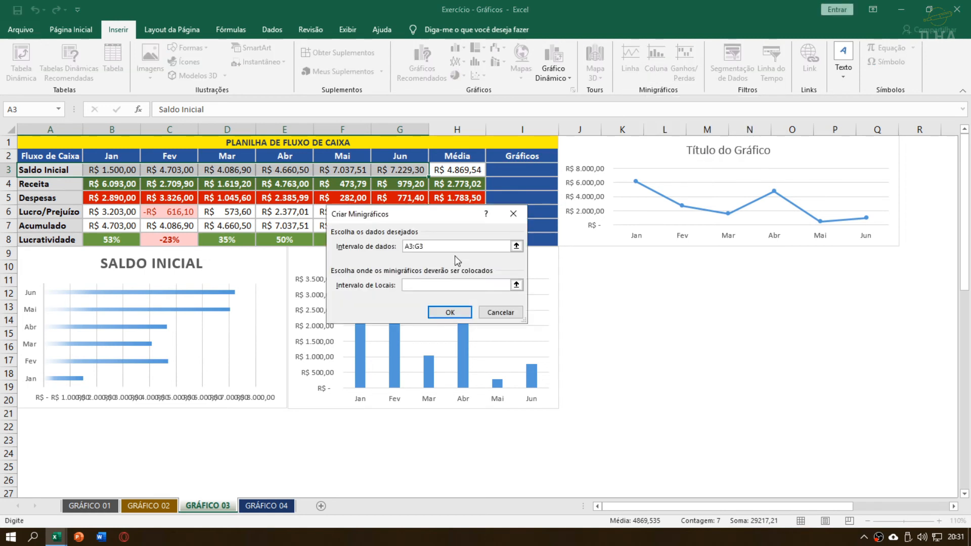
left_click_drag(444, 213, 483, 224)
left_click(544, 240)
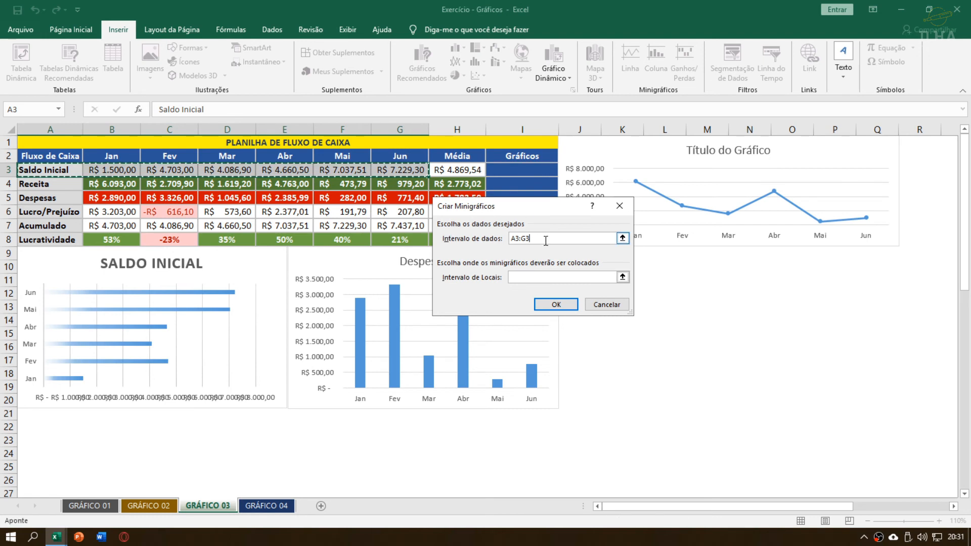
left_click(525, 277)
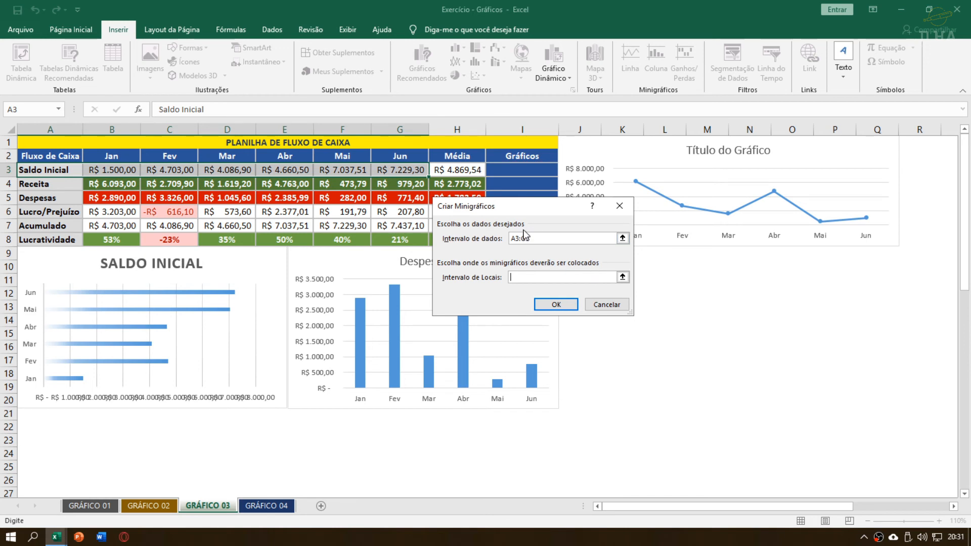
left_click_drag(520, 213, 472, 281)
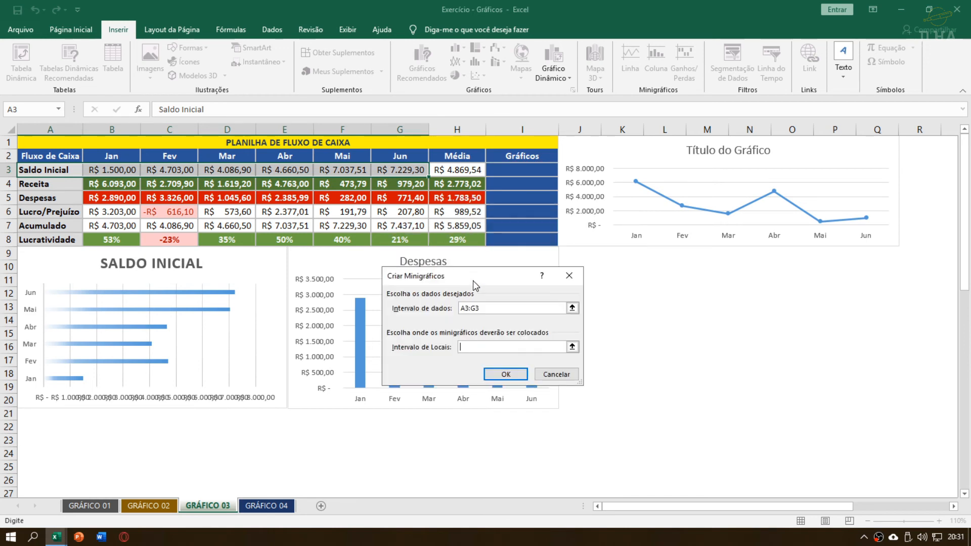
left_click(560, 375)
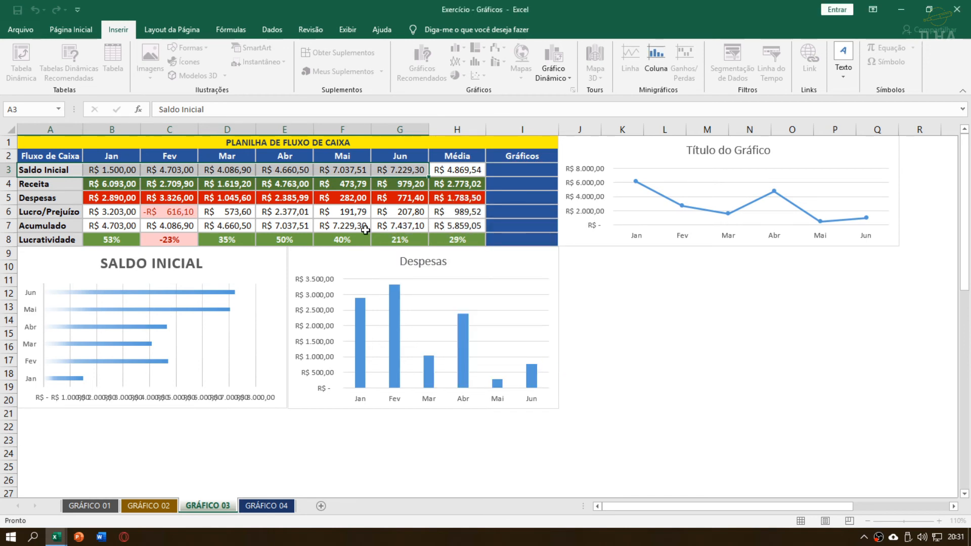
left_click_drag(74, 170, 443, 225)
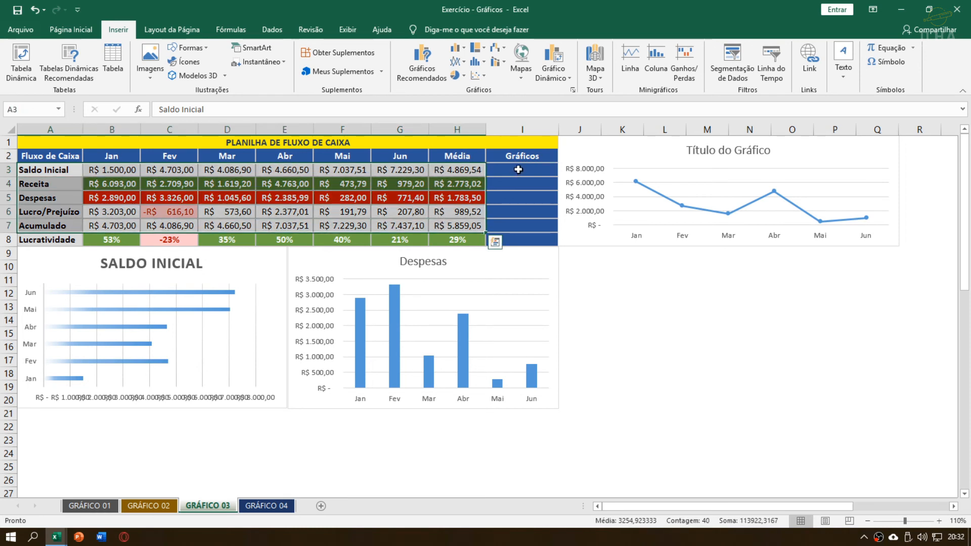
left_click_drag(519, 170, 516, 237)
left_click(114, 169)
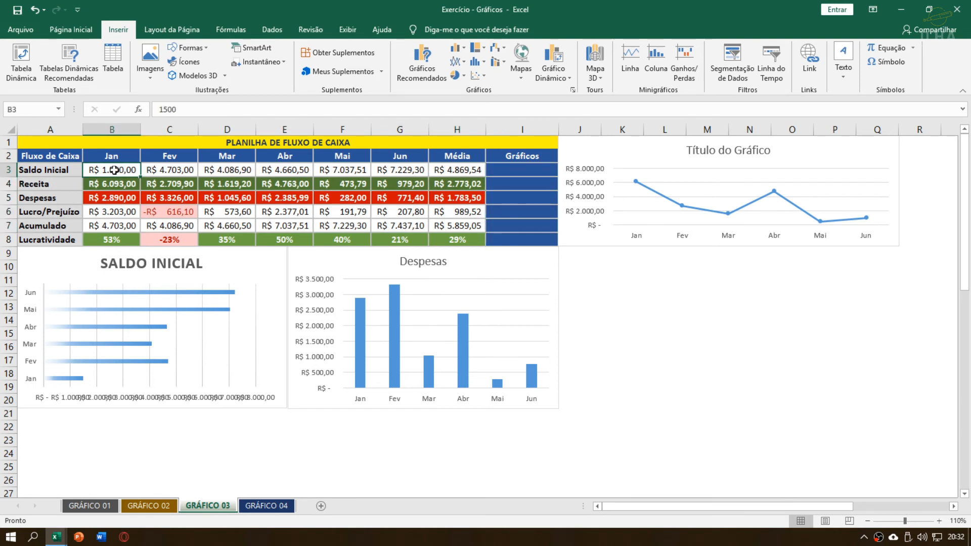
- Insert a column sparkline in cell I3 from the Saldo Inicial range A3:G3
left_click_drag(36, 170, 406, 169)
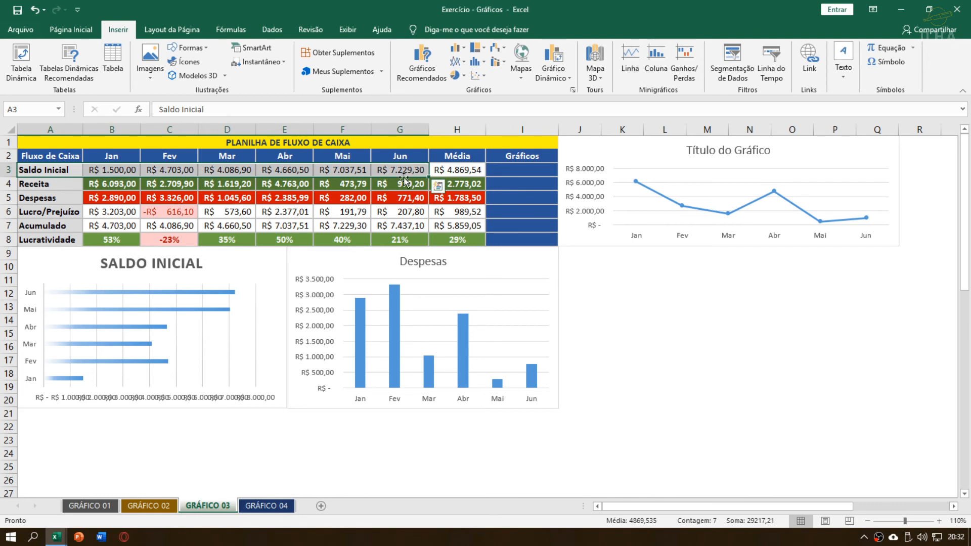
left_click(655, 59)
left_click_drag(490, 281, 652, 158)
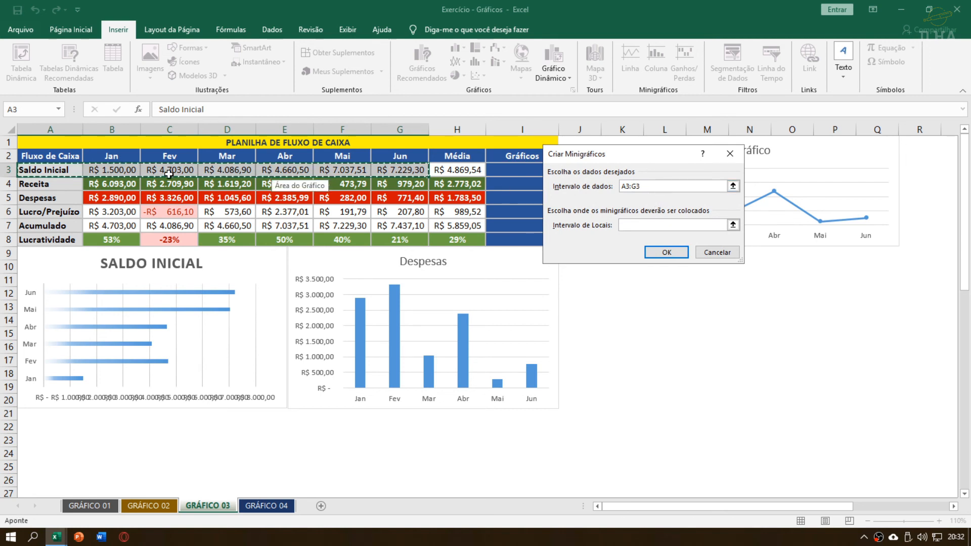
left_click(624, 226)
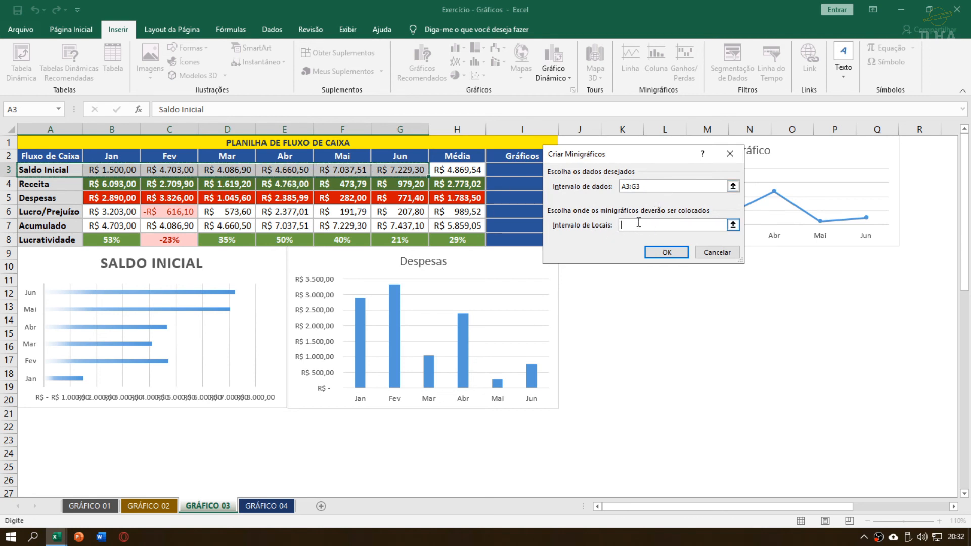
left_click_drag(615, 154, 640, 167)
left_click(527, 169)
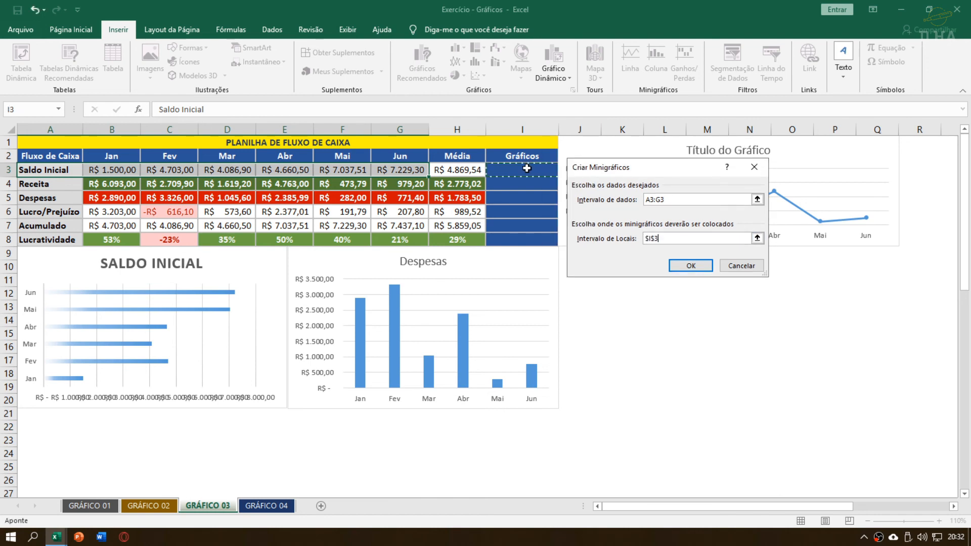
left_click(690, 264)
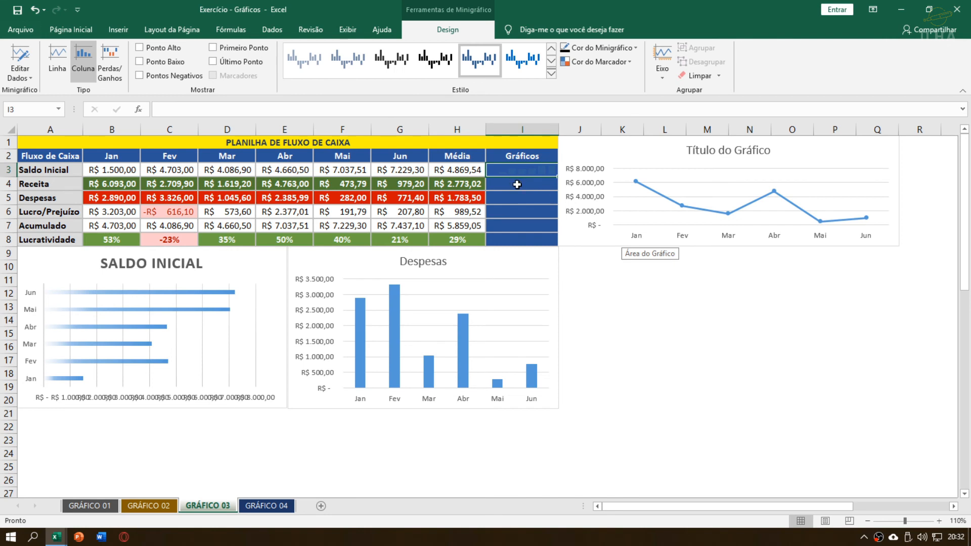
- Compare sparkline styles for cell I3 and apply the bright blue one
left_click(532, 64)
left_click(552, 73)
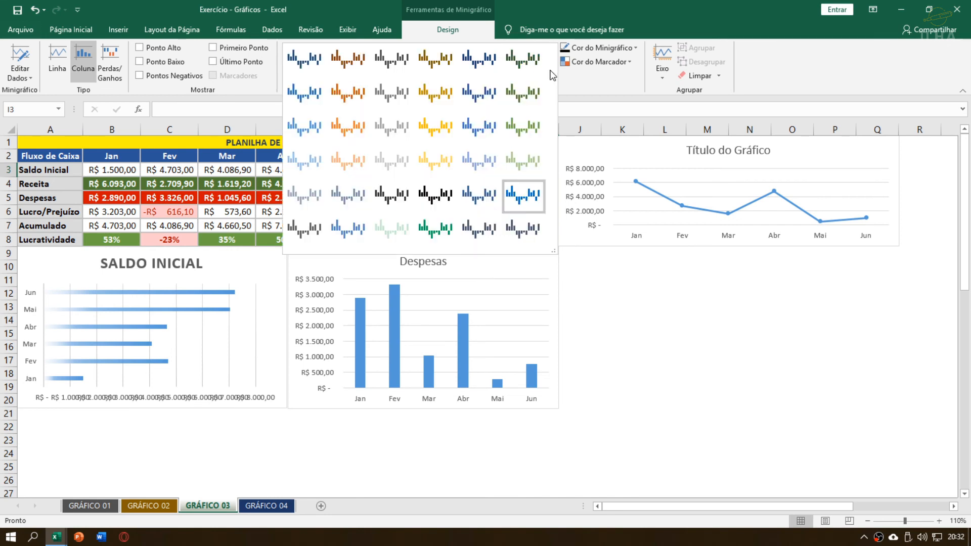
left_click(525, 232)
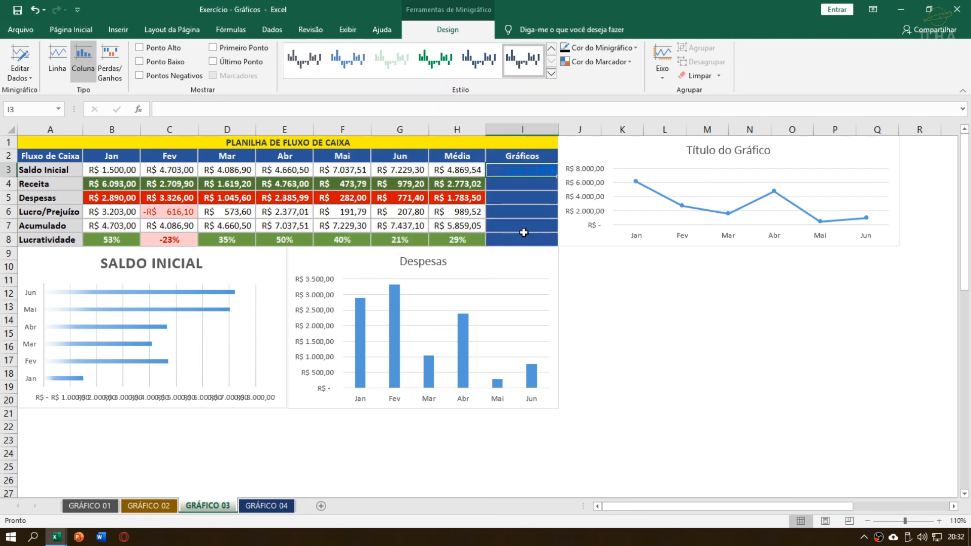
left_click(551, 73)
left_click(320, 60)
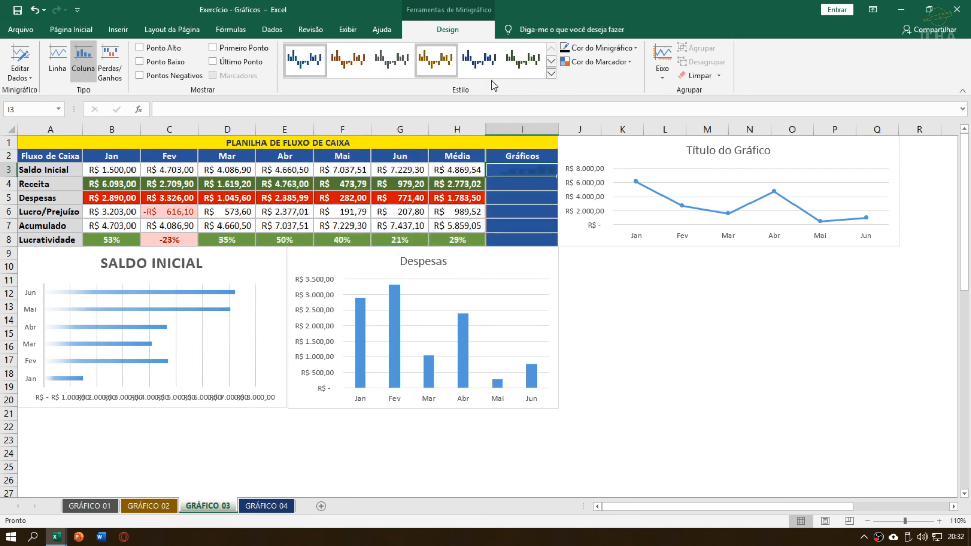
left_click(554, 75)
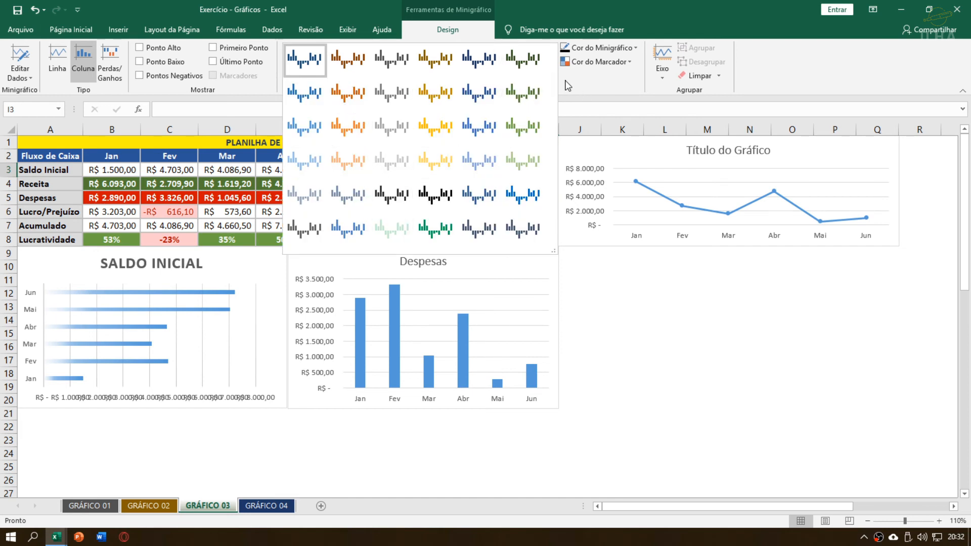
left_click(525, 194)
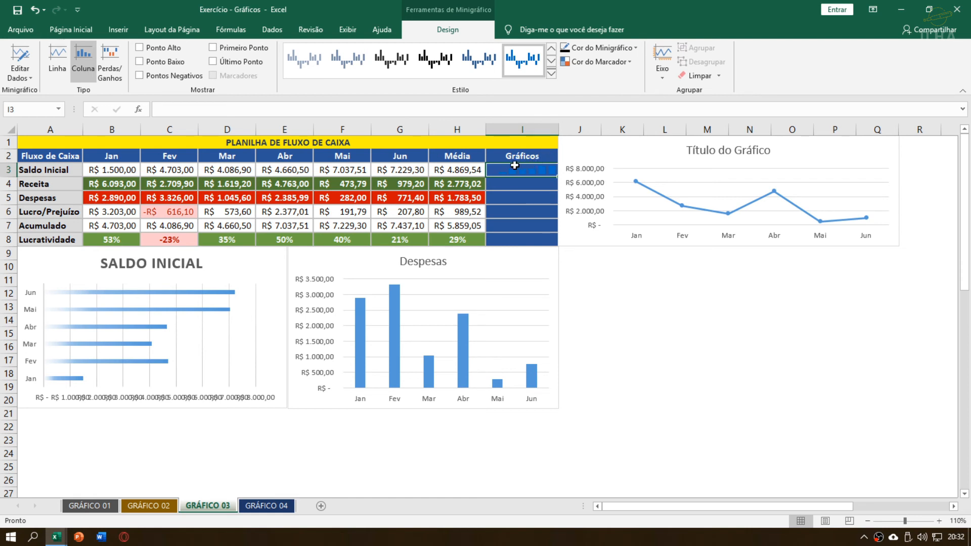
- Try the Perdas/Ganhos type on the sparkline in I3 and undo it
left_click_drag(494, 170, 499, 238)
left_click(492, 170)
left_click(110, 75)
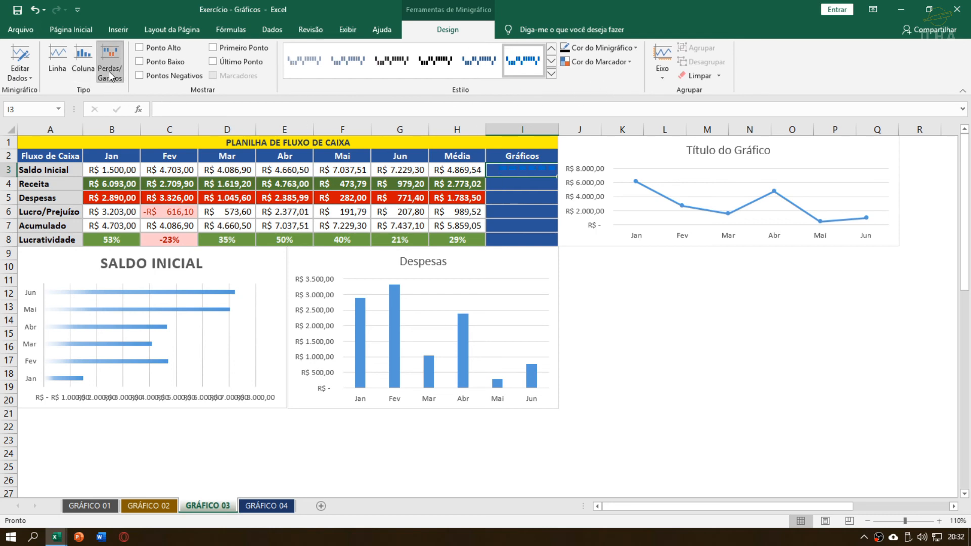
key("ctrl+z")
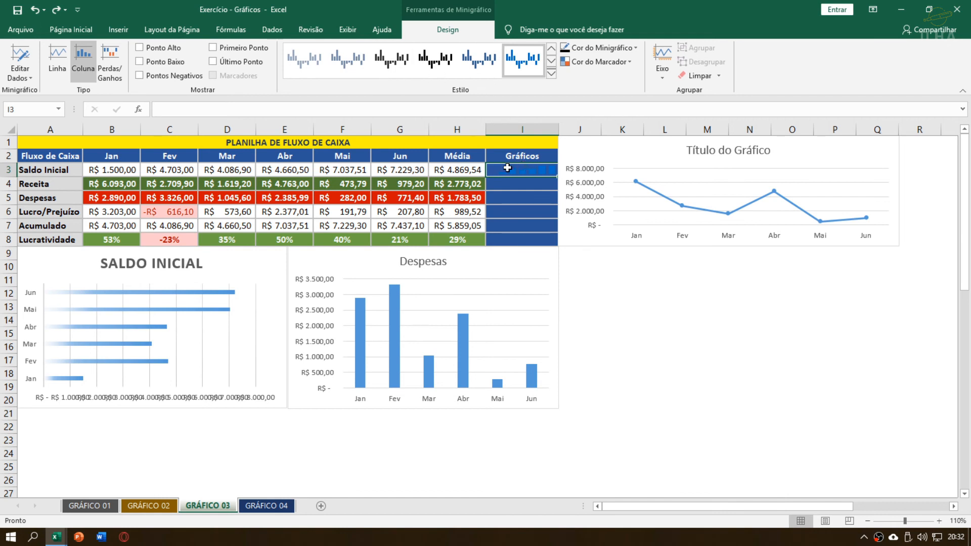
- Remove the fill colour from the Gráficos column cells I3:I8
key("shift+Down")
key("shift+Down")
key("shift+Down")
key("shift+Down")
key("shift+Down")
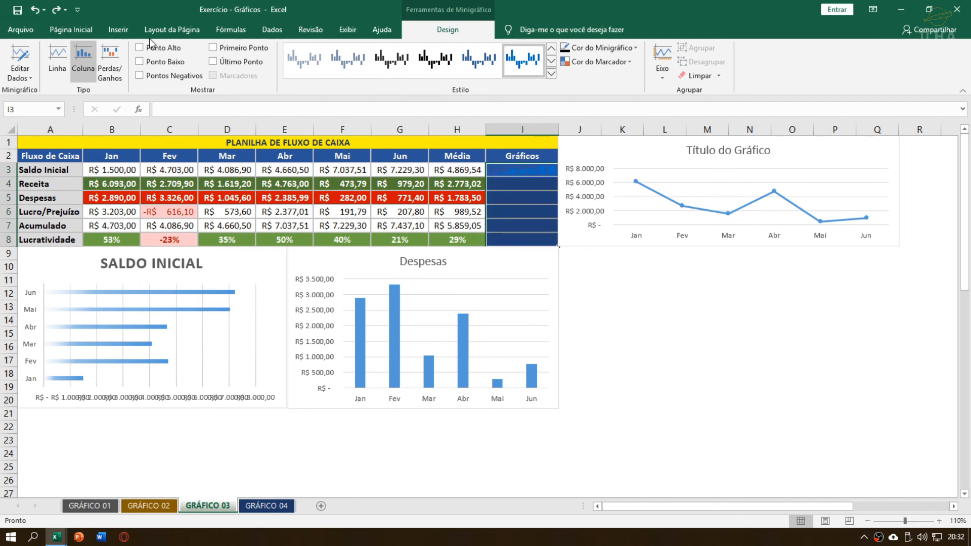
left_click(76, 30)
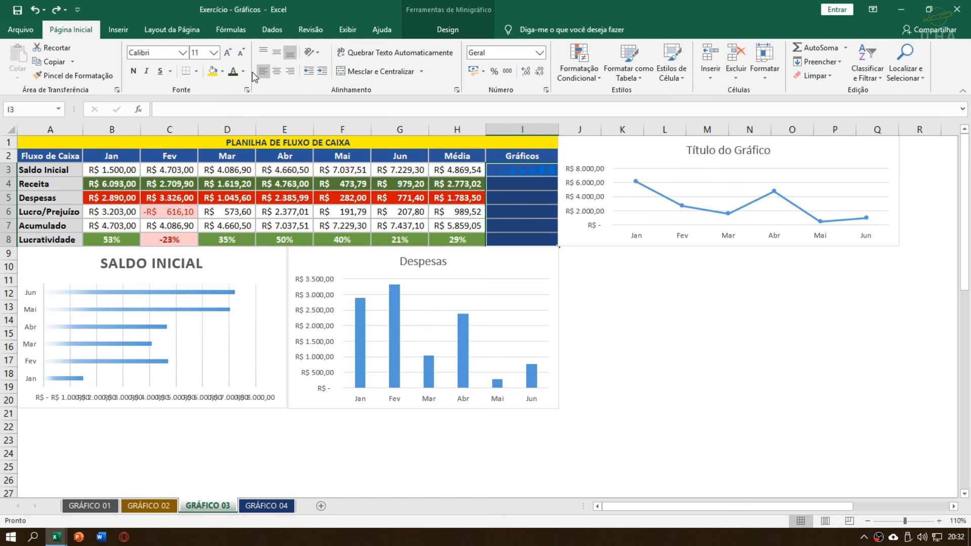
left_click(222, 71)
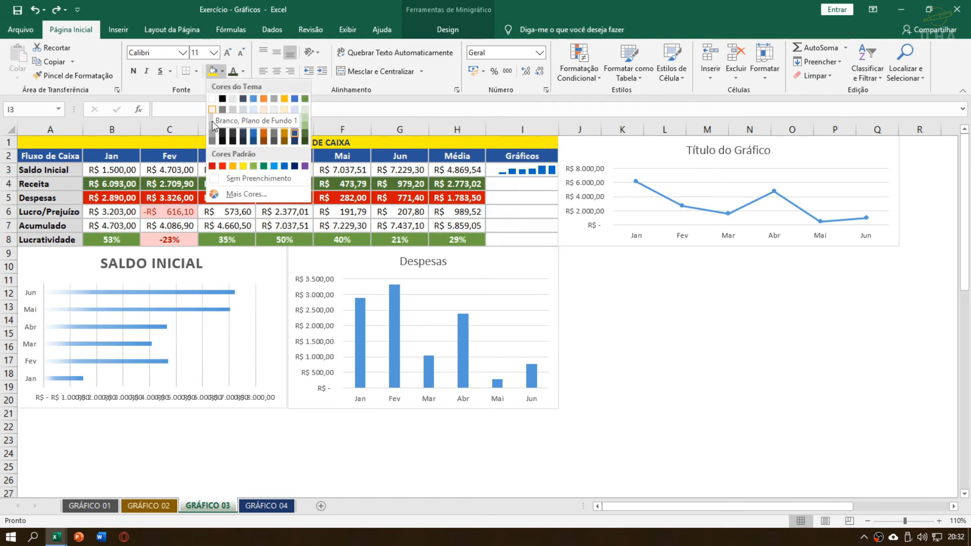
left_click(236, 178)
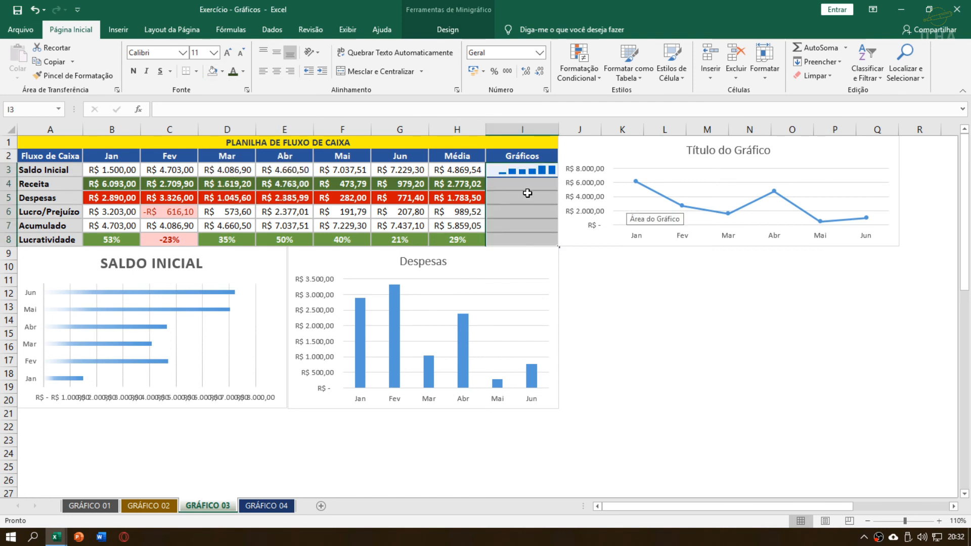
left_click(526, 192)
left_click(518, 247)
left_click(521, 190)
left_click(523, 170)
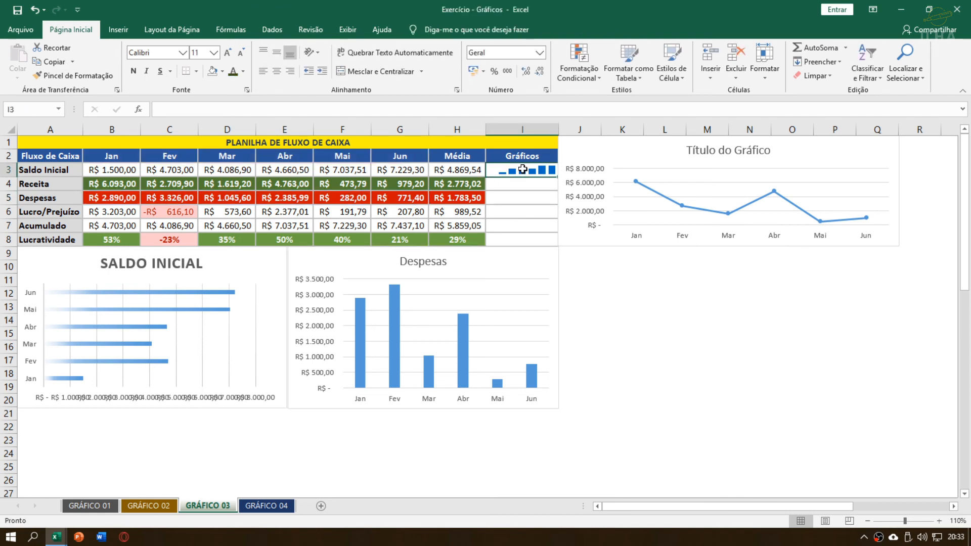
- Insert Perdas/Ganhos sparklines in cells I4:I8 from the data range A4:G8
left_click(422, 181)
left_click_drag(57, 183, 401, 228)
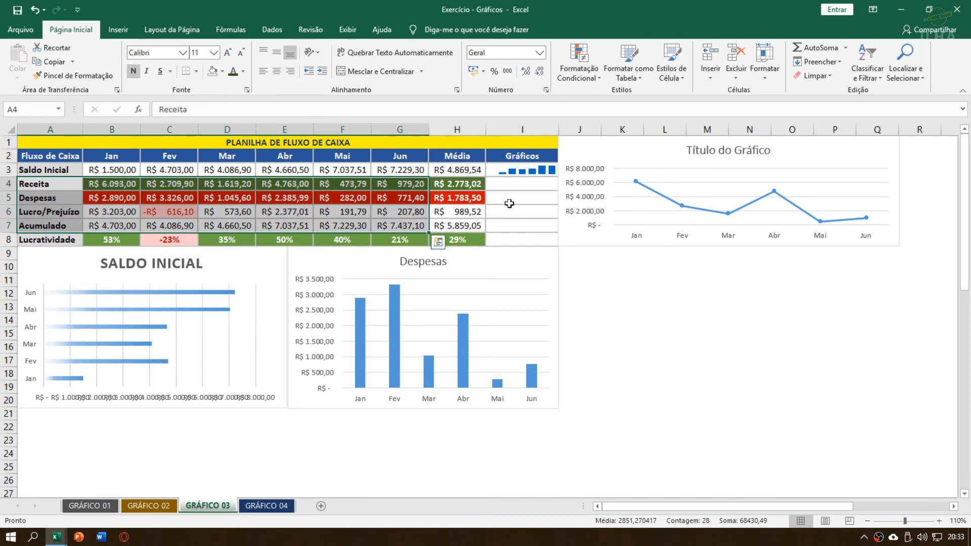
left_click_drag(67, 182, 404, 197)
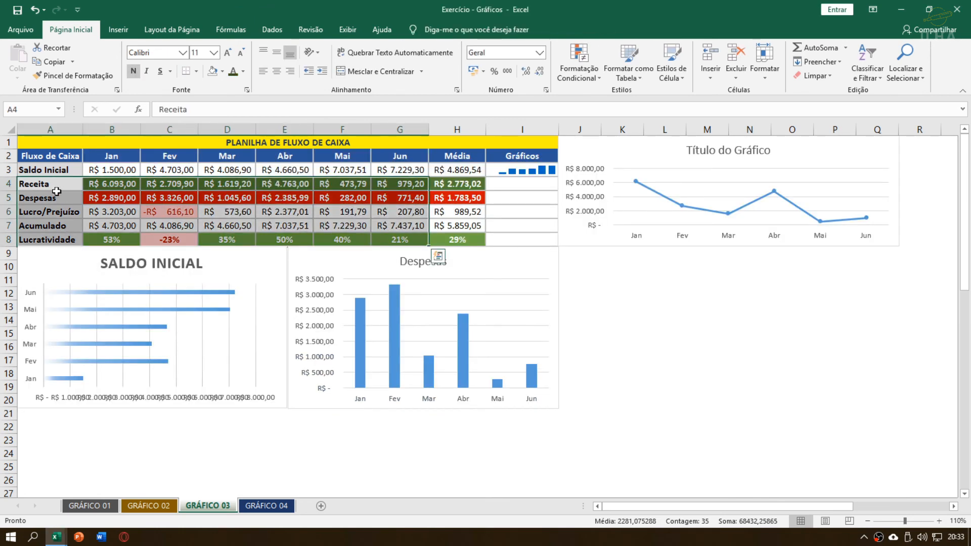
left_click(54, 184)
left_click_drag(54, 184, 407, 239)
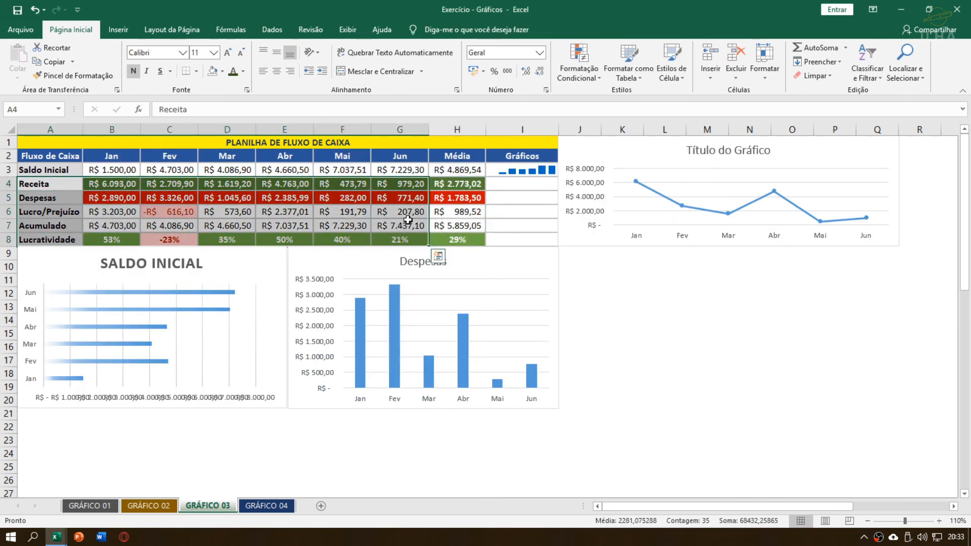
left_click(119, 29)
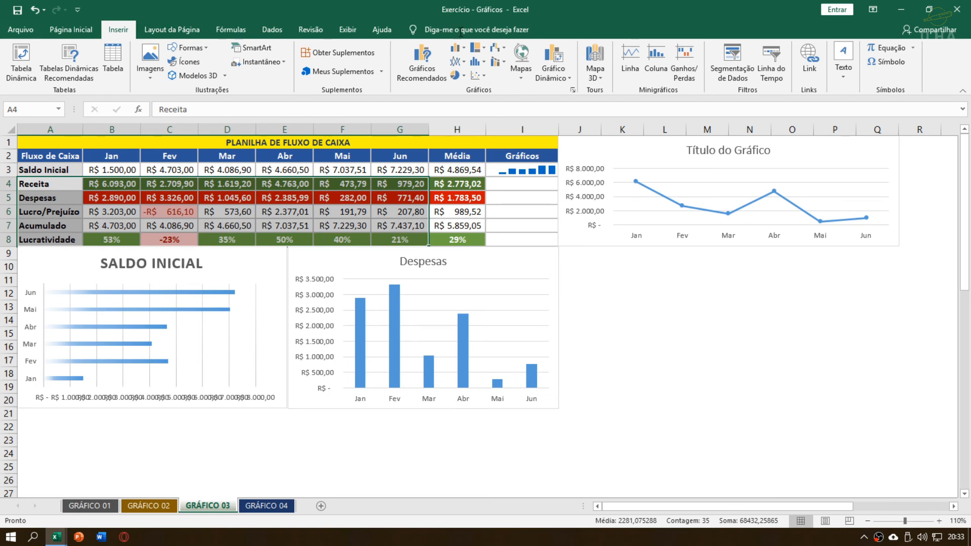
left_click(686, 63)
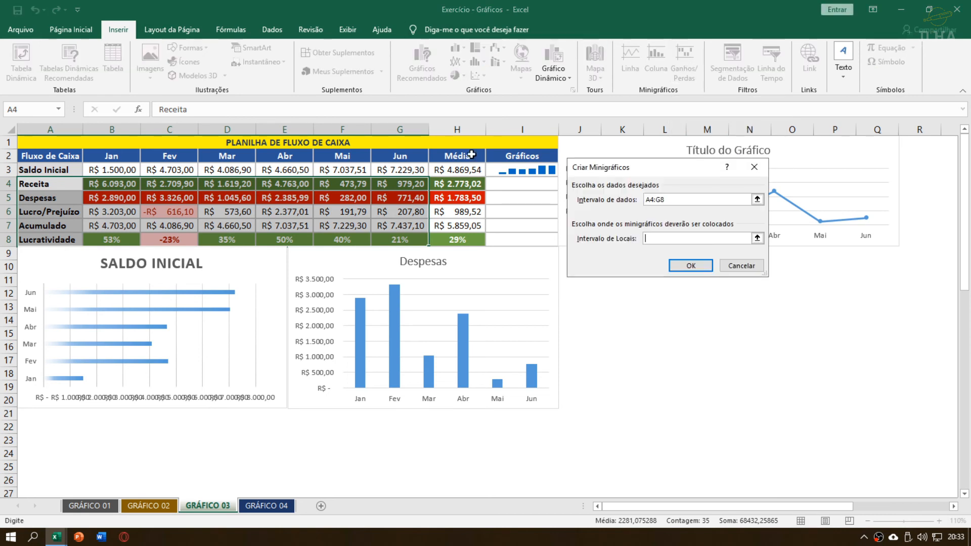
left_click(652, 199)
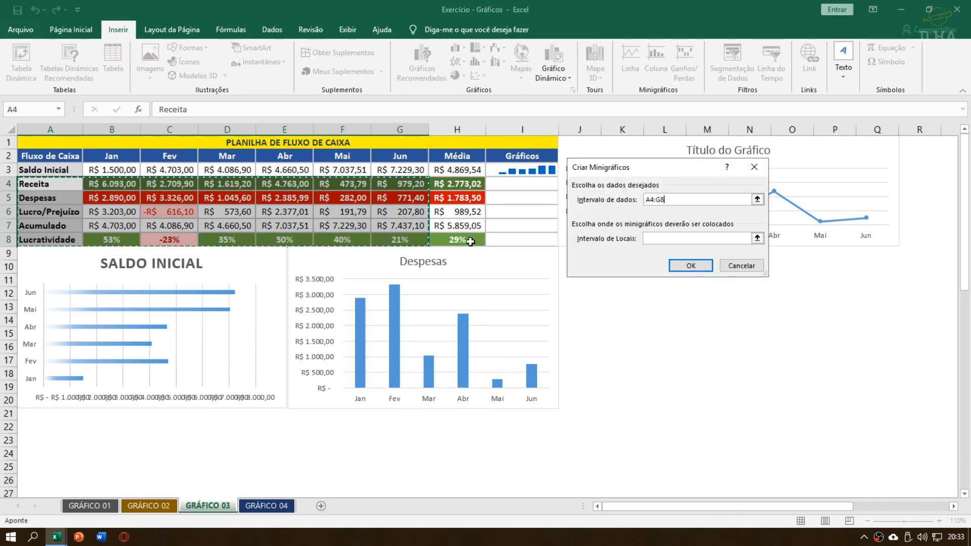
left_click(675, 238)
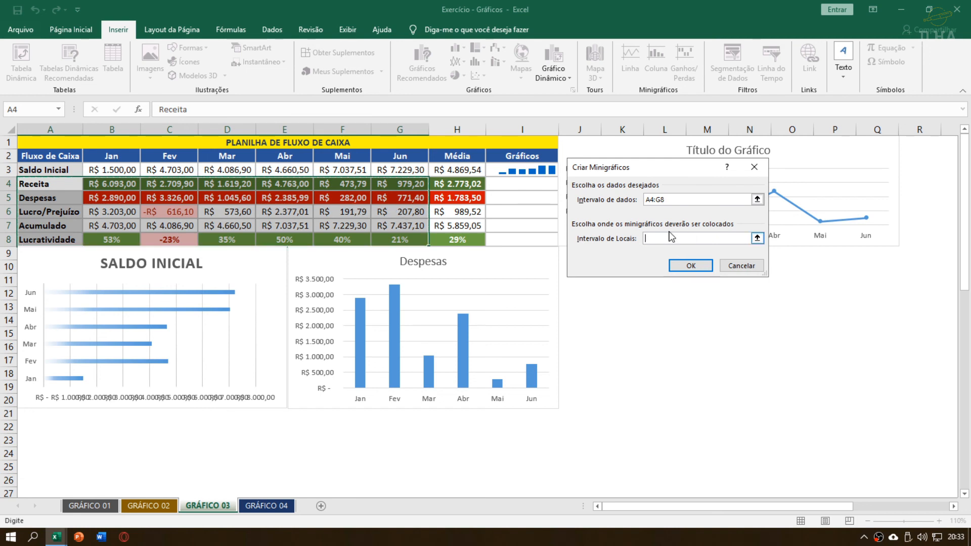
left_click_drag(654, 167, 707, 153)
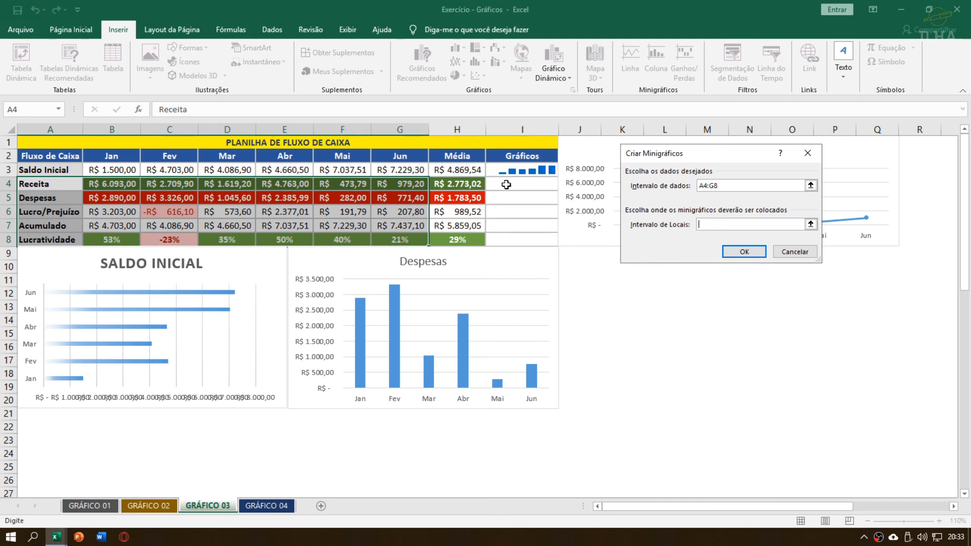
left_click_drag(504, 185, 503, 241)
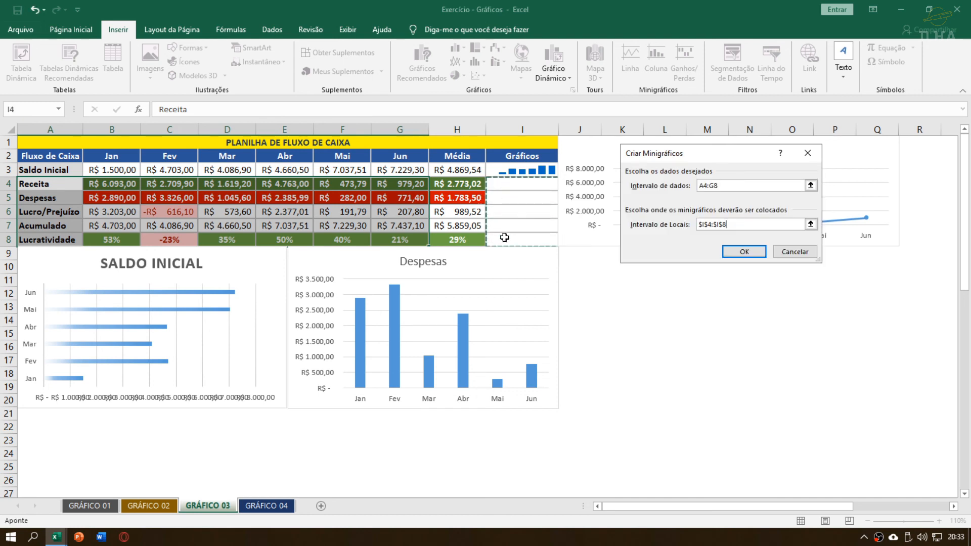
left_click(753, 256)
left_click(581, 256)
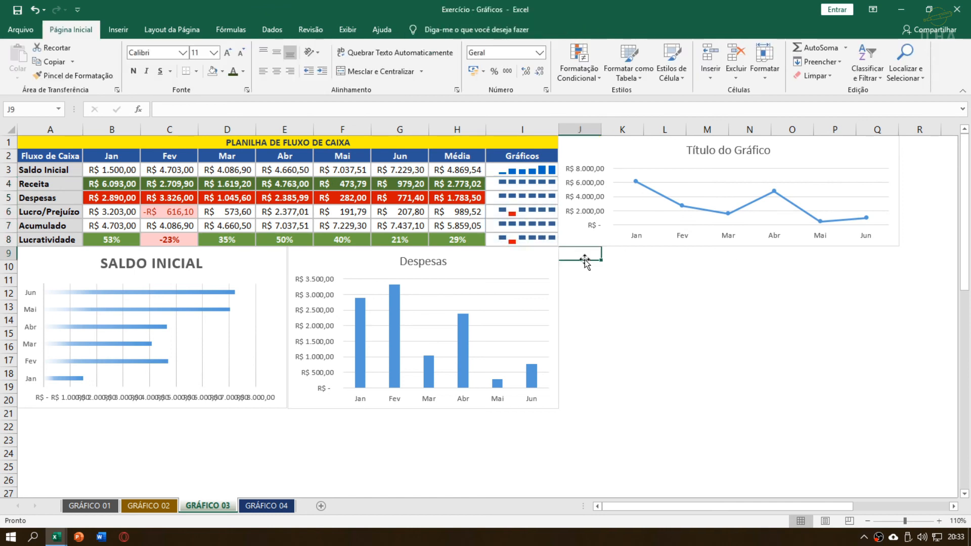
- Change the Saldo Inicial sparkline in I3 to the Perdas/Ganhos type
left_click(528, 238)
left_click(524, 215)
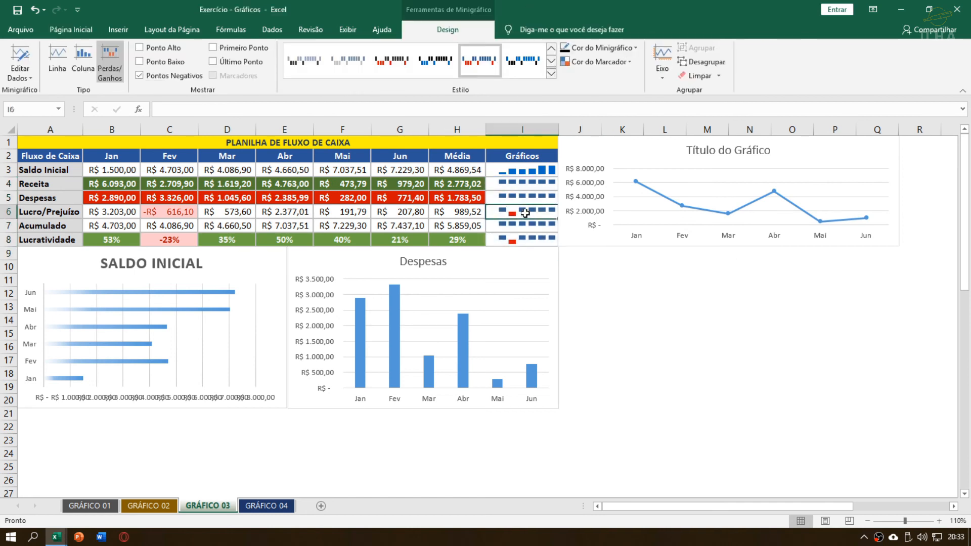
left_click(534, 174)
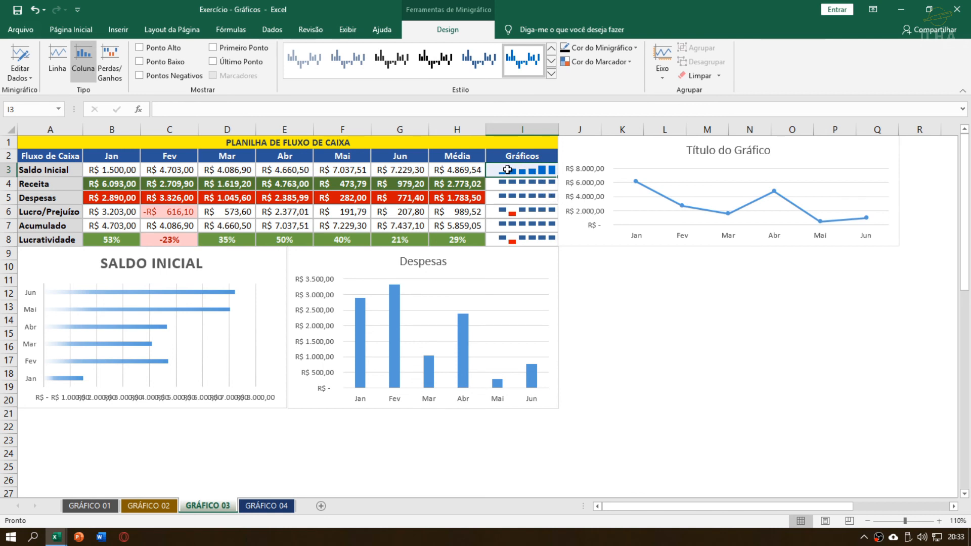
left_click(109, 56)
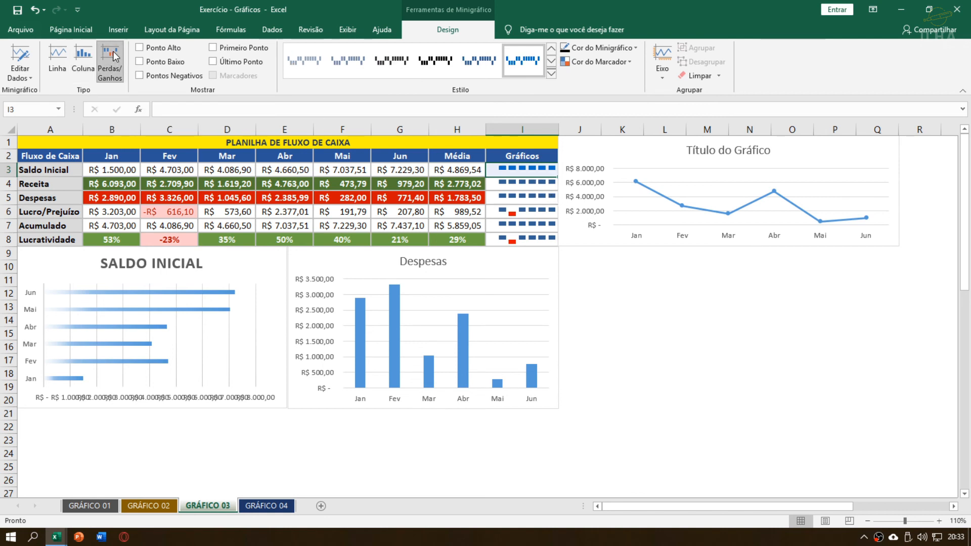
left_click(605, 279)
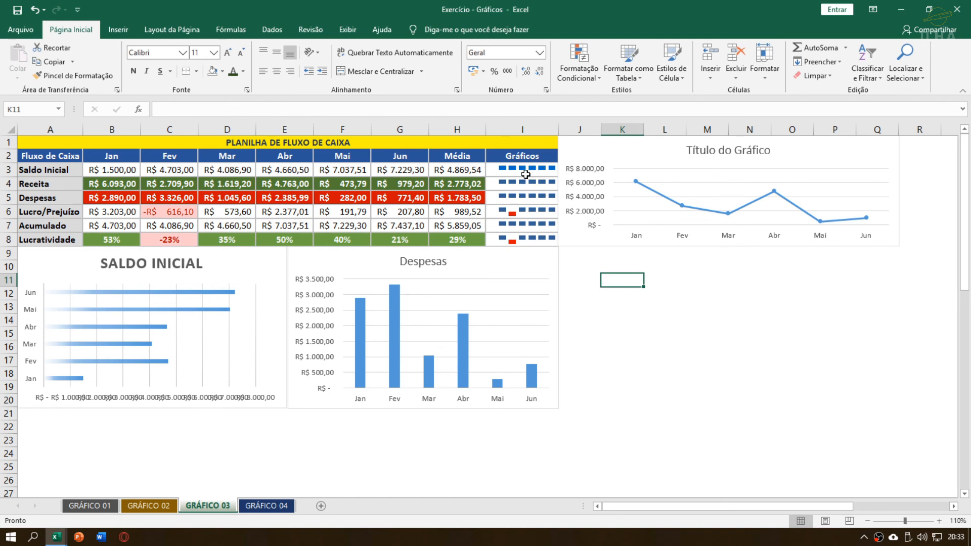
- Change all the sparklines in I3:I8 to the column type
left_click_drag(526, 172, 528, 237)
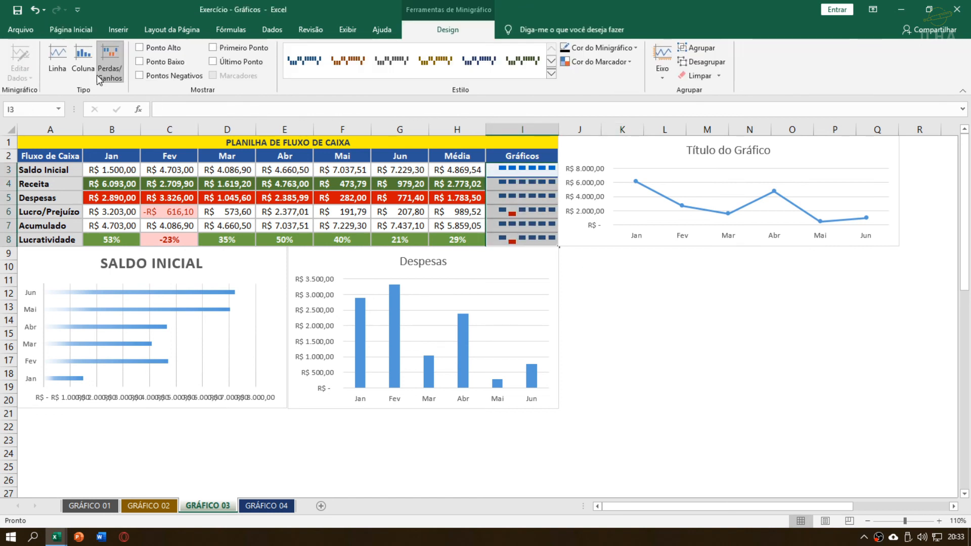
left_click(80, 64)
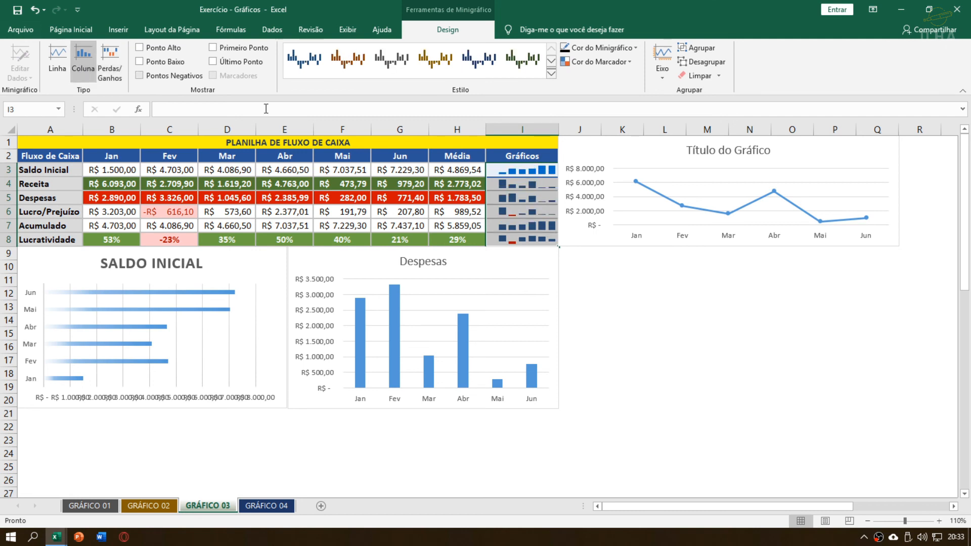
left_click(595, 269)
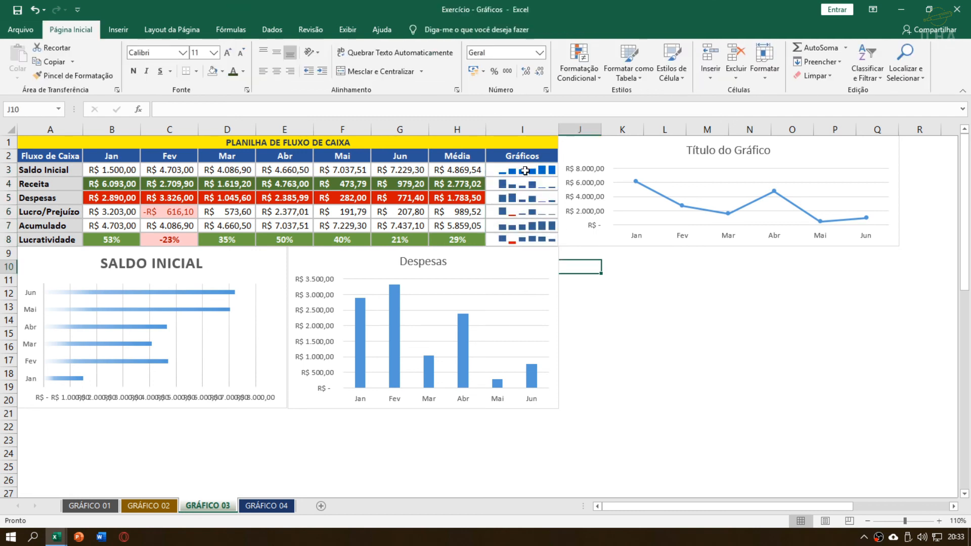
left_click(520, 169)
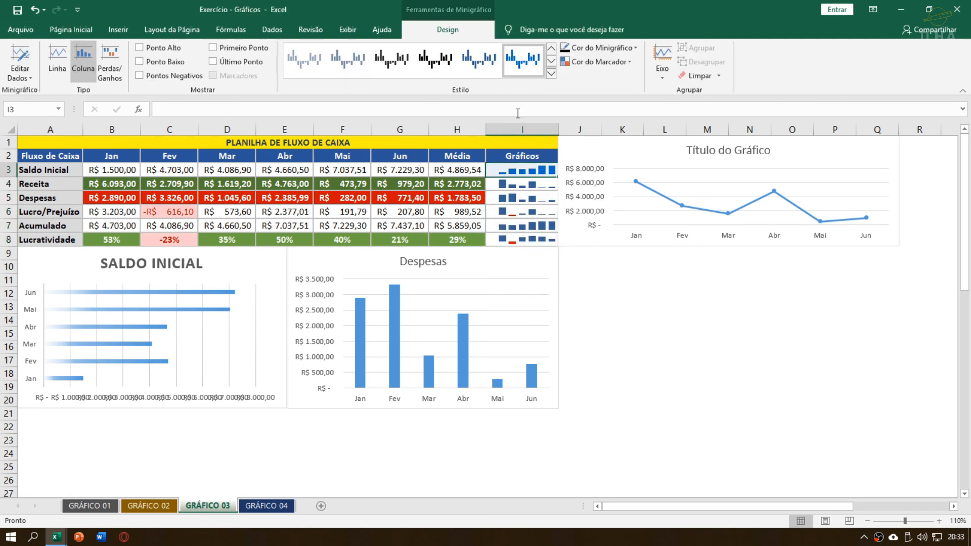
left_click_drag(560, 263, 604, 268)
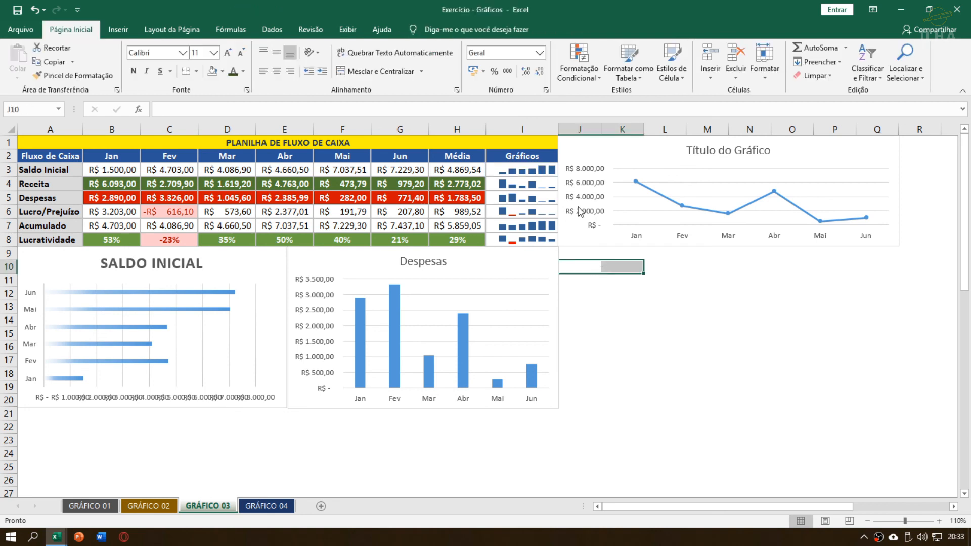
left_click(650, 317)
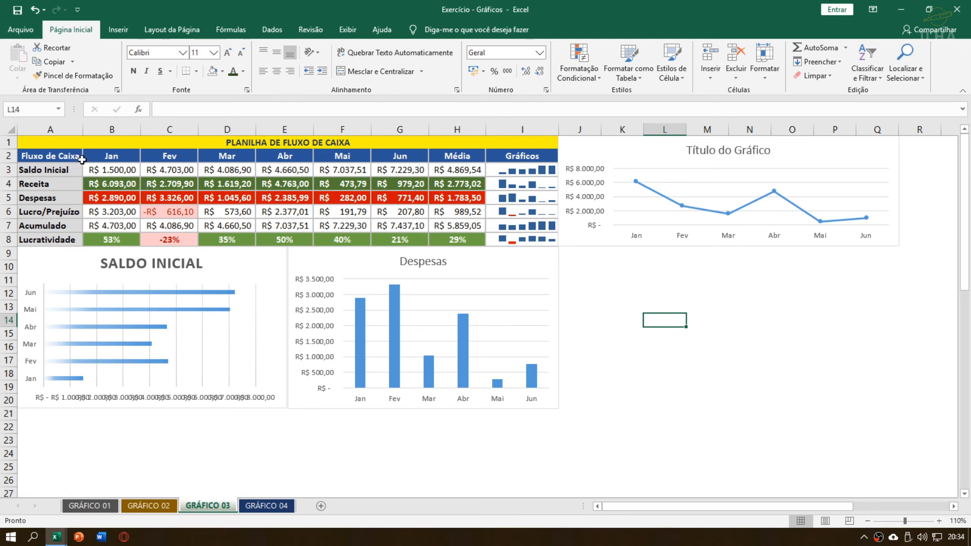
- Create a column chart of the cash flow range A2:H8 on its own chart sheet
left_click_drag(70, 154, 462, 238)
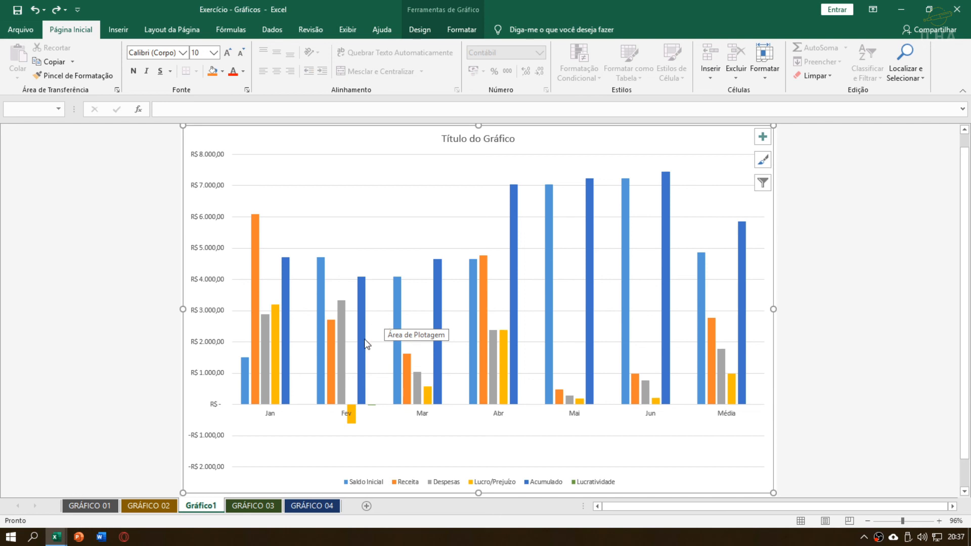
- Look through the other worksheets to see where the new chart sheet sits, ending on Gráfico1
left_click(254, 505)
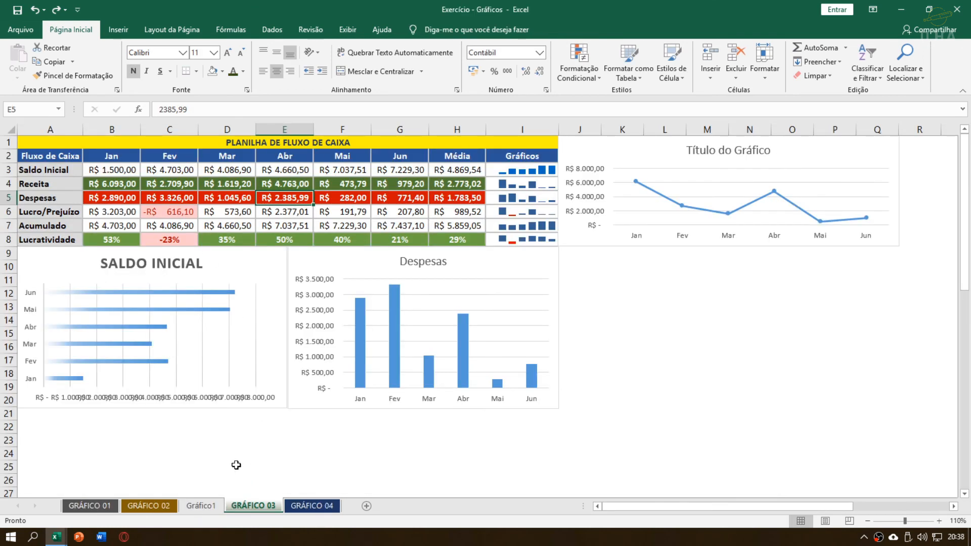
left_click(111, 505)
left_click(144, 503)
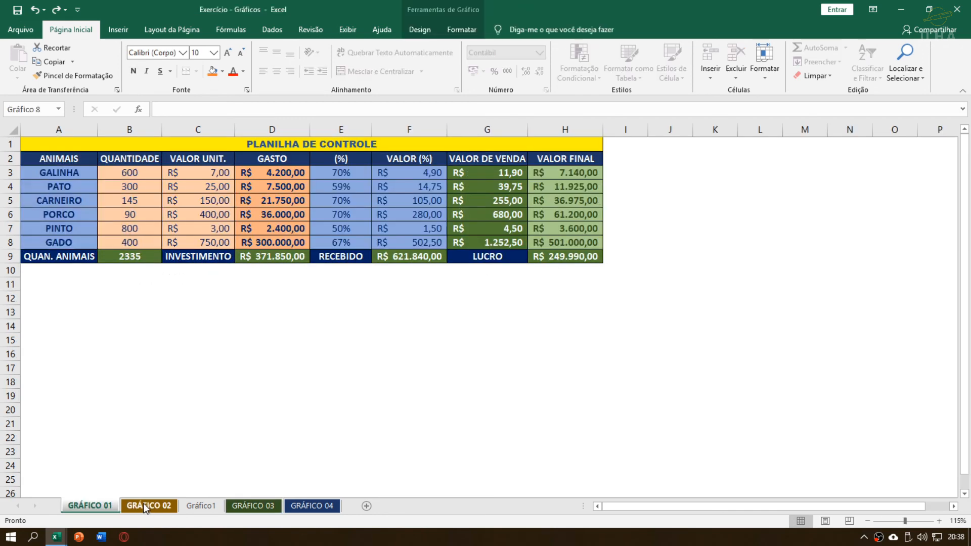
left_click(254, 505)
left_click(287, 506)
left_click(186, 508)
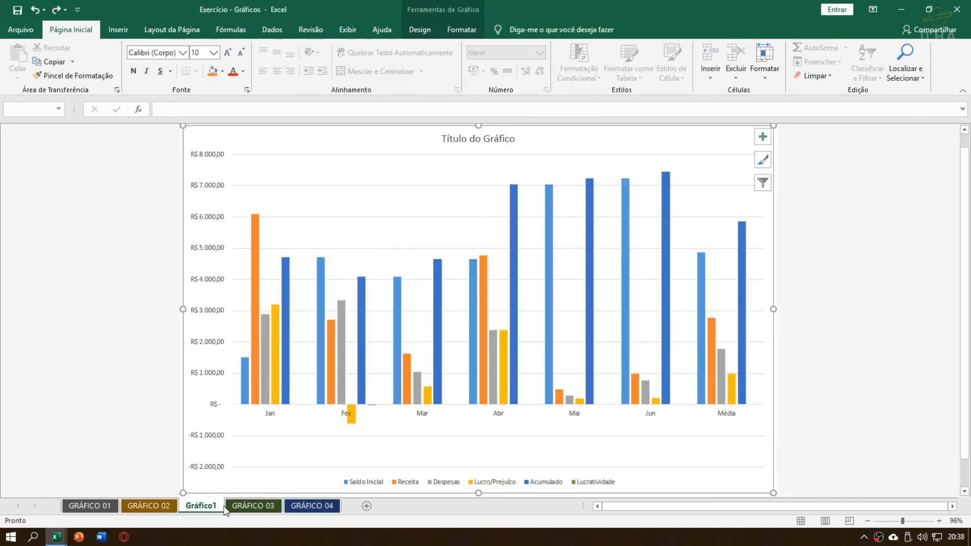
left_click(239, 506)
left_click(200, 506)
- Apply the chart style with fading gradient columns and a bold uppercase title to the Gráfico1 chart
left_click(762, 183)
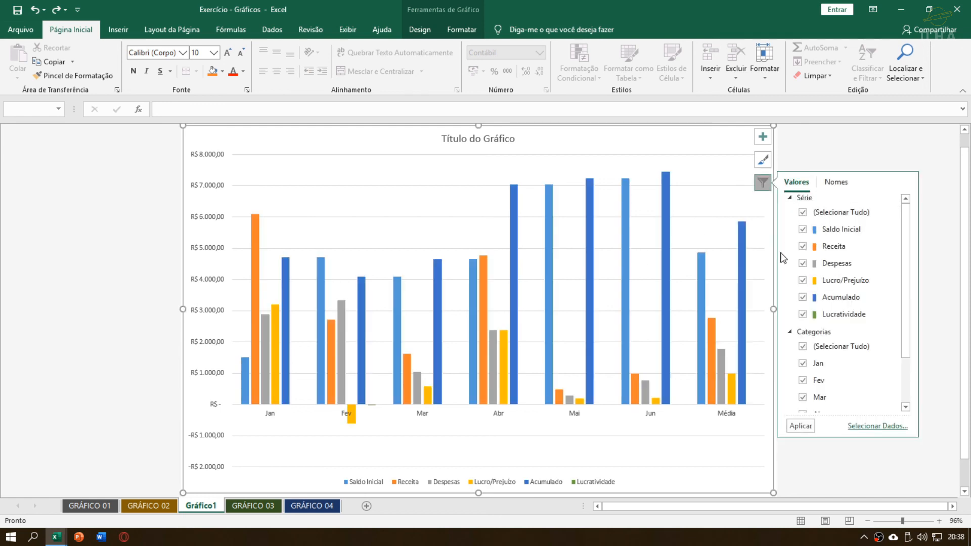
left_click(676, 143)
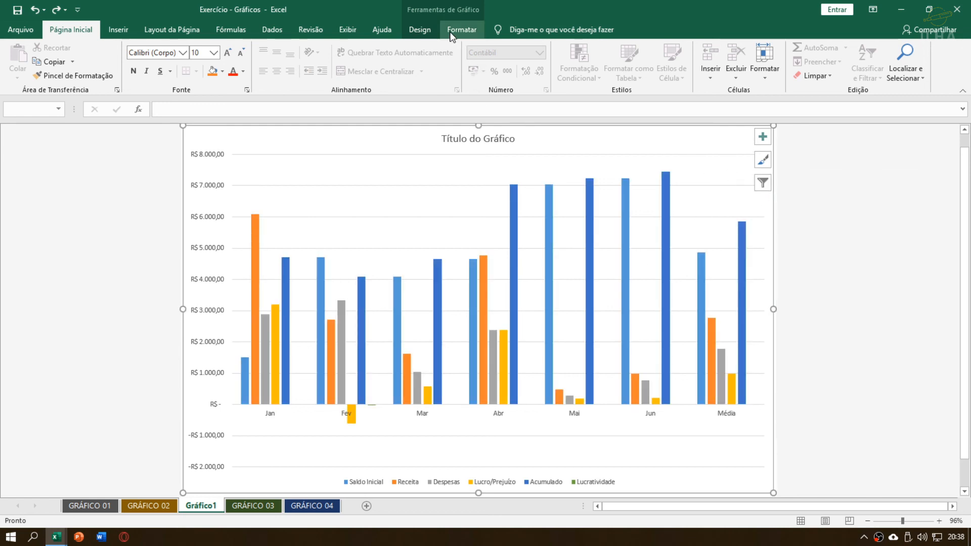
left_click(420, 29)
left_click(573, 85)
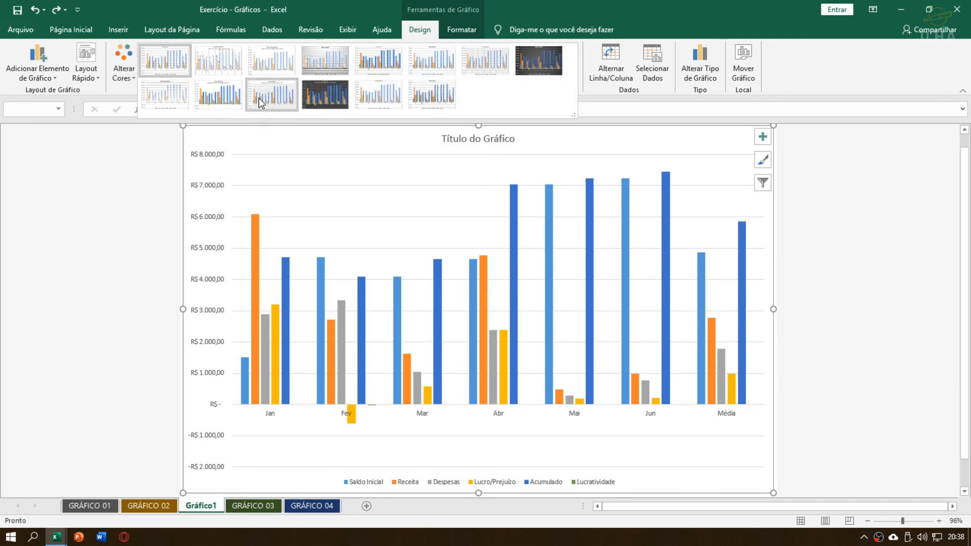
left_click(164, 95)
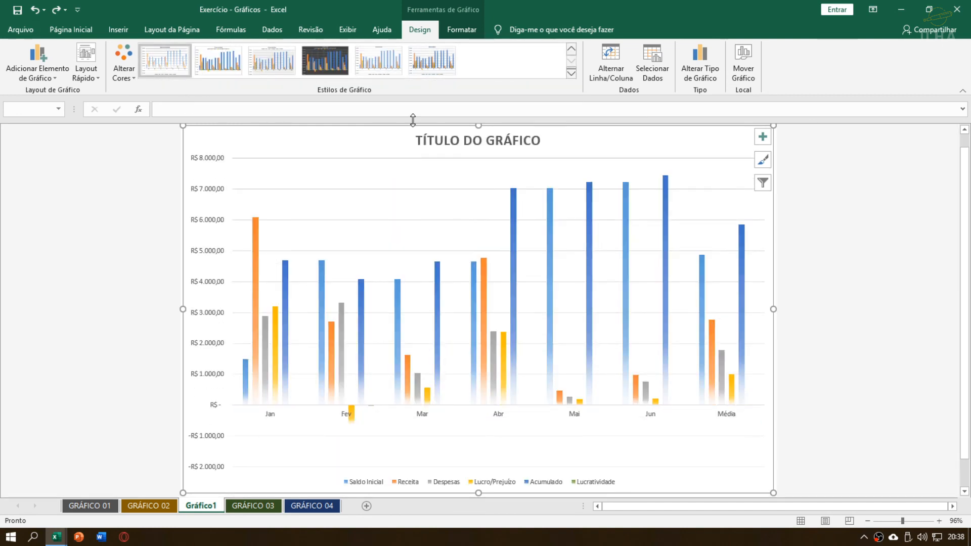
- Minimise the exercise and finished-example workbooks to show the desktop
left_click(814, 166)
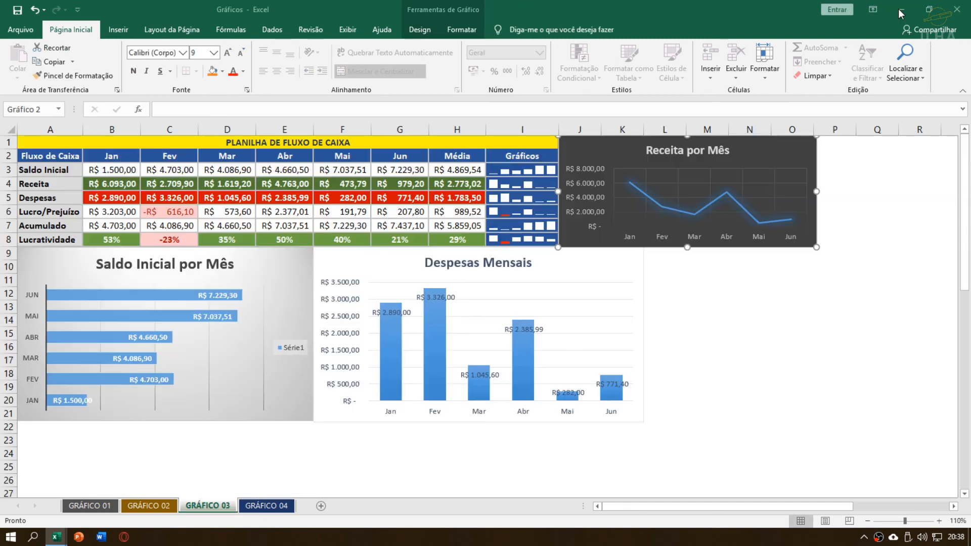
left_click(899, 9)
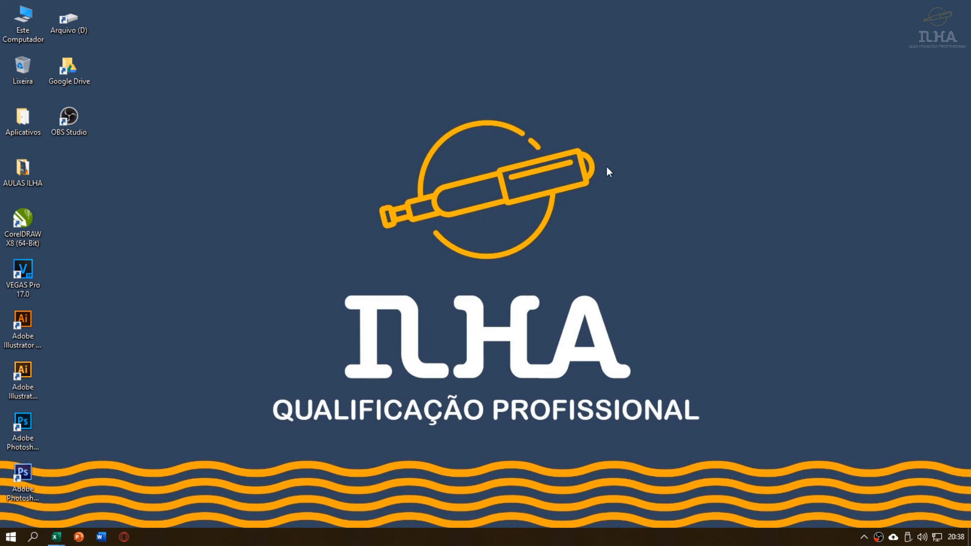